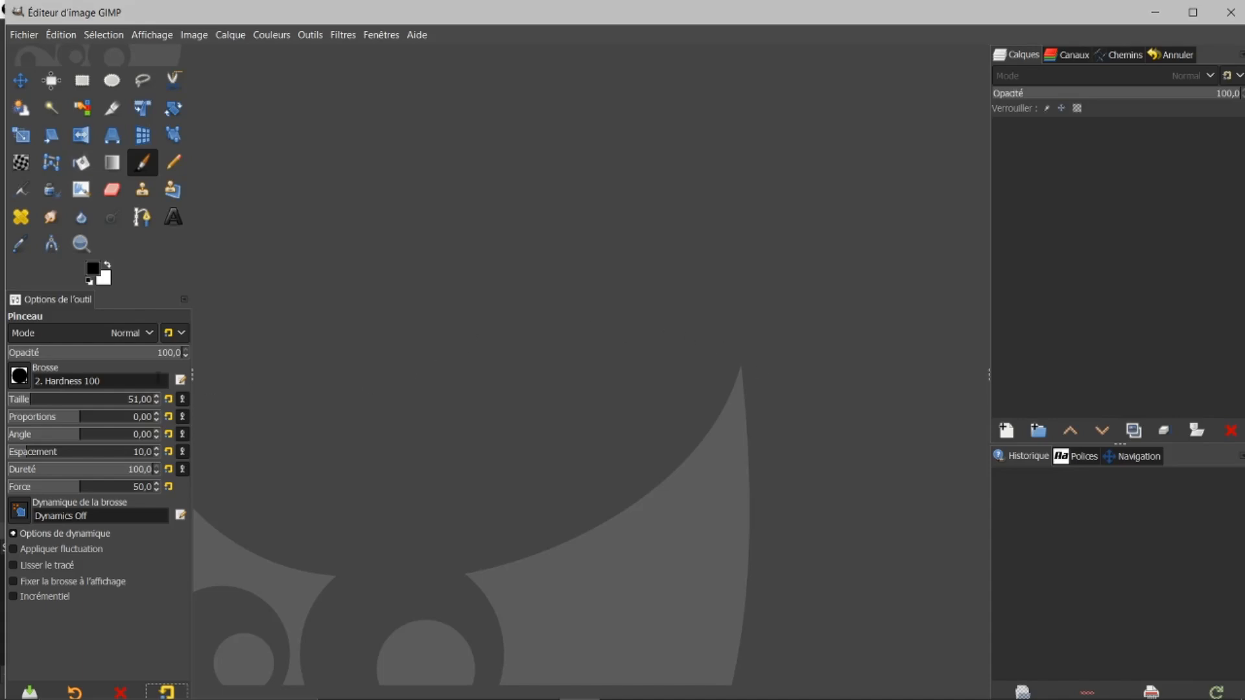
# Inspect the 2. Star brush in the brush editor and switch the Paintbrush to the 2. Hardness 100 brush for comparison.
pyautogui.click(20, 375)
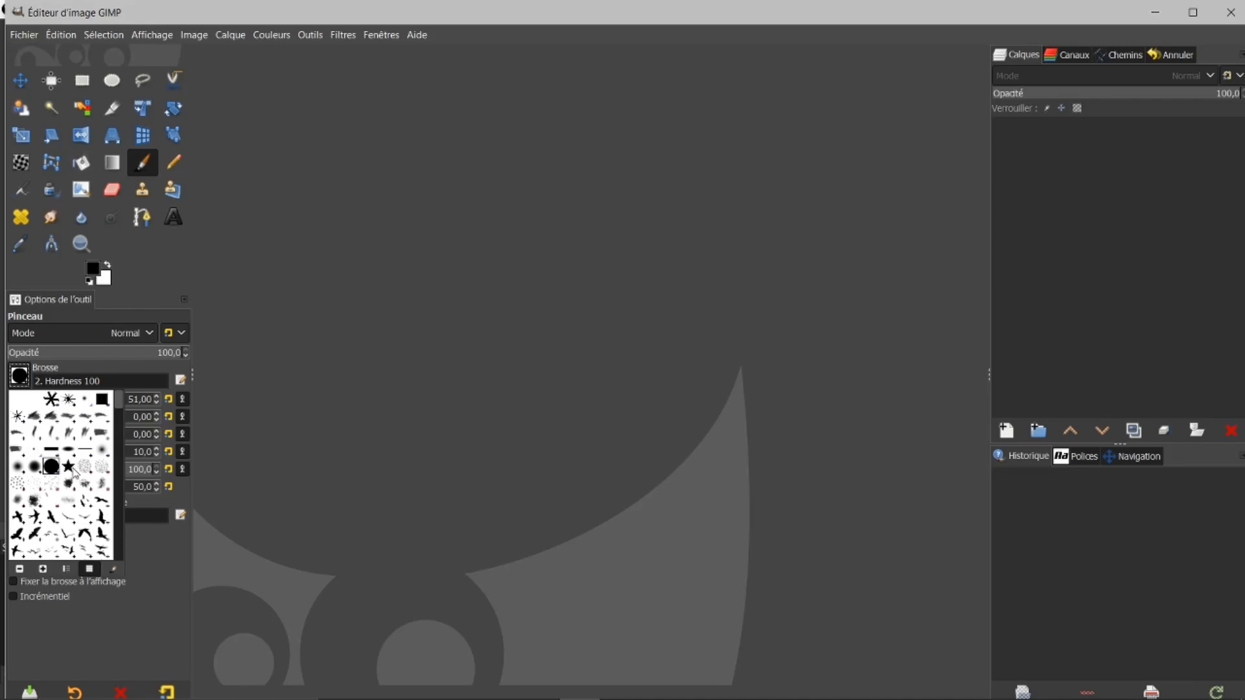
pyautogui.press('Escape')
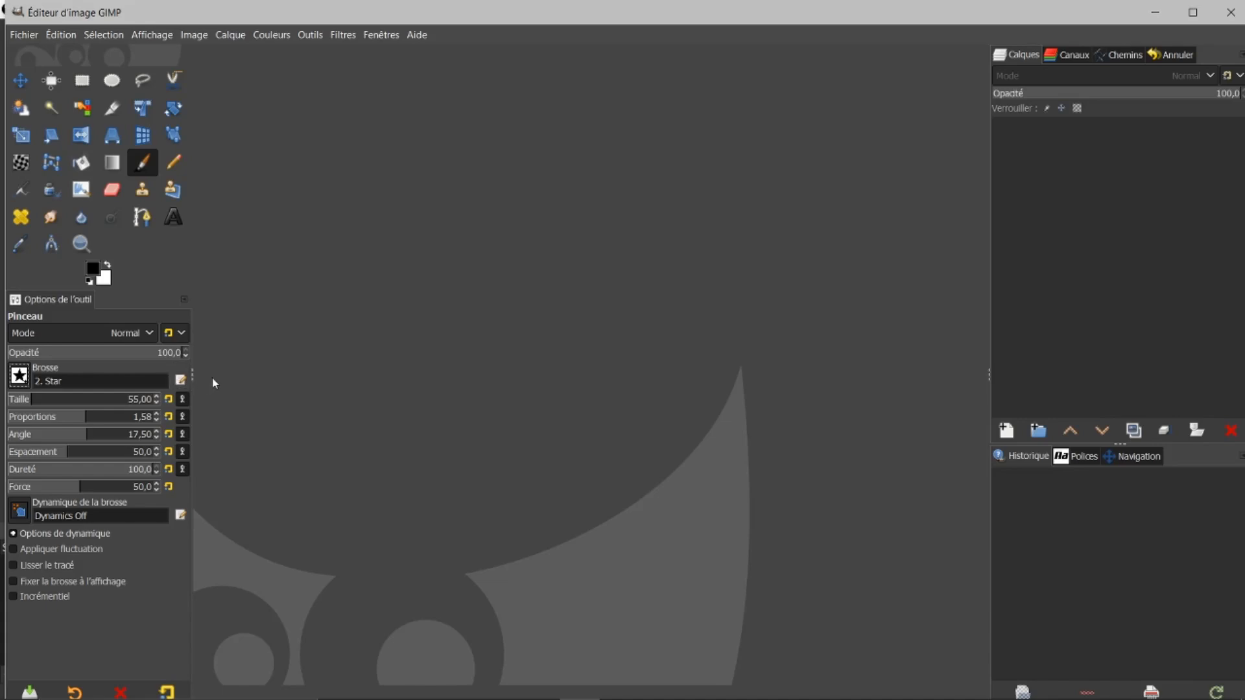
pyautogui.click(178, 379)
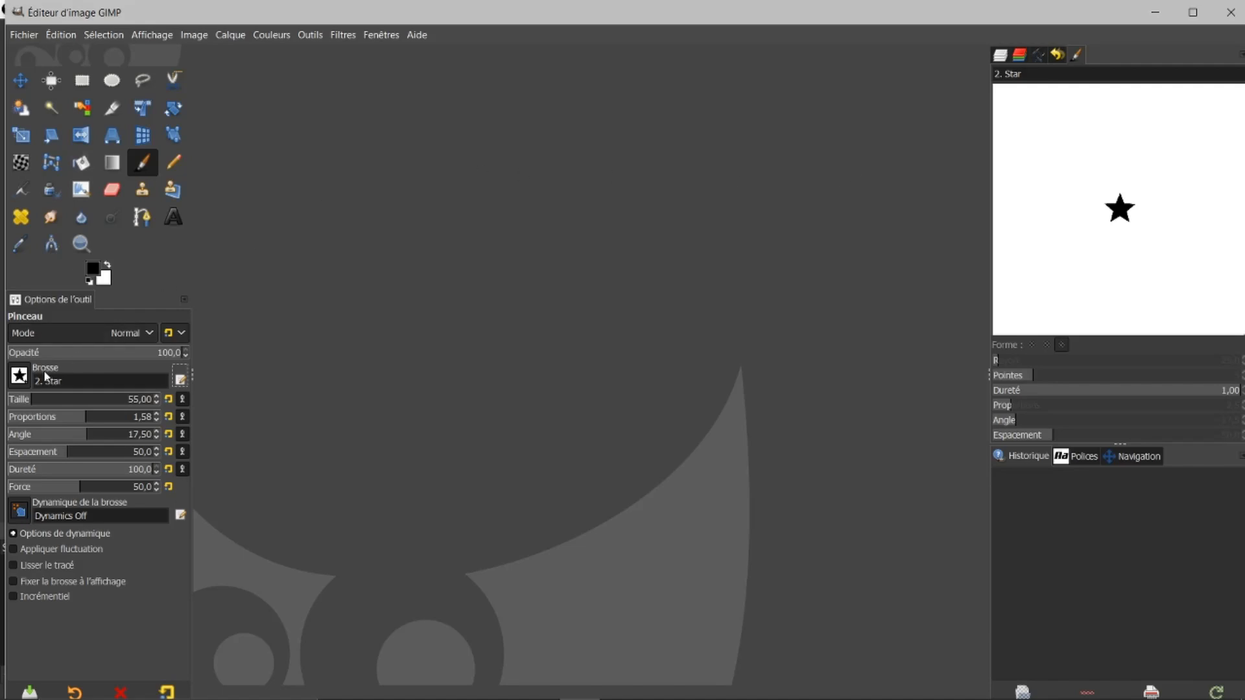
pyautogui.click(20, 376)
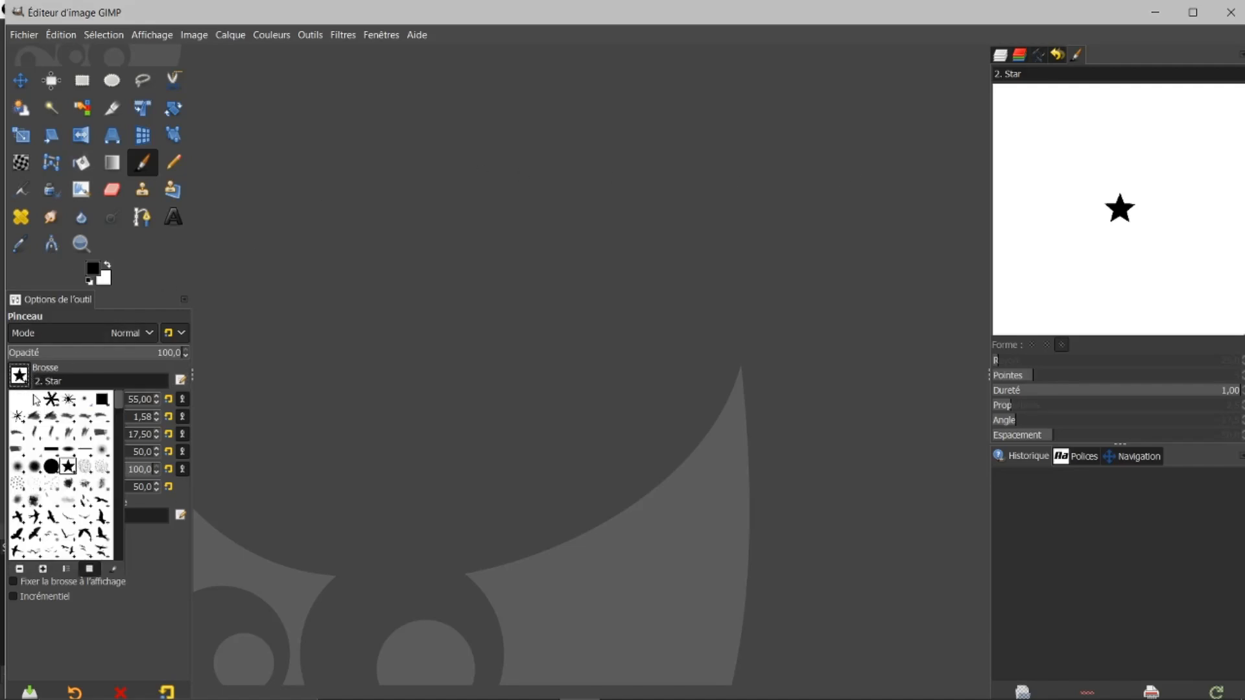
pyautogui.click(50, 464)
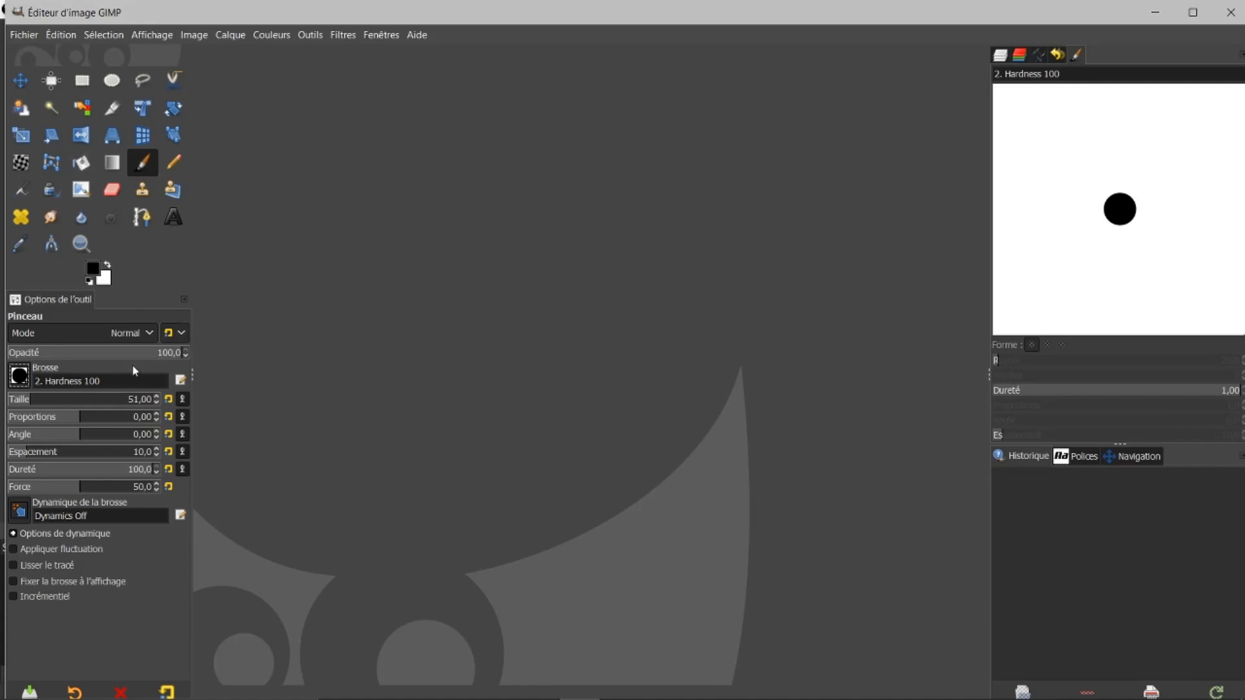
# Set the radius of the custom square brush Sans titre #3 to about 104.3 and close the brush editor.
pyautogui.click(20, 376)
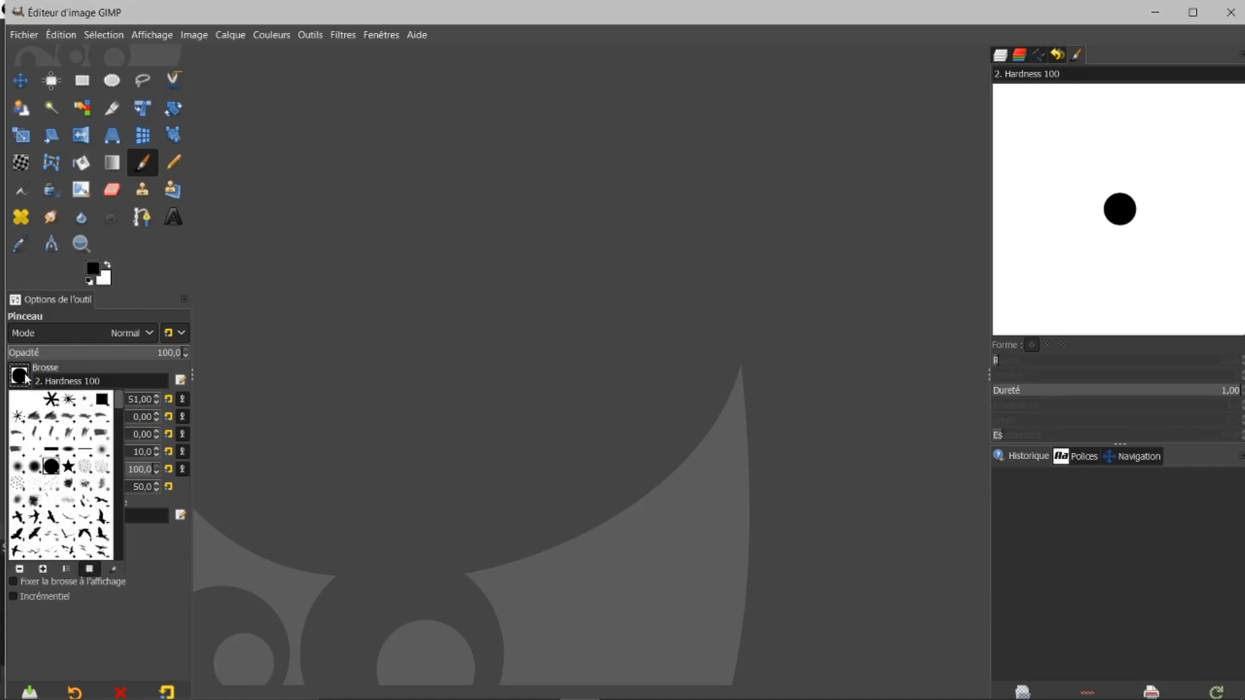
pyautogui.click(102, 401)
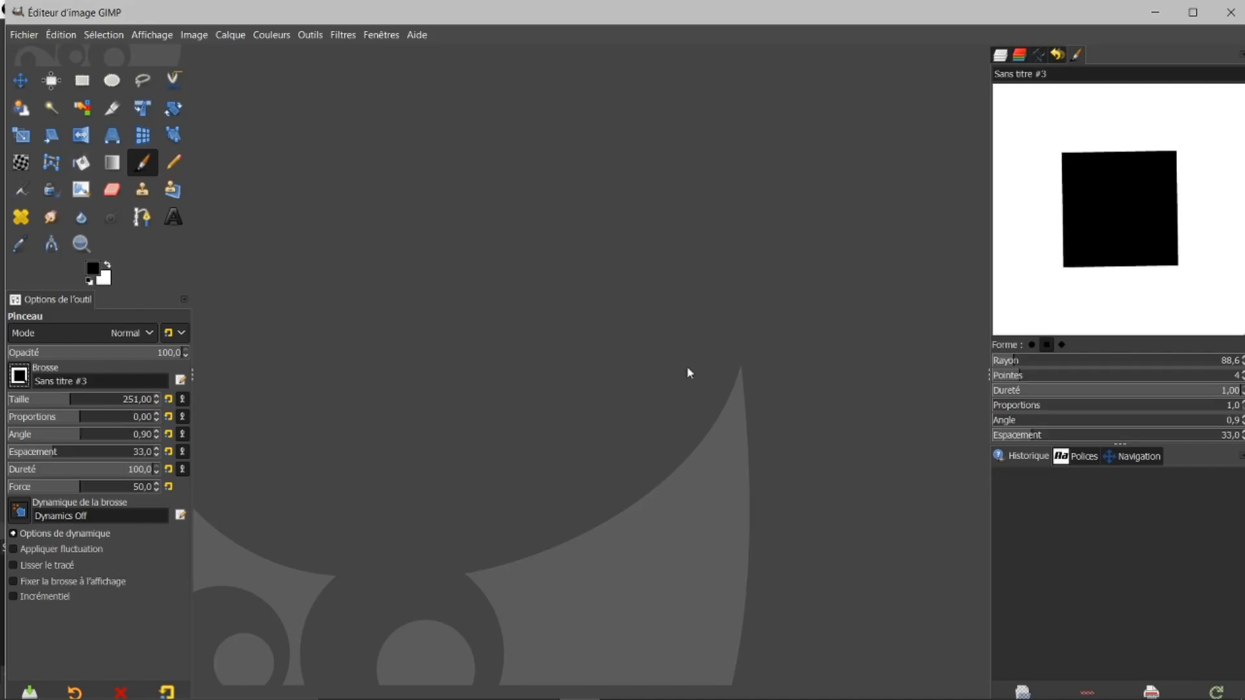
pyautogui.click(1023, 361)
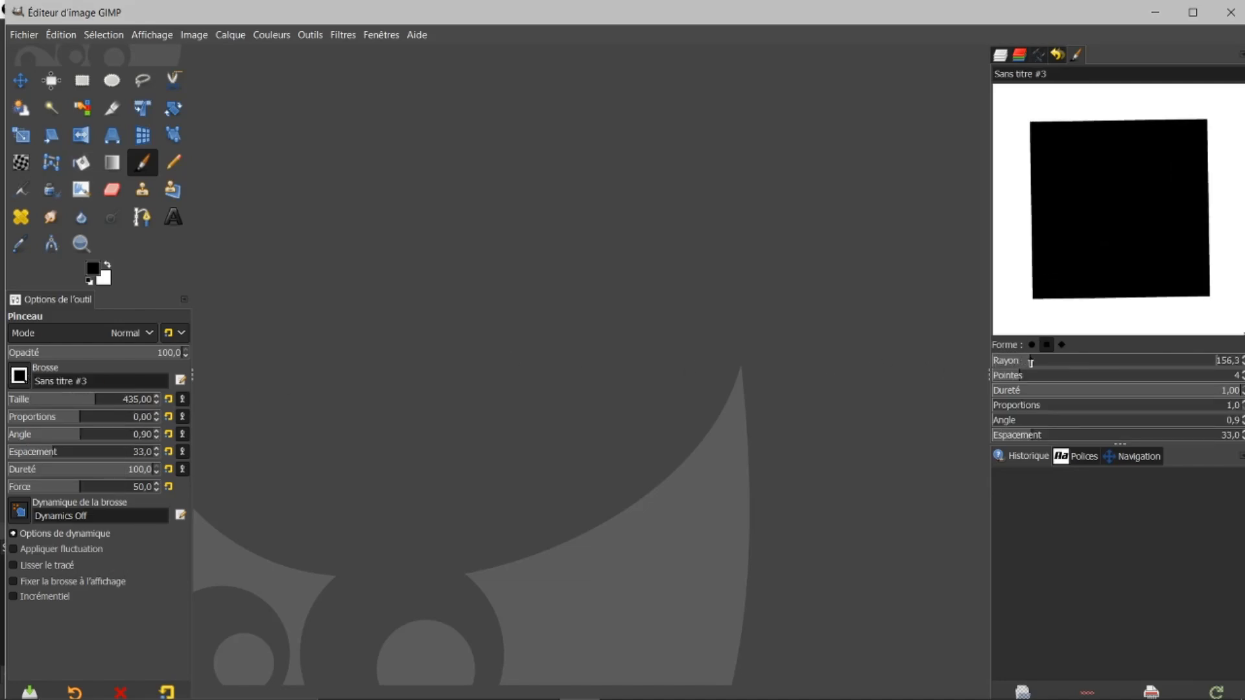
pyautogui.moveTo(1023, 361); pyautogui.dragTo(1001, 361)
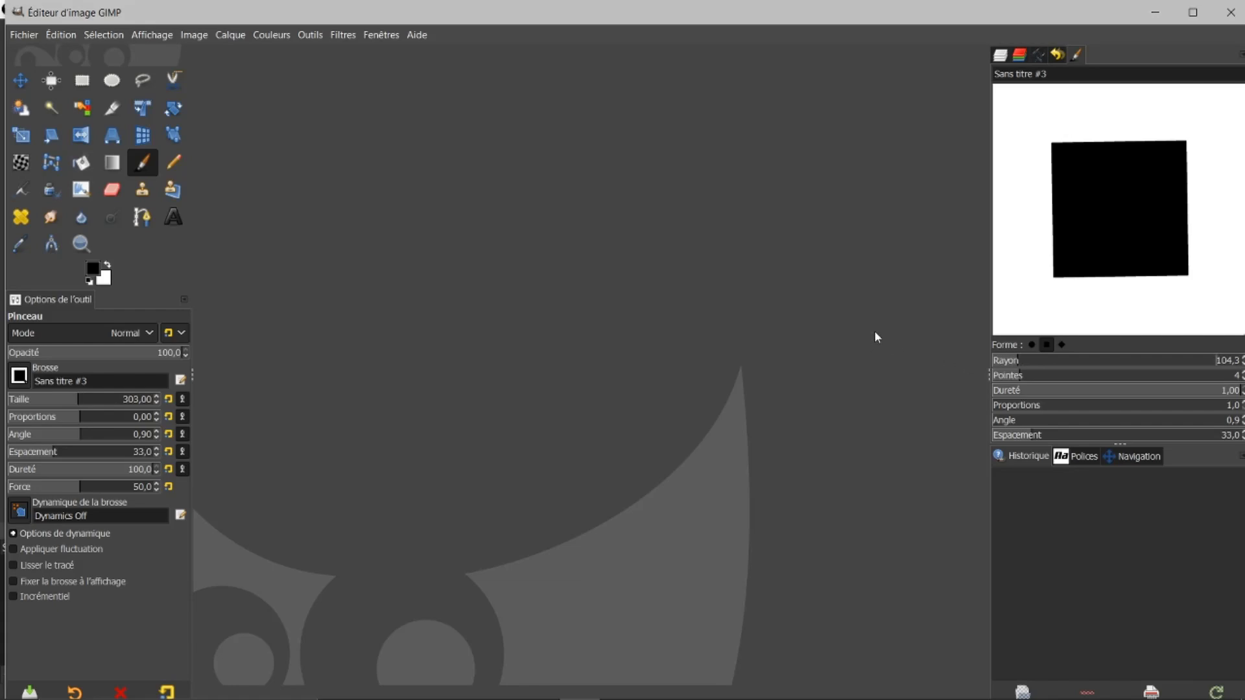
pyautogui.click(1240, 56)
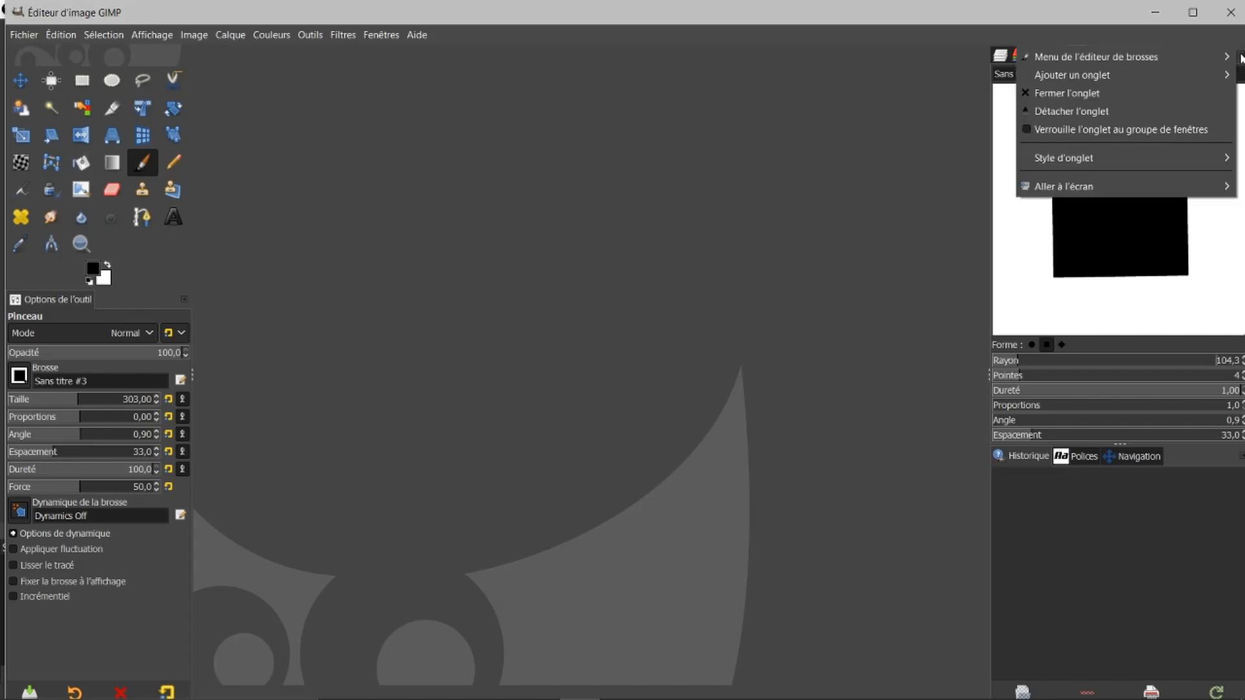
pyautogui.click(1080, 94)
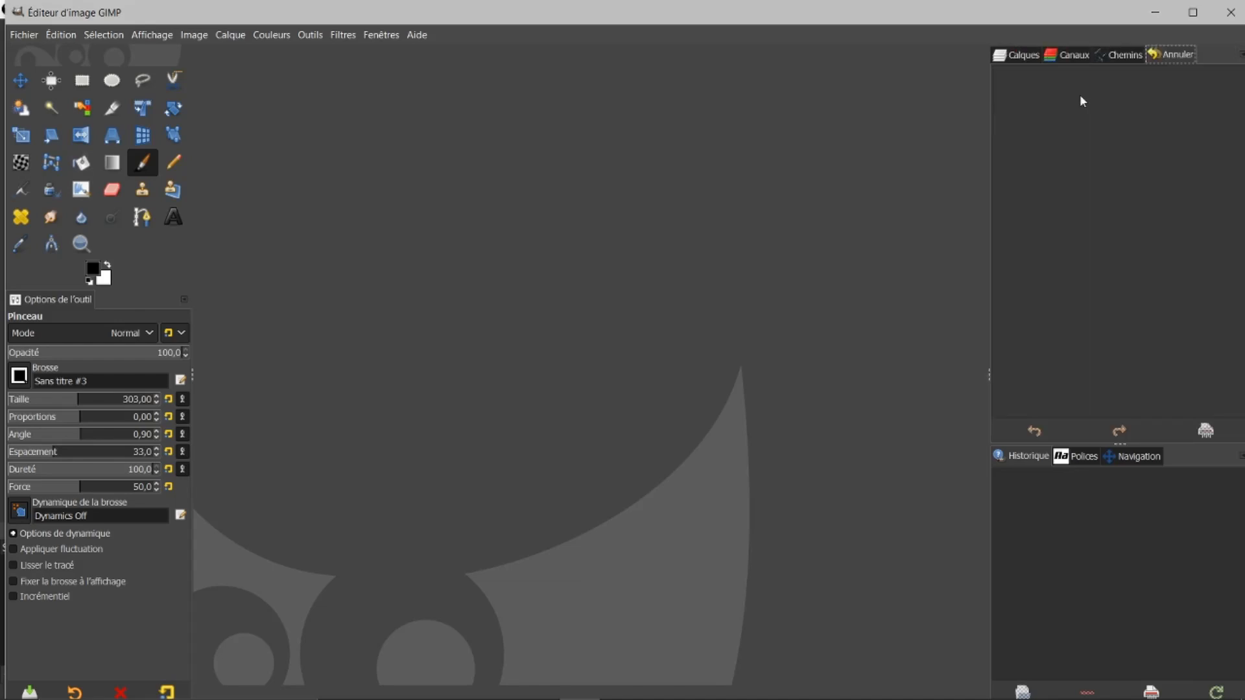
# Choose the 2. Star brush, view its parameters in the brush editor, and close the editor.
pyautogui.click(20, 377)
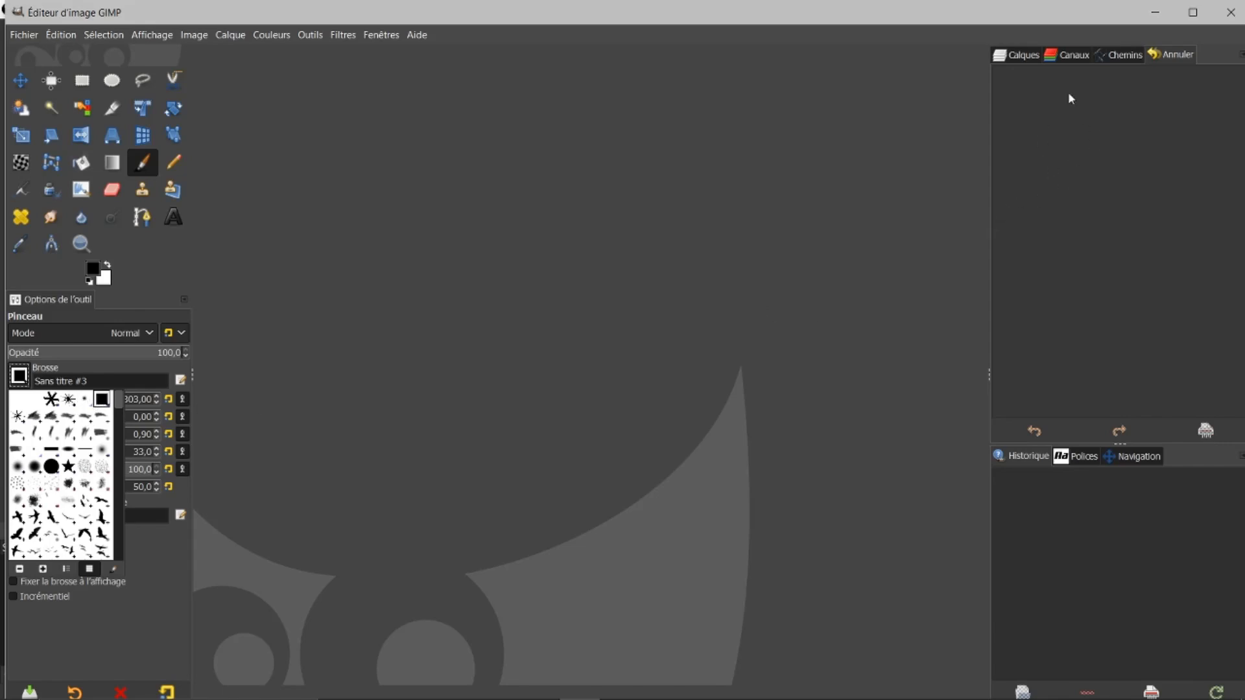
pyautogui.click(70, 470)
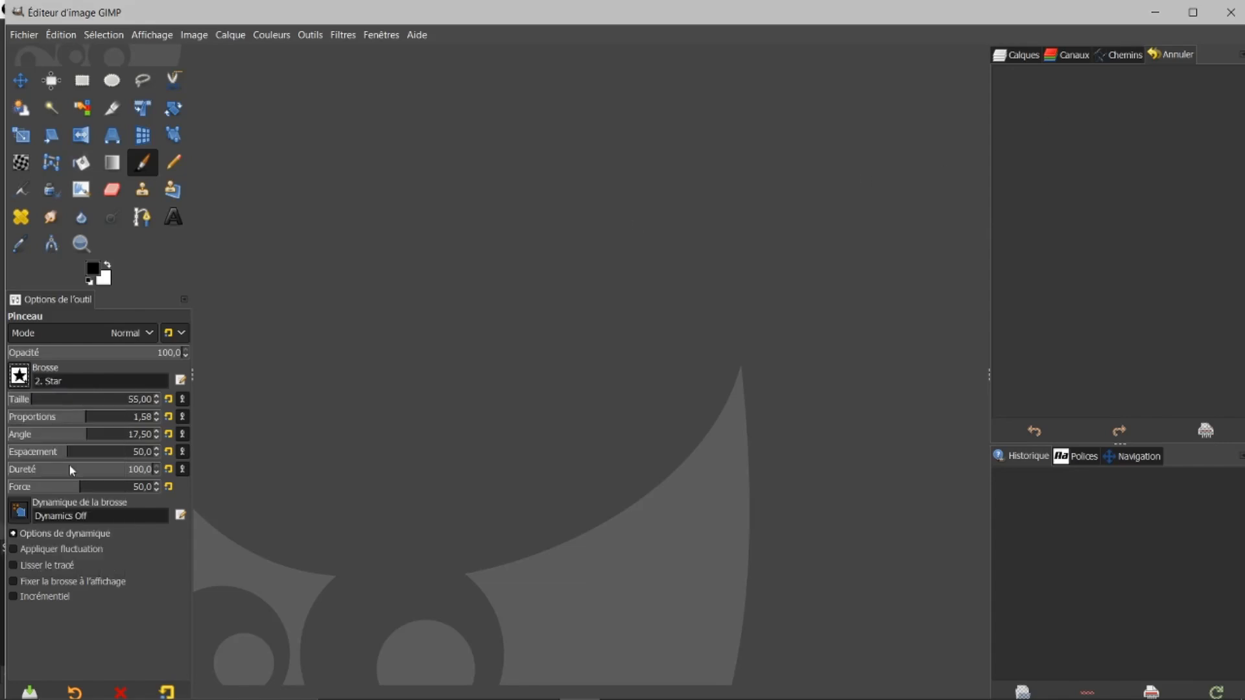
pyautogui.click(181, 381)
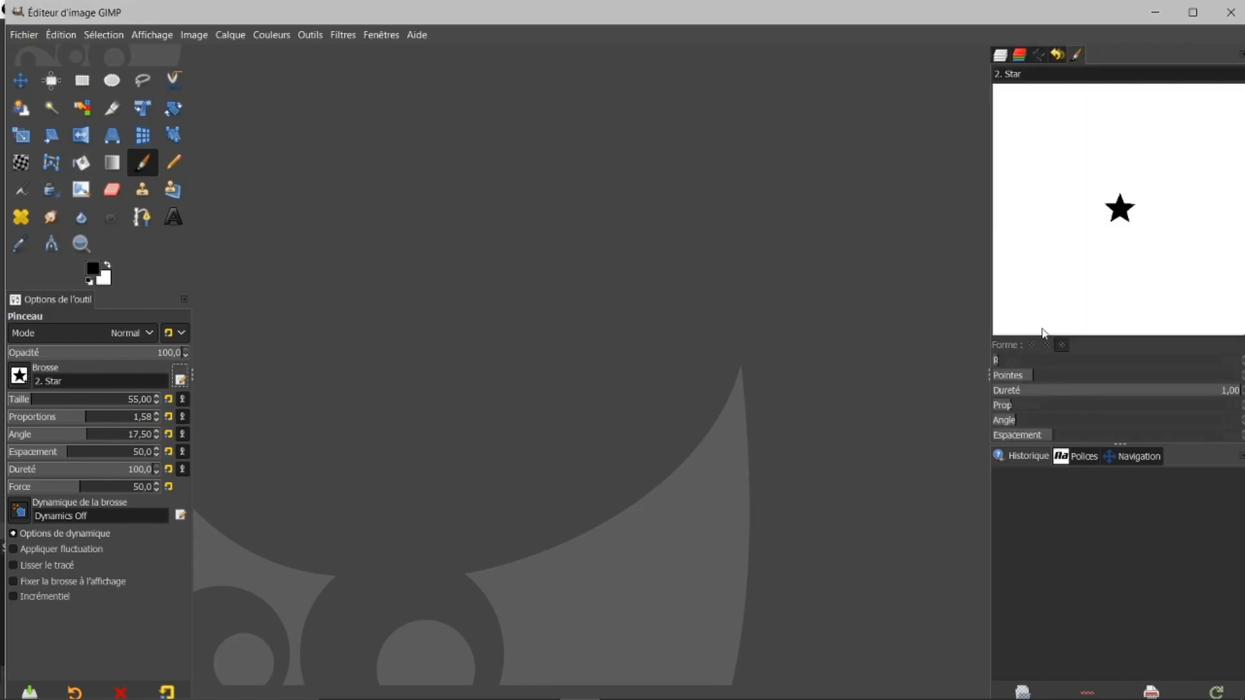
pyautogui.click(1241, 57)
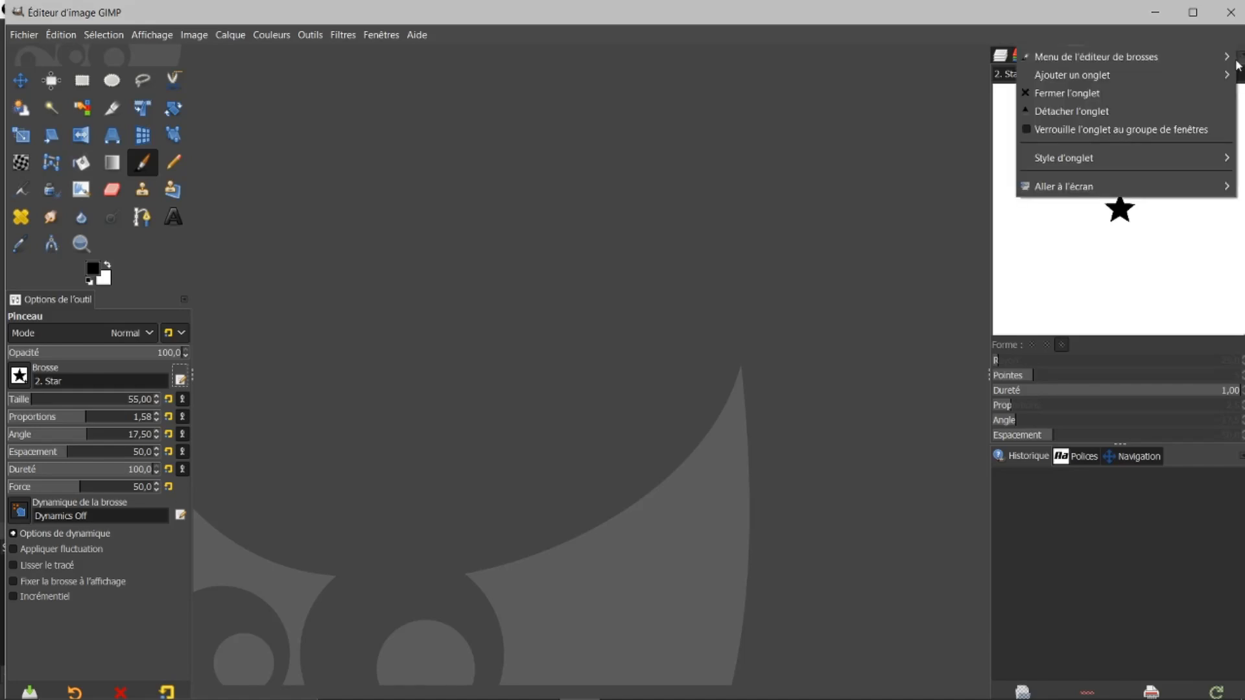
pyautogui.click(1091, 97)
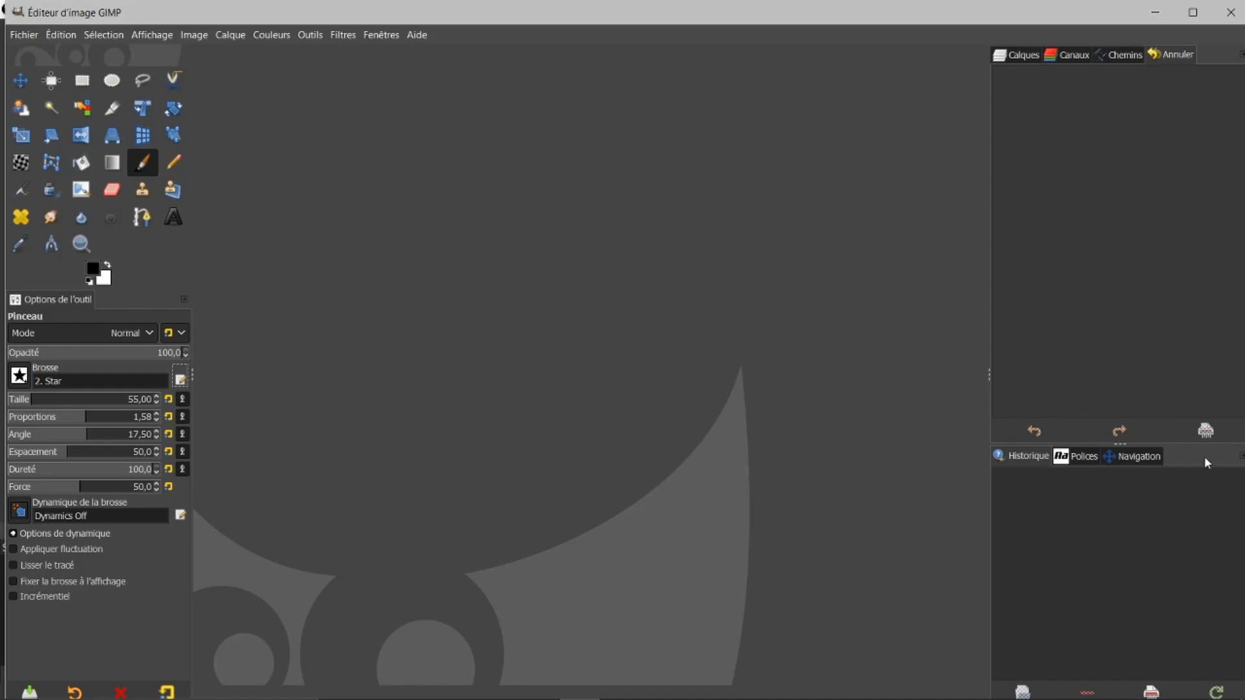
# Add a Brosses tab to the dock that holds Historique, Polices and Navigation.
pyautogui.click(1240, 458)
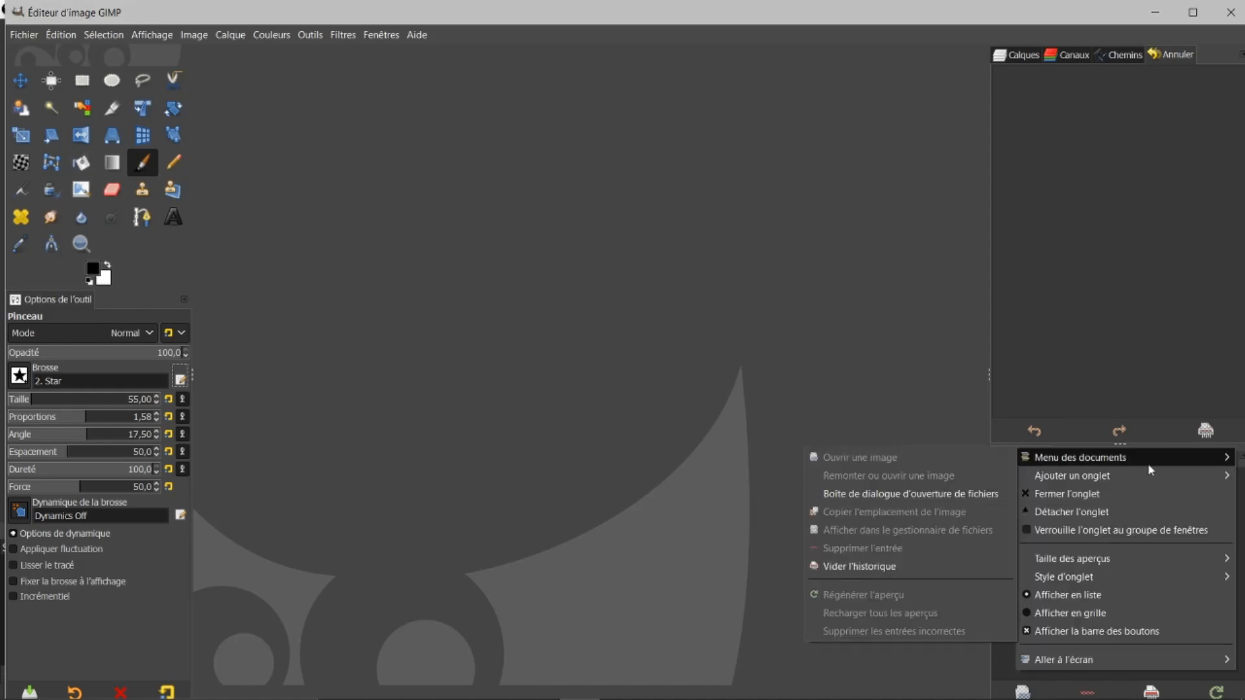
pyautogui.moveTo(1097, 477)
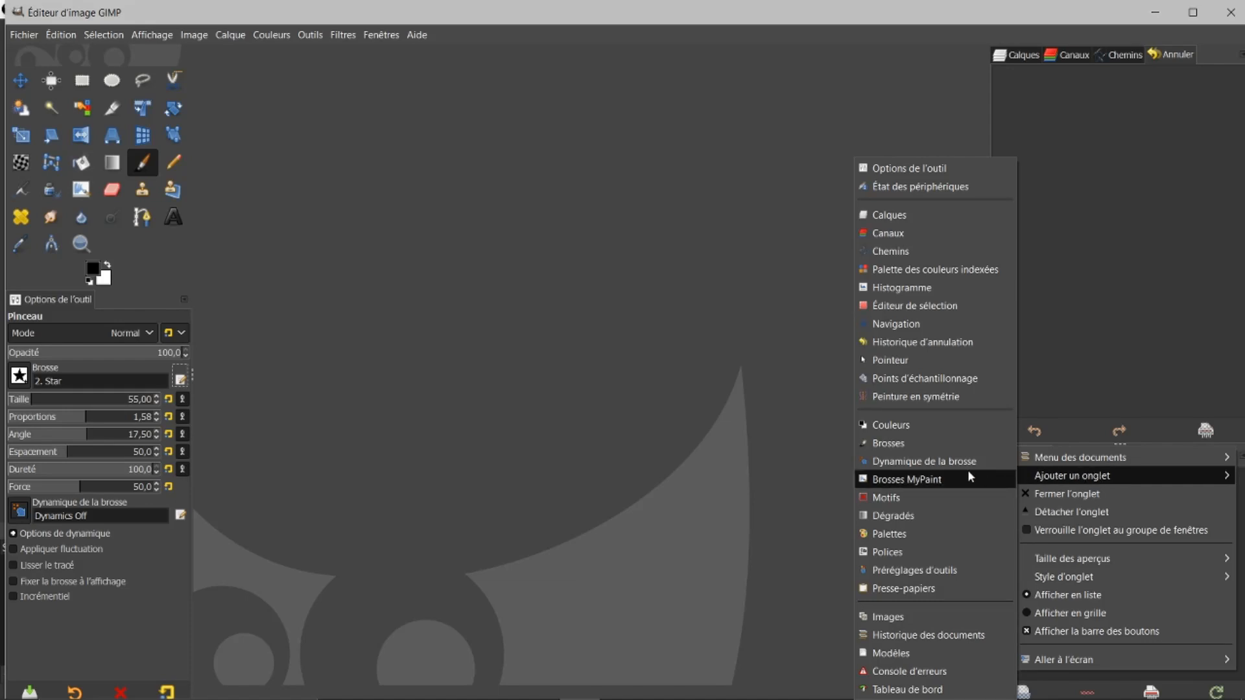
pyautogui.click(920, 442)
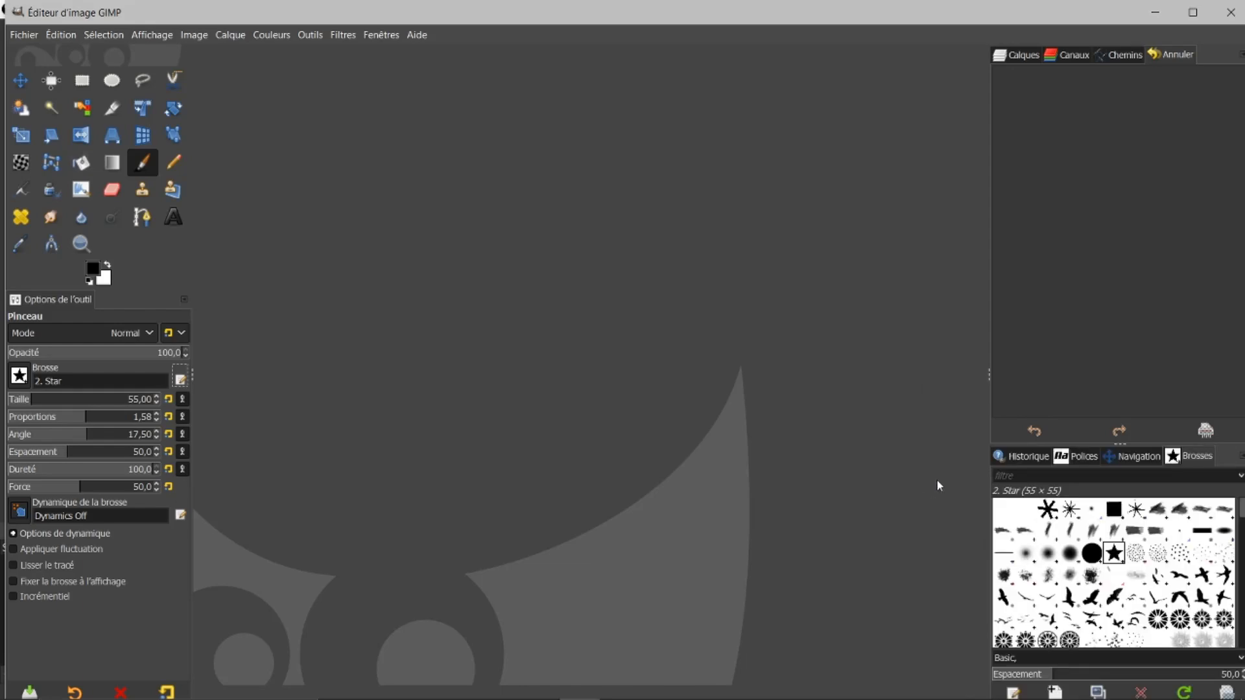
# Look through the Historique, Polices and Navigation dialogs and return to the Brosses dialog.
pyautogui.click(1027, 457)
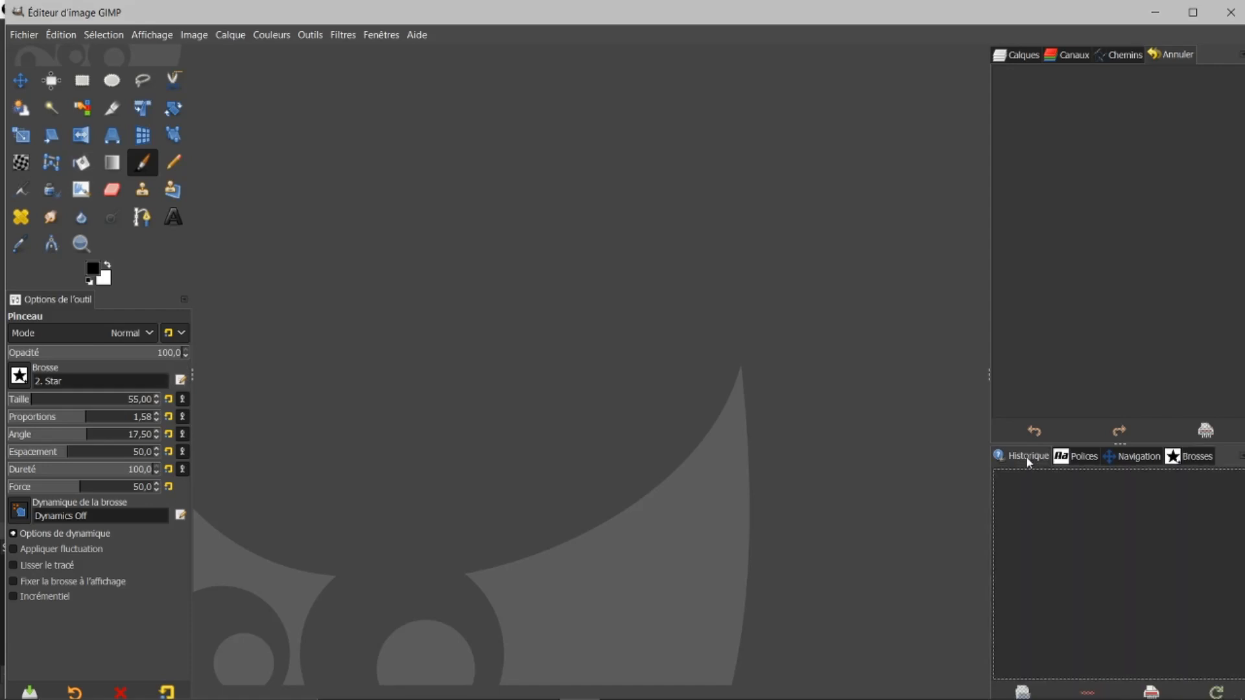
pyautogui.click(1091, 457)
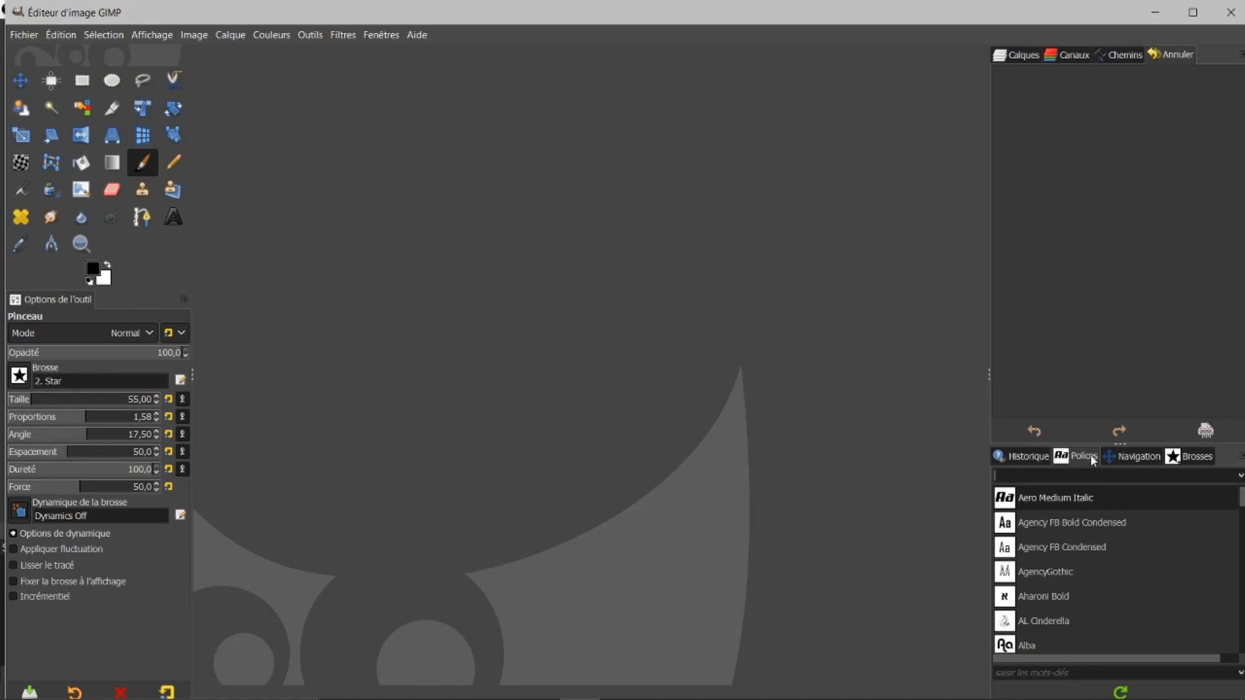
pyautogui.click(1145, 457)
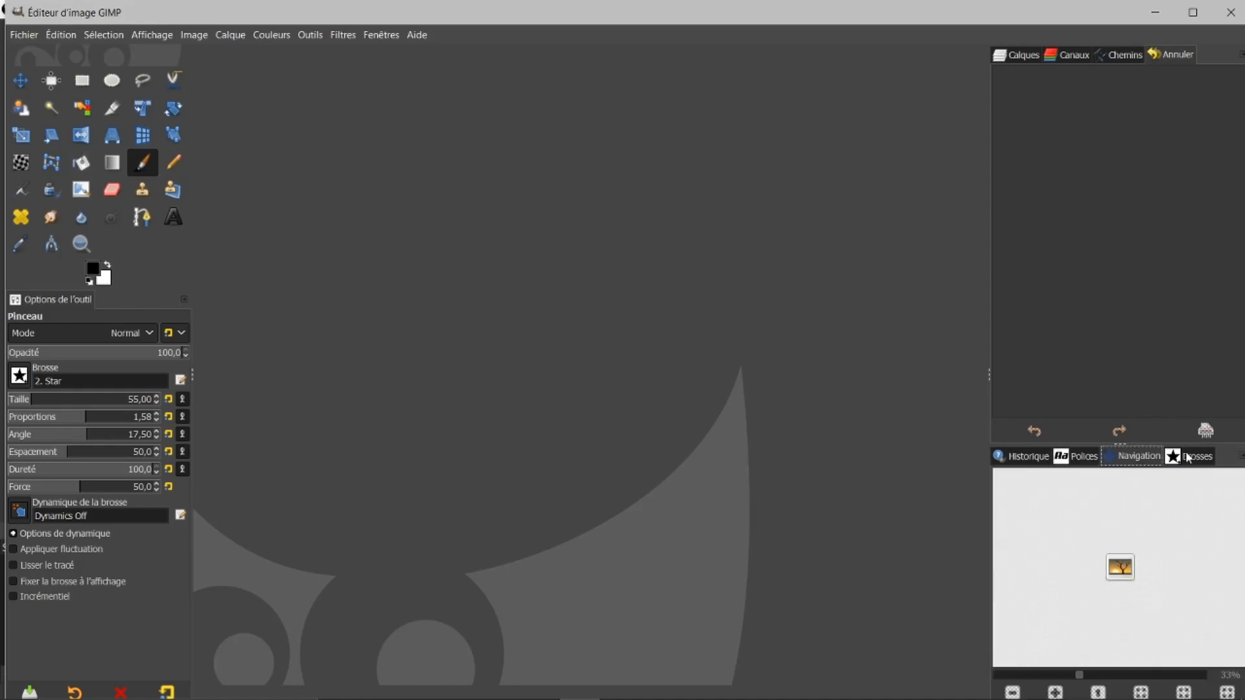
pyautogui.click(1187, 457)
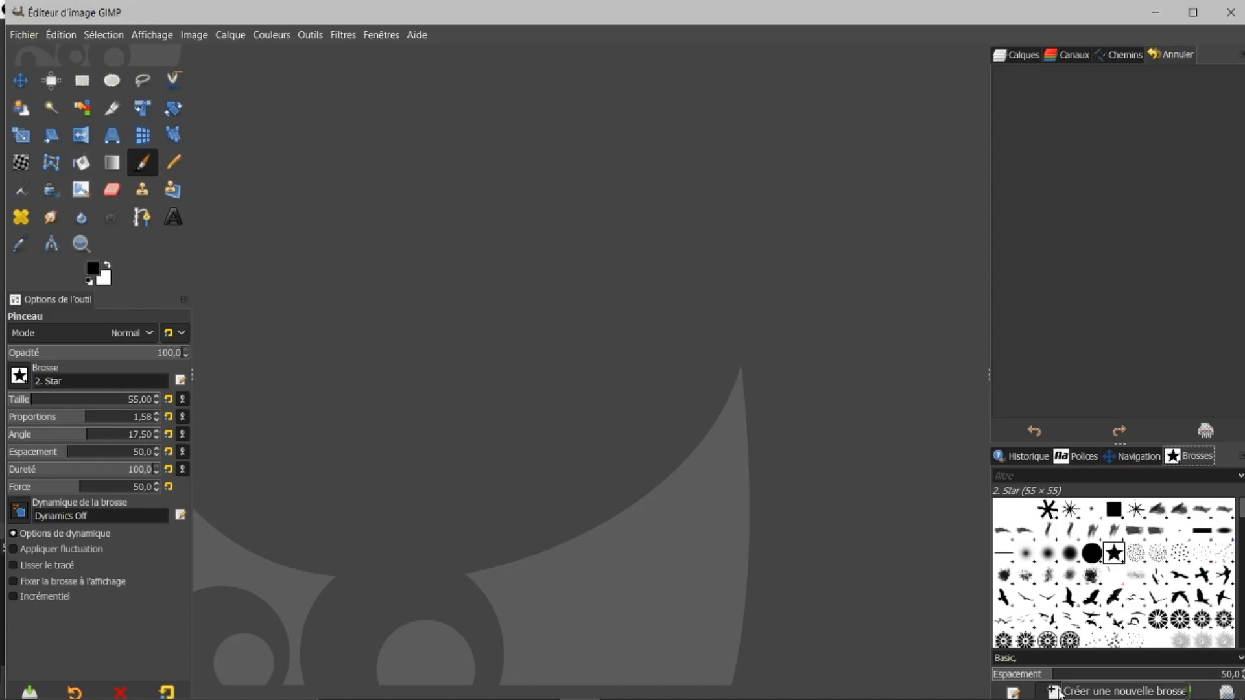
# Open the 2. Star brush for editing from the Brosses dialog and close the brush editor.
pyautogui.click(1014, 692)
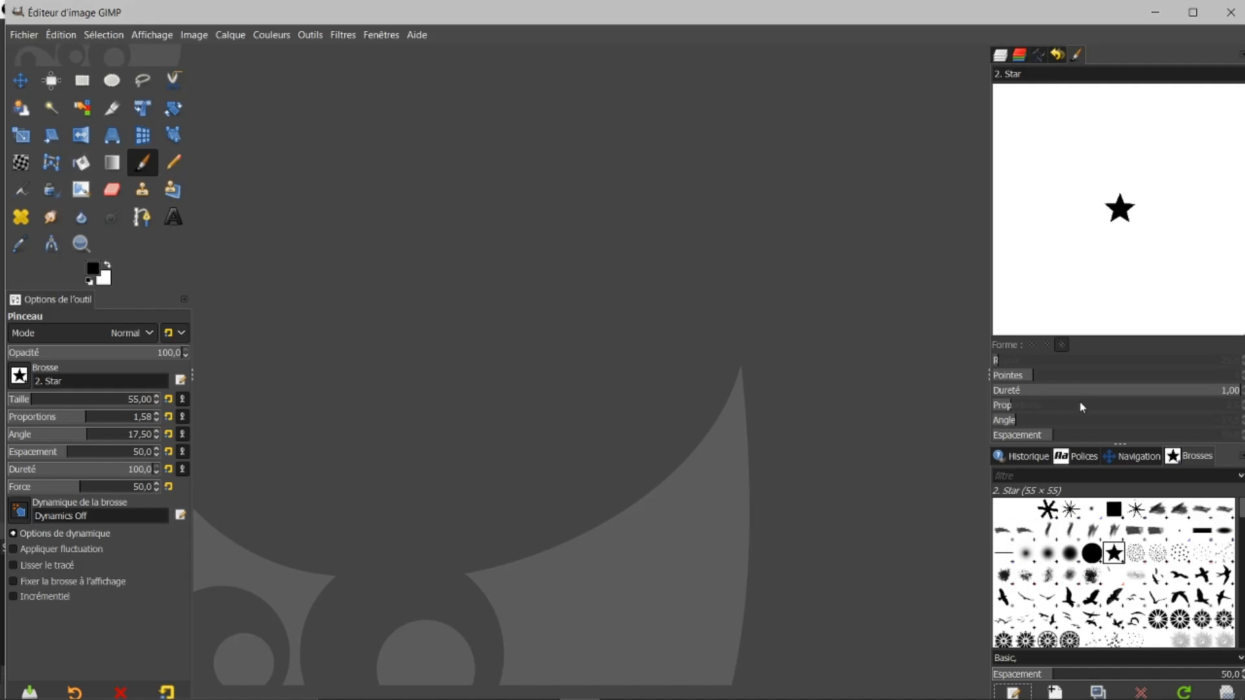
pyautogui.click(1241, 55)
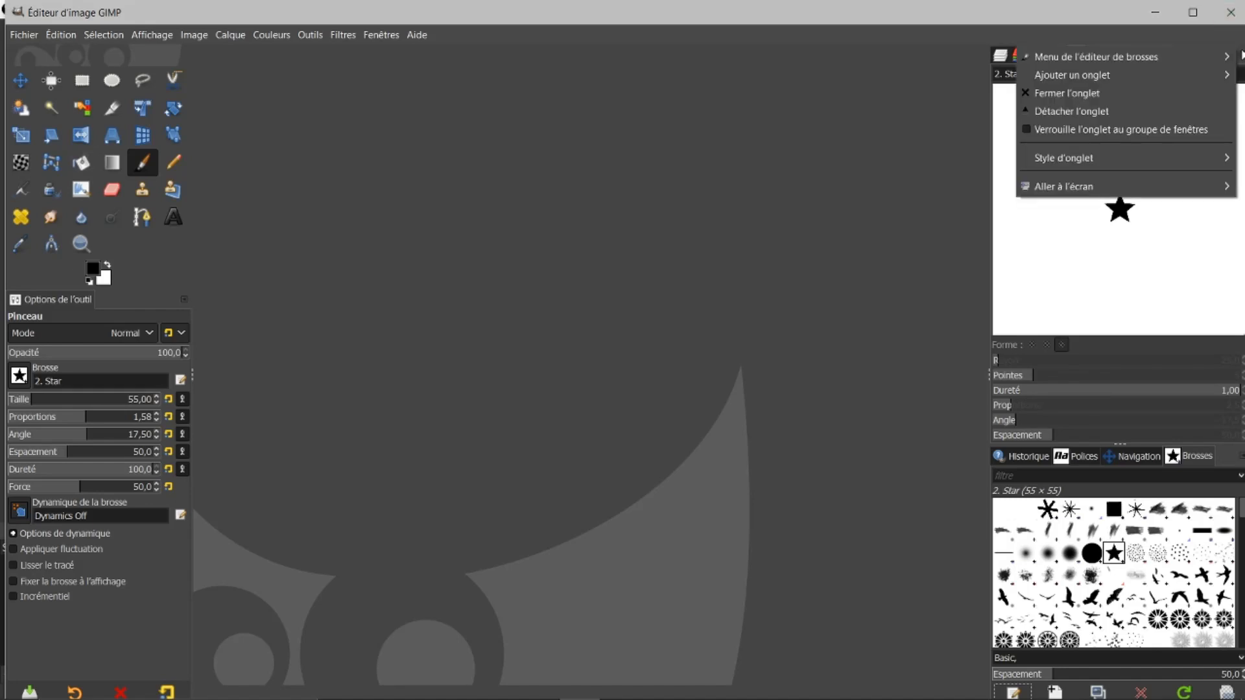
pyautogui.click(1100, 96)
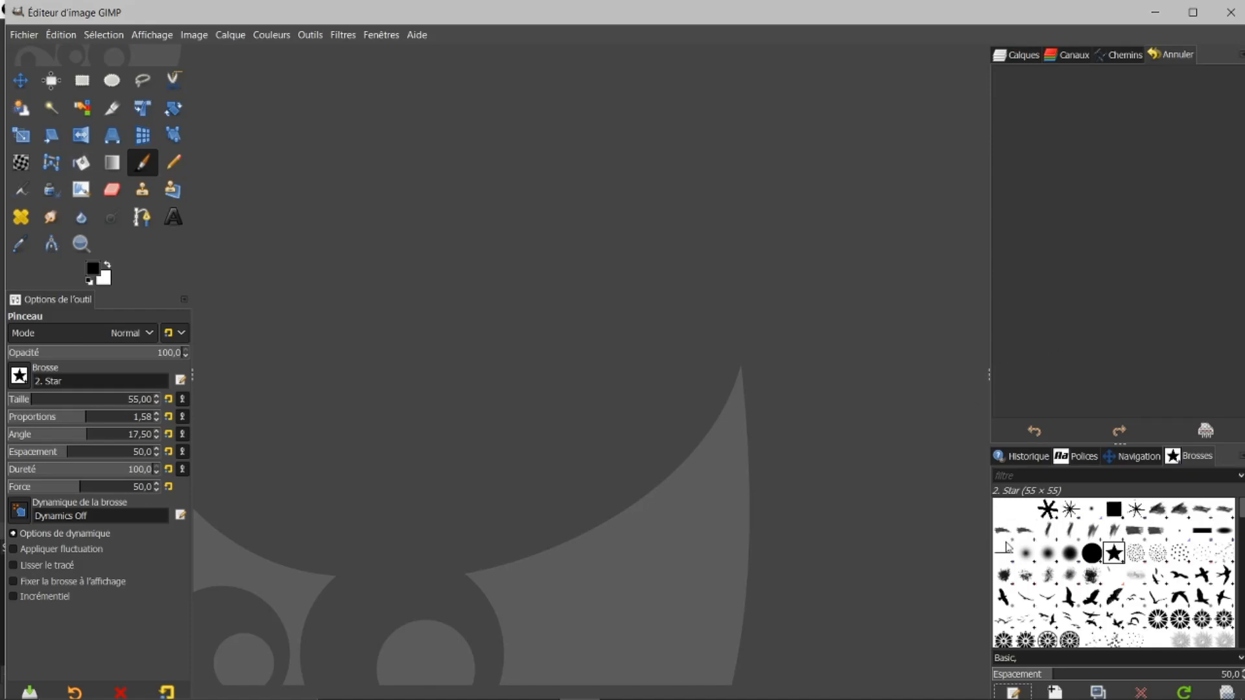
# Create a new circular brush with a radius of 218.8 and a hardness of 1.00.
pyautogui.click(1054, 693)
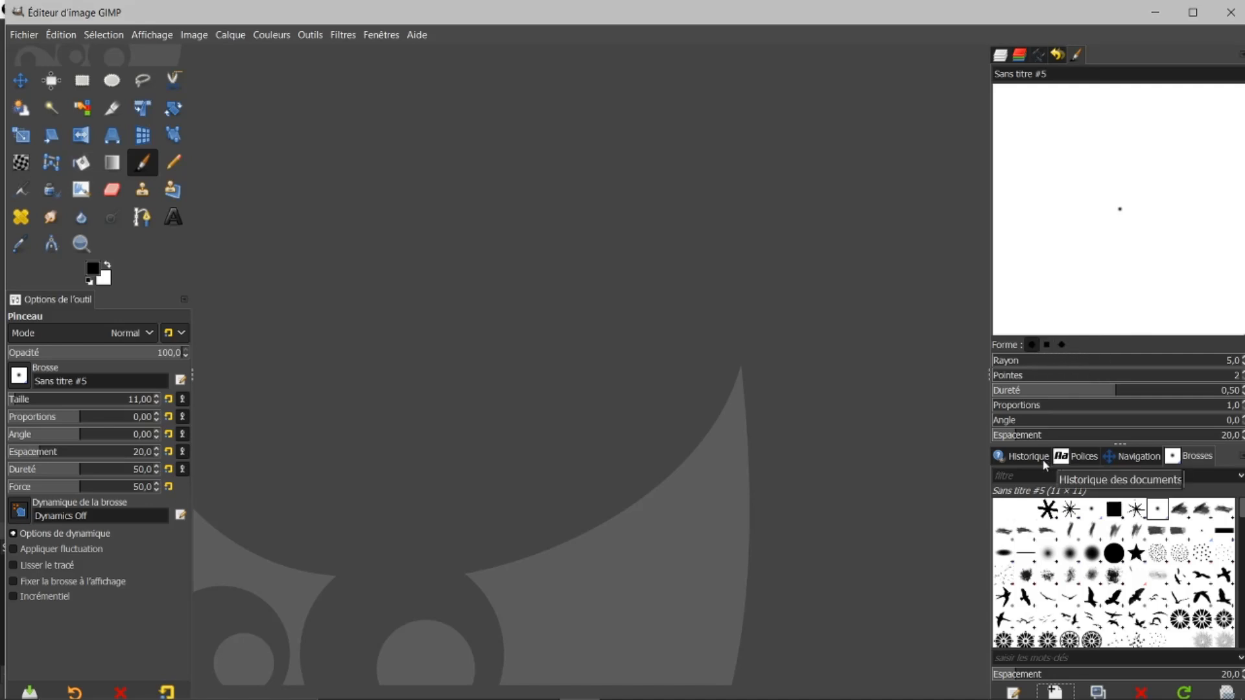
pyautogui.click(1031, 344)
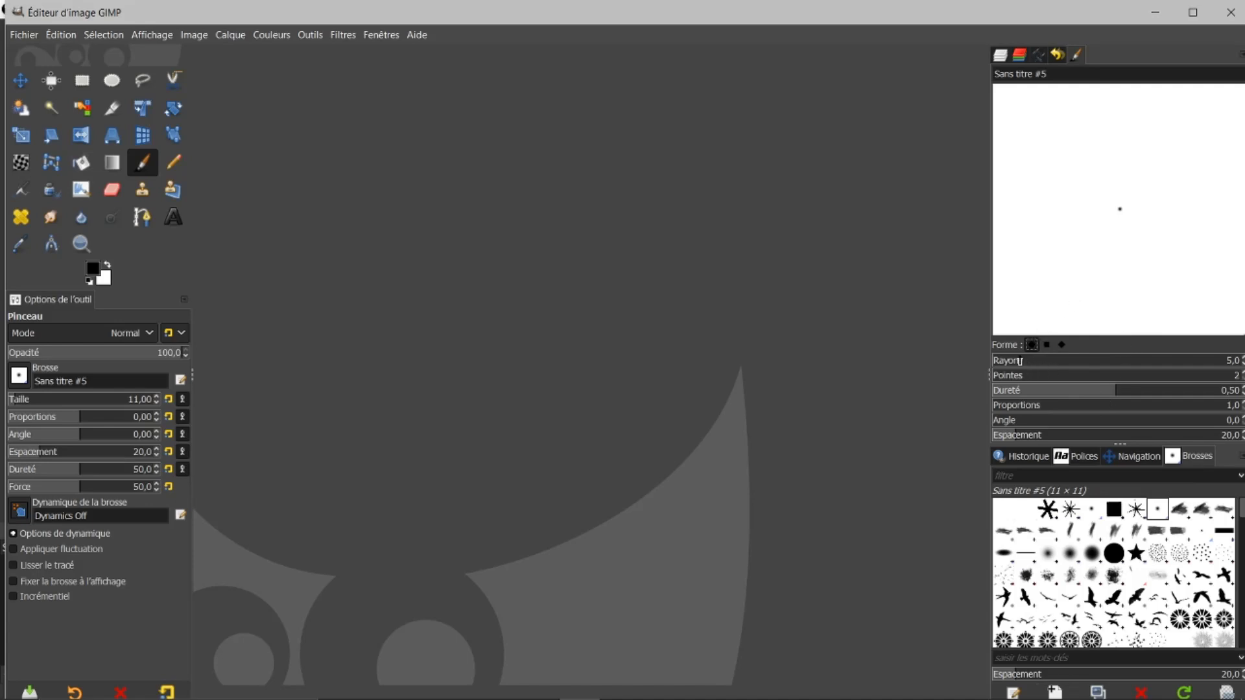
pyautogui.moveTo(1014, 362); pyautogui.dragTo(1045, 361)
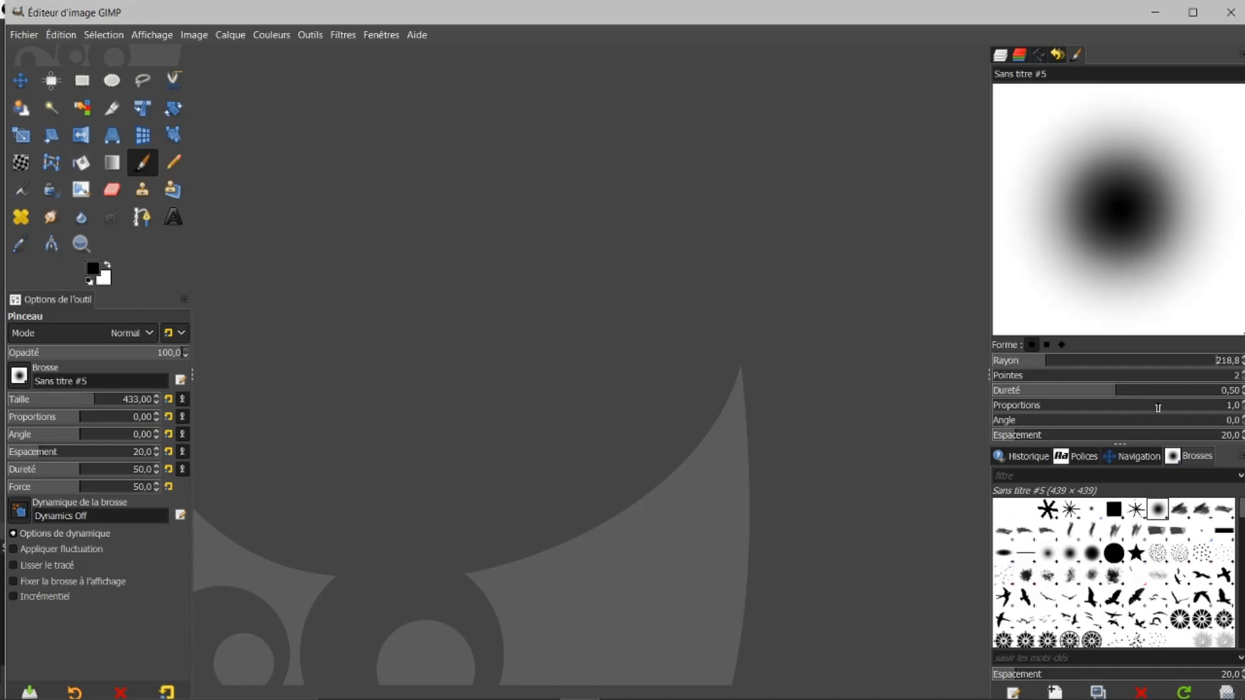
pyautogui.moveTo(1115, 393); pyautogui.dragTo(1222, 390)
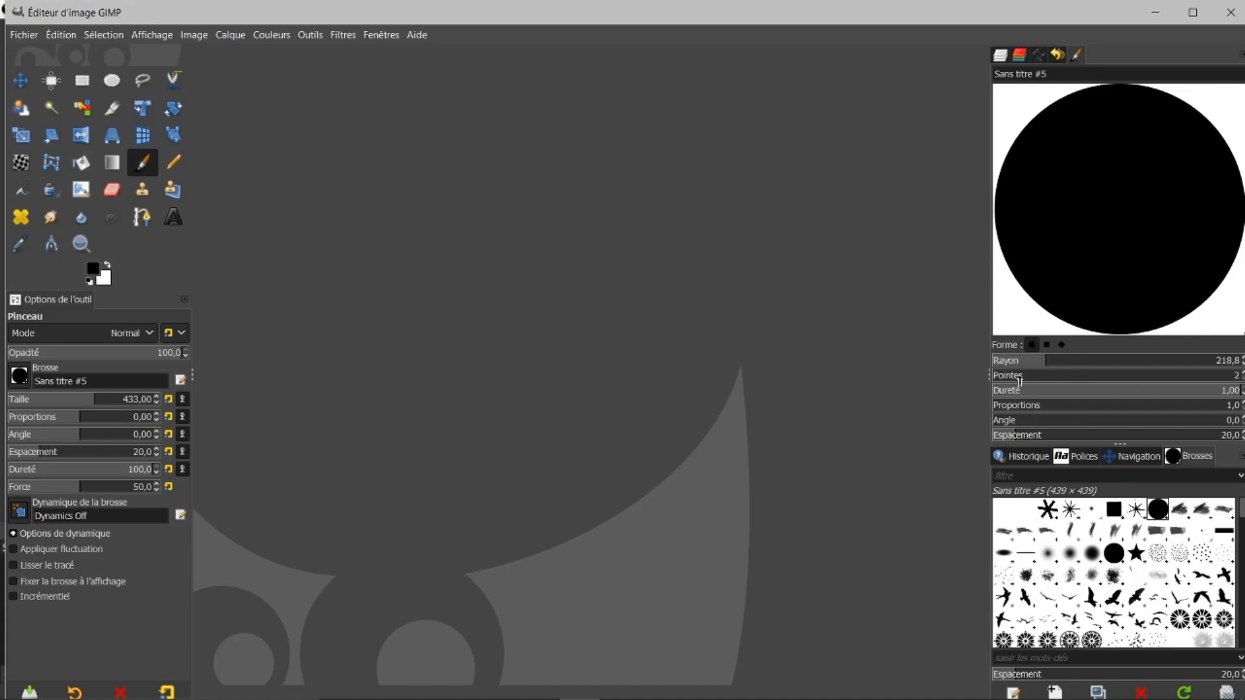
# Adjust the new circular brush to radius 221.4, 8 spikes, angle 22.0 and spacing 36.8.
pyautogui.moveTo(1024, 381)
pyautogui.mouseDown()
pyautogui.moveTo(1011, 377)
pyautogui.moveTo(1038, 376)
pyautogui.moveTo(1005, 377)
pyautogui.moveTo(1074, 381)
pyautogui.moveTo(1013, 362)
pyautogui.moveTo(1047, 371)
pyautogui.mouseUp()
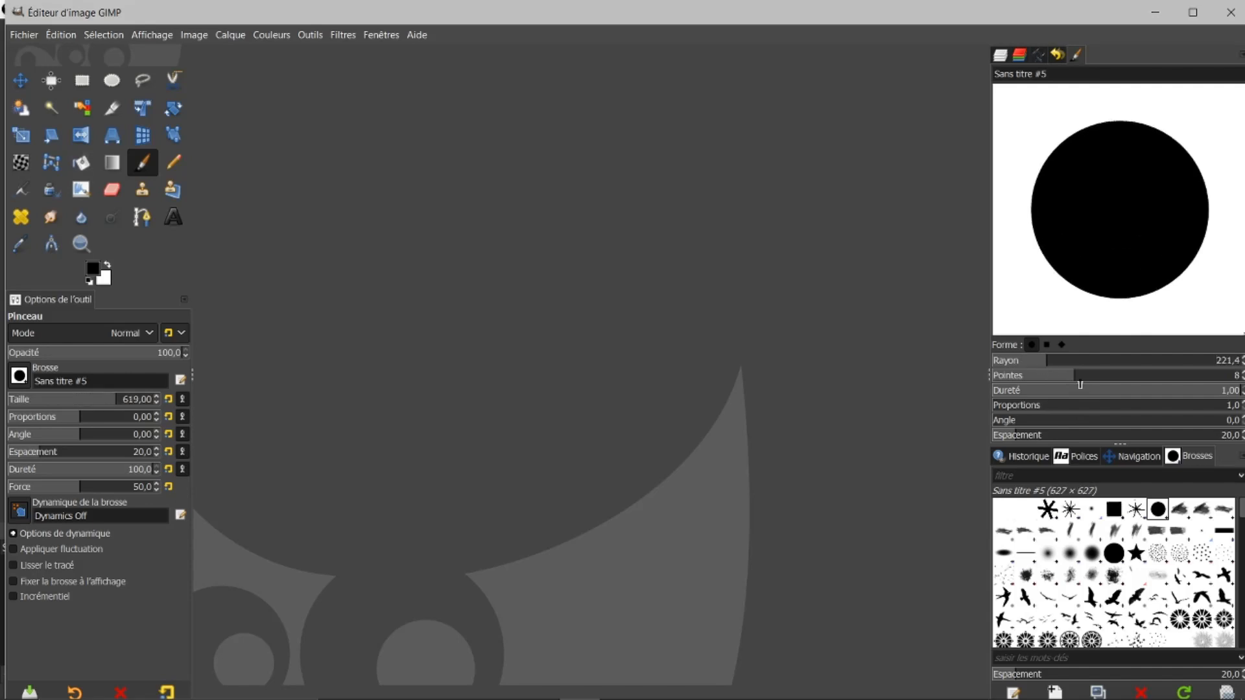
pyautogui.moveTo(1089, 406); pyautogui.dragTo(958, 399)
pyautogui.click(1040, 420)
pyautogui.moveTo(1040, 420)
pyautogui.mouseDown()
pyautogui.moveTo(1021, 420)
pyautogui.moveTo(1060, 433)
pyautogui.moveTo(1033, 431)
pyautogui.mouseUp()
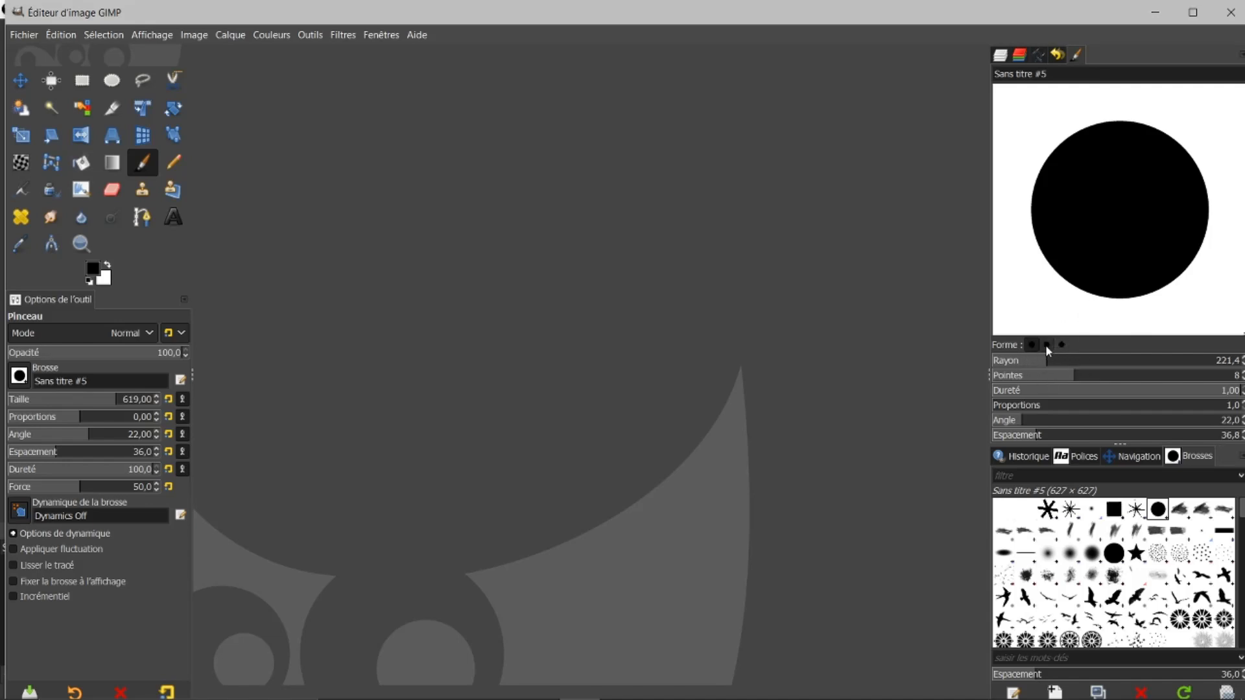
# Change the new brush's shape to square, with its spikes set to 2 and its angle to 0.0.
pyautogui.click(1045, 345)
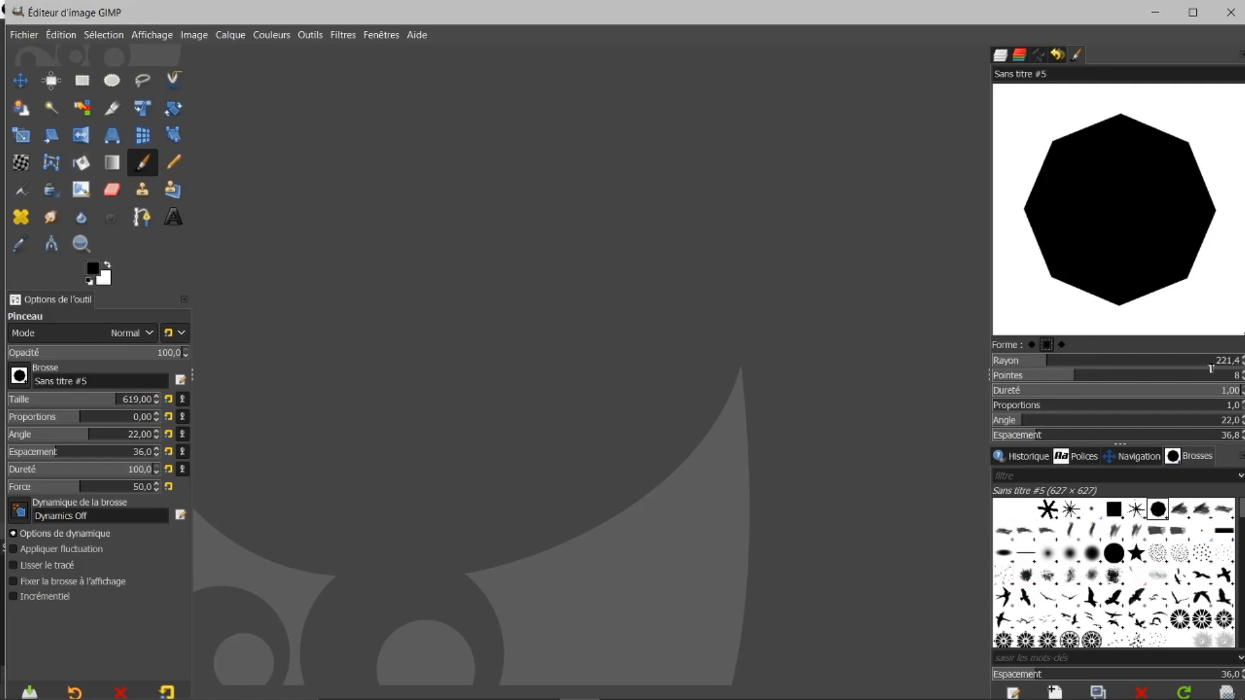
pyautogui.moveTo(1075, 376); pyautogui.dragTo(986, 370)
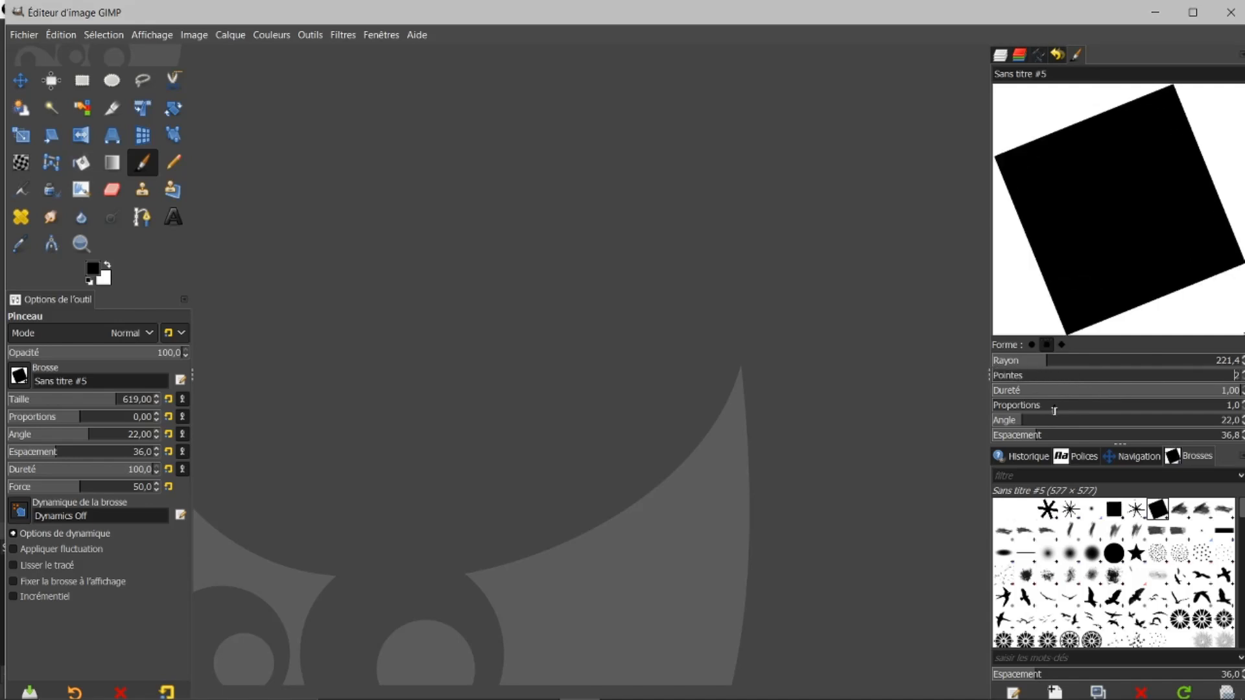
pyautogui.moveTo(1019, 420); pyautogui.dragTo(990, 408)
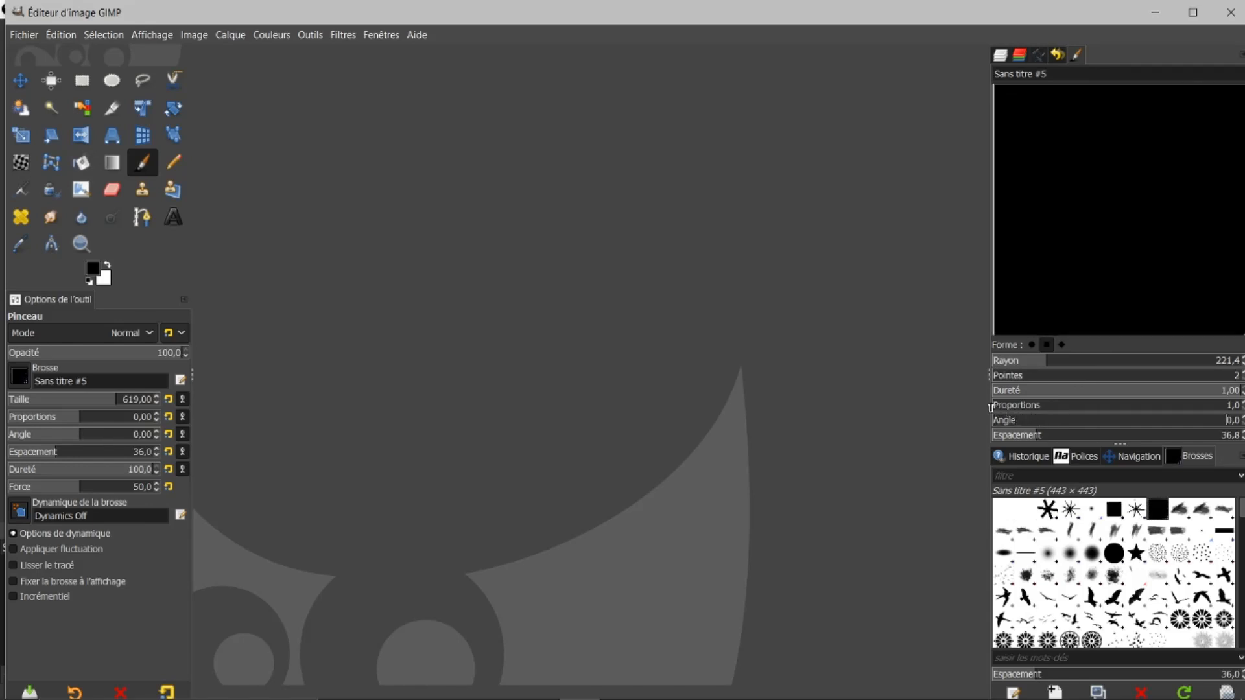
# Reshape the custom brush as a diamond with radius 104.3, 9 spikes, proportions 14.3 and angle 28.1.
pyautogui.moveTo(1048, 362); pyautogui.dragTo(1019, 363)
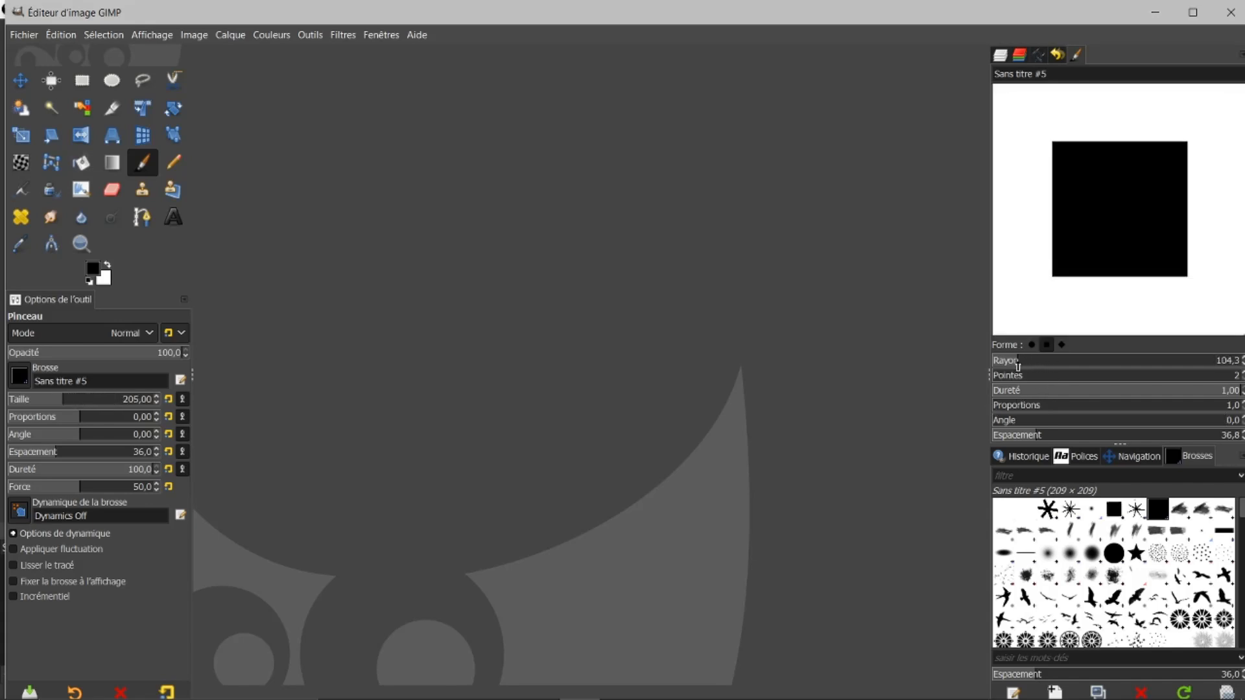
pyautogui.click(1064, 345)
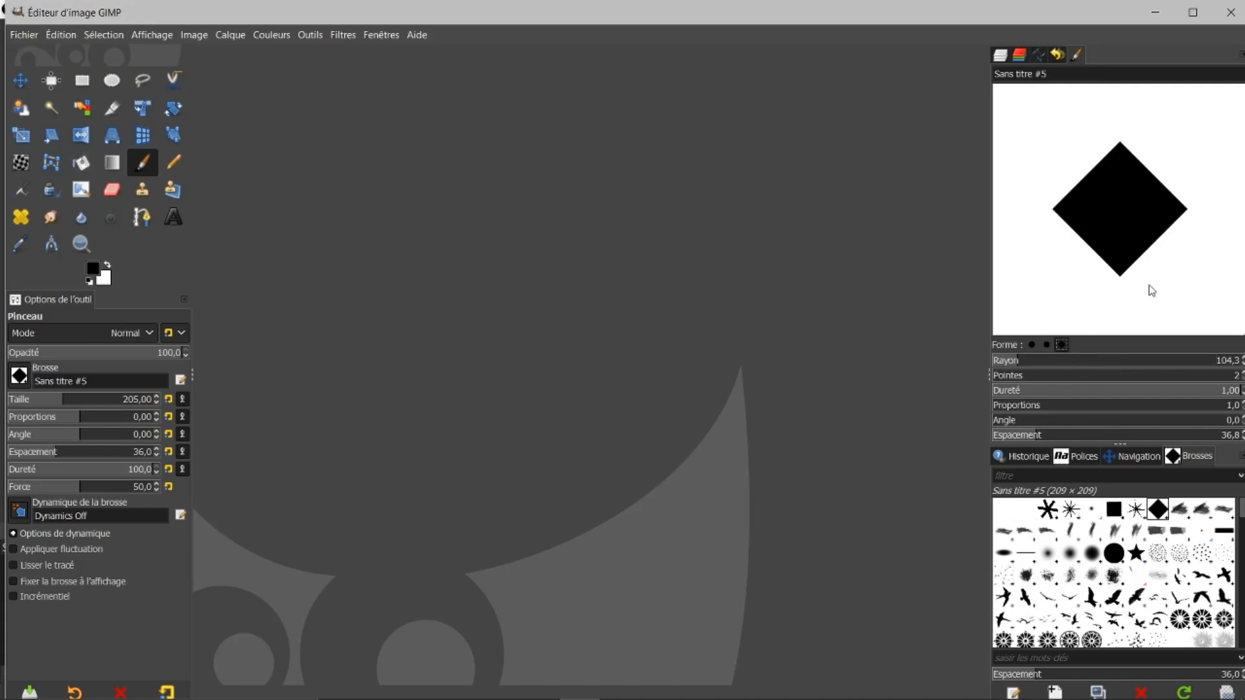
pyautogui.moveTo(1020, 375); pyautogui.dragTo(1083, 374)
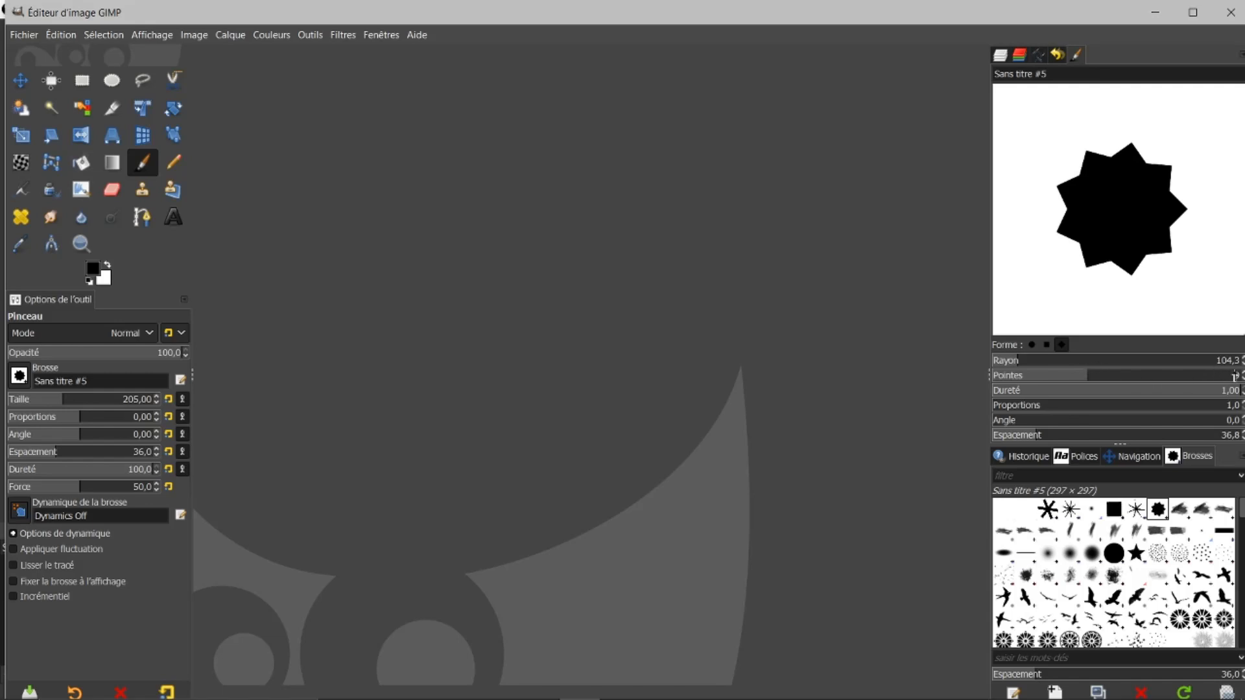
pyautogui.moveTo(1016, 408)
pyautogui.mouseDown()
pyautogui.moveTo(1115, 407)
pyautogui.moveTo(1126, 430)
pyautogui.moveTo(1166, 429)
pyautogui.mouseUp()
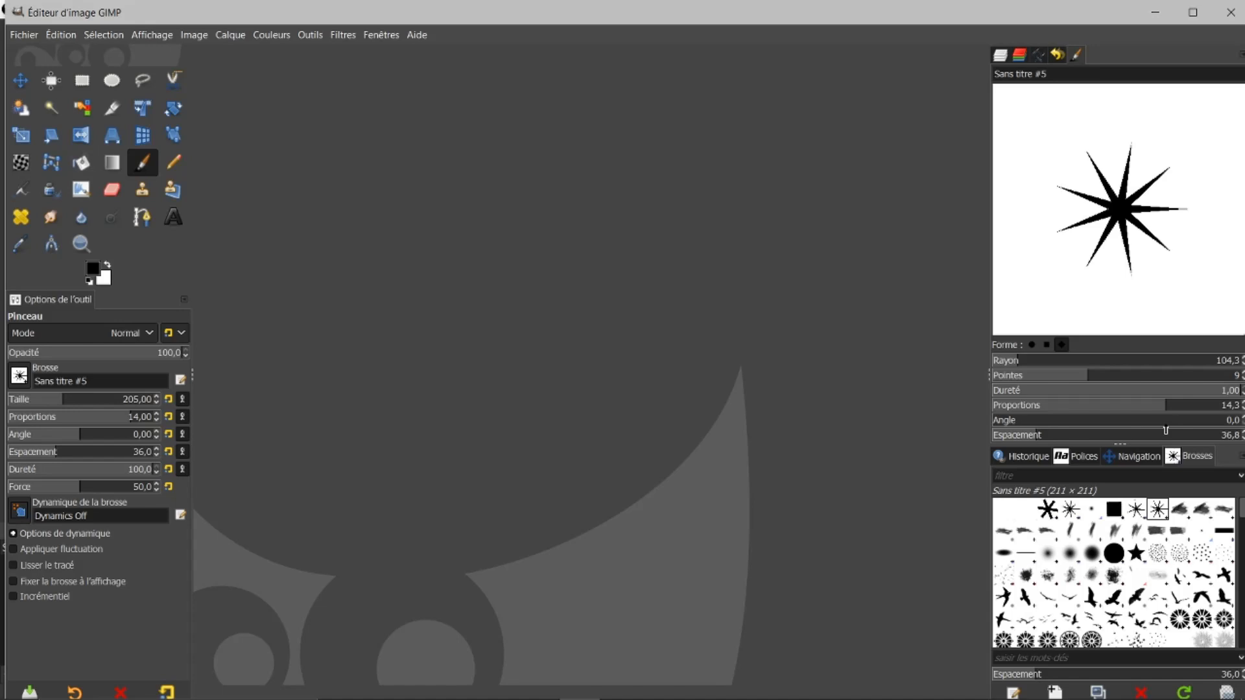
pyautogui.moveTo(1027, 420)
pyautogui.mouseDown()
pyautogui.moveTo(1075, 419)
pyautogui.moveTo(1034, 415)
pyautogui.mouseUp()
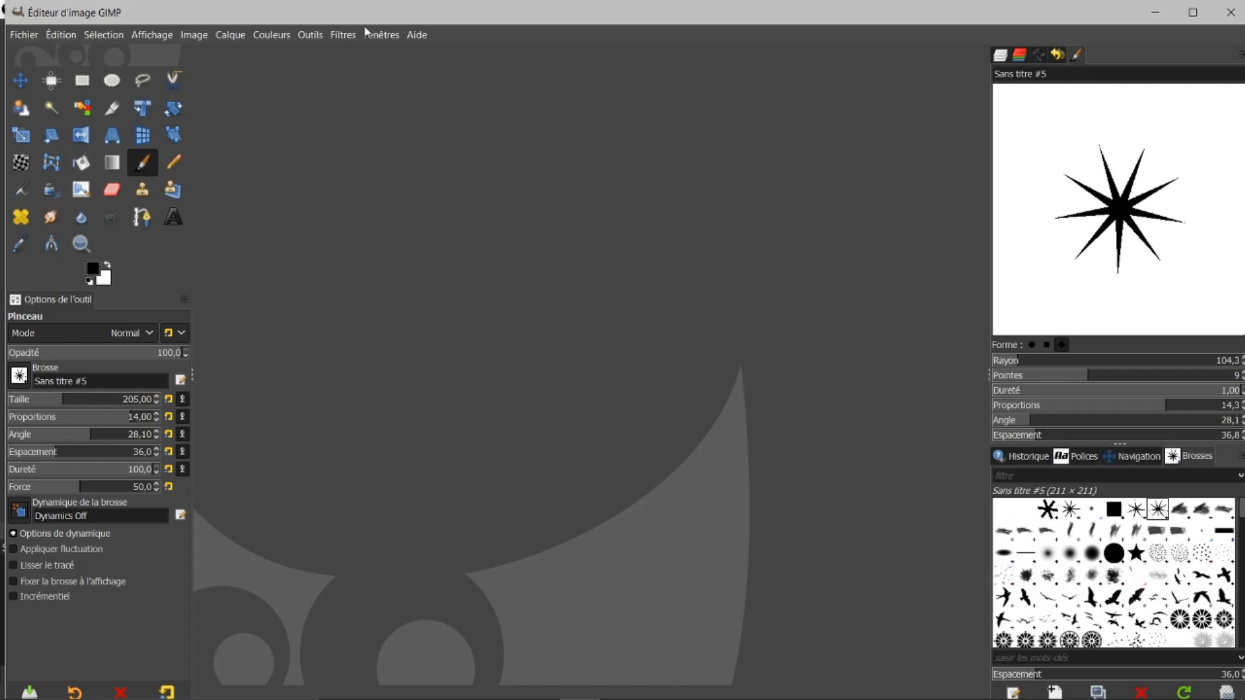
# Create a new blank 1920 x 1080 px image for testing the custom brush.
pyautogui.click(25, 37)
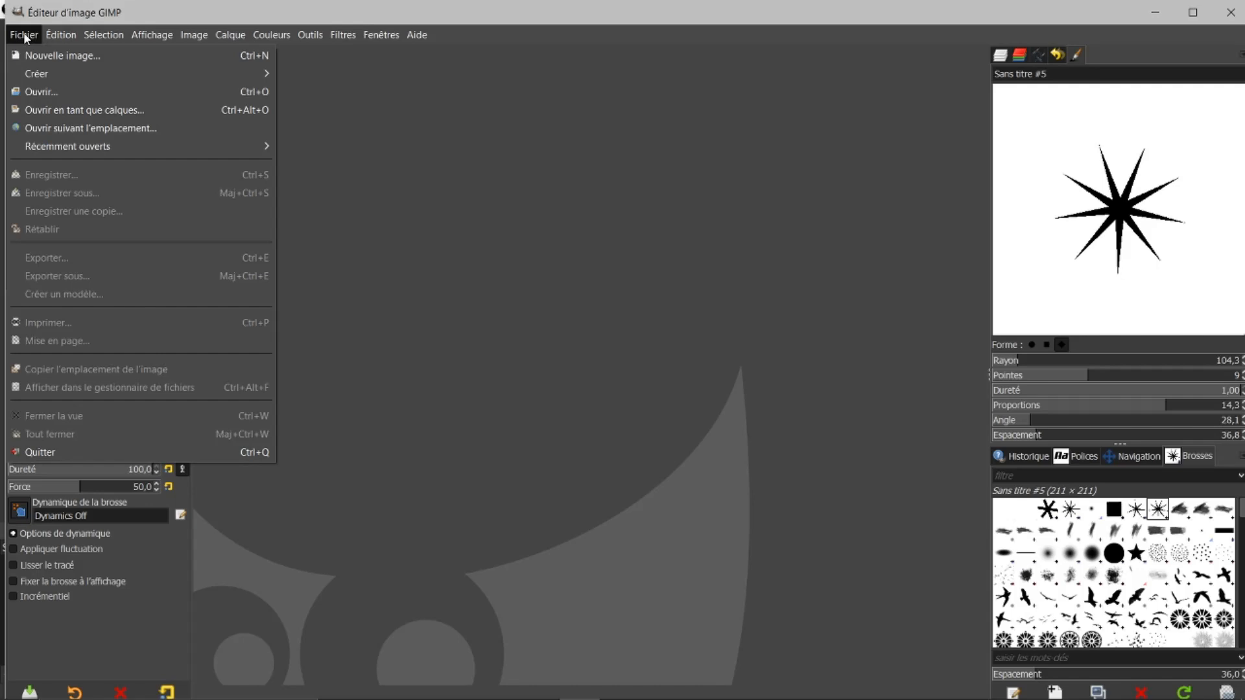
pyautogui.click(40, 53)
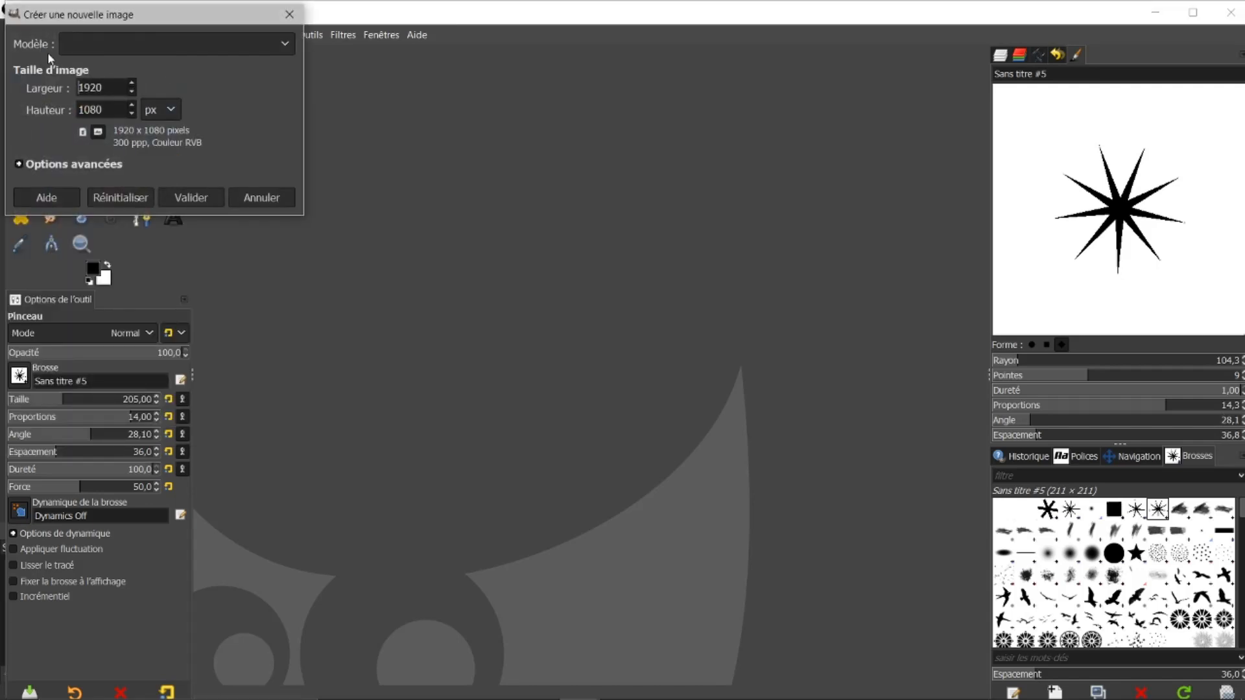
pyautogui.click(186, 201)
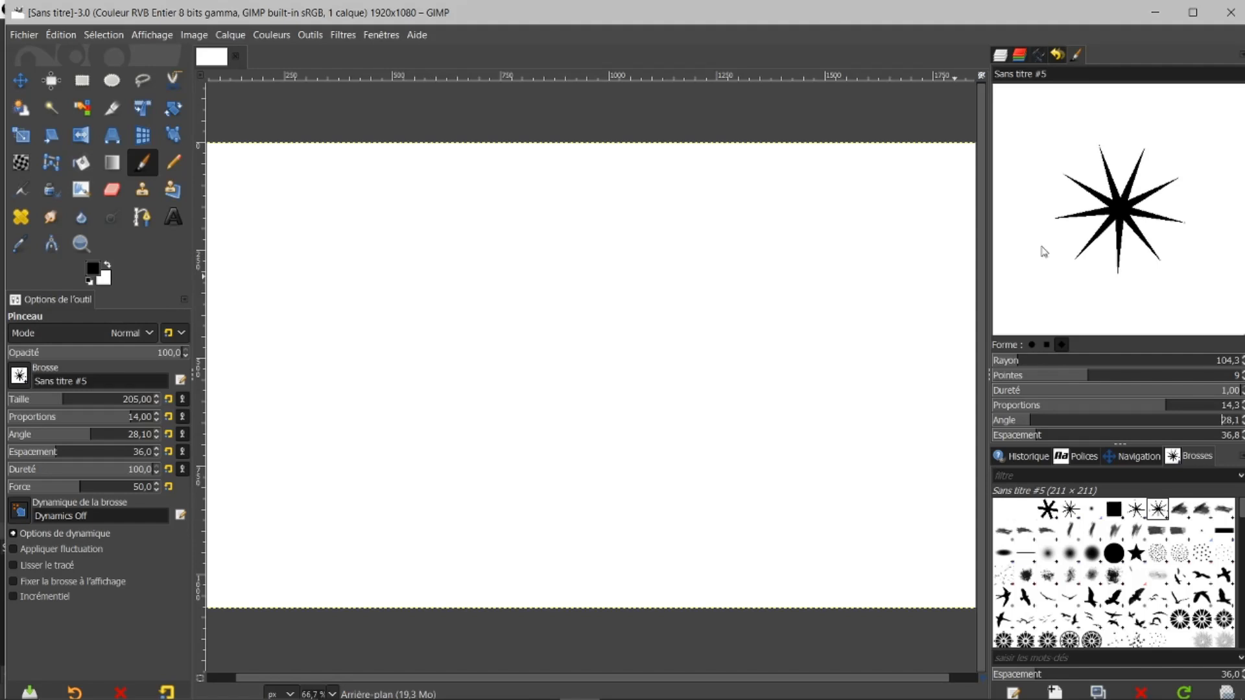
# Paint two diagonal rows of stars with the custom brush at size 355, setting the spacing to 74.1 for the second row.
pyautogui.click(20, 378)
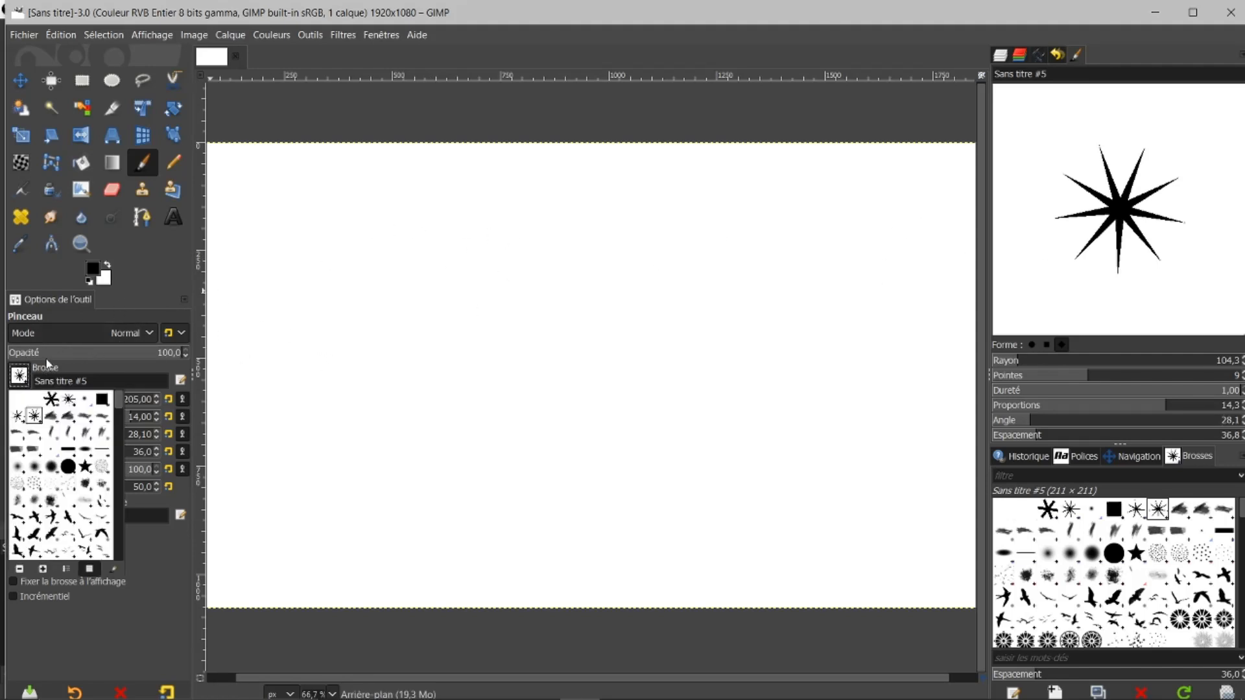
pyautogui.click(21, 375)
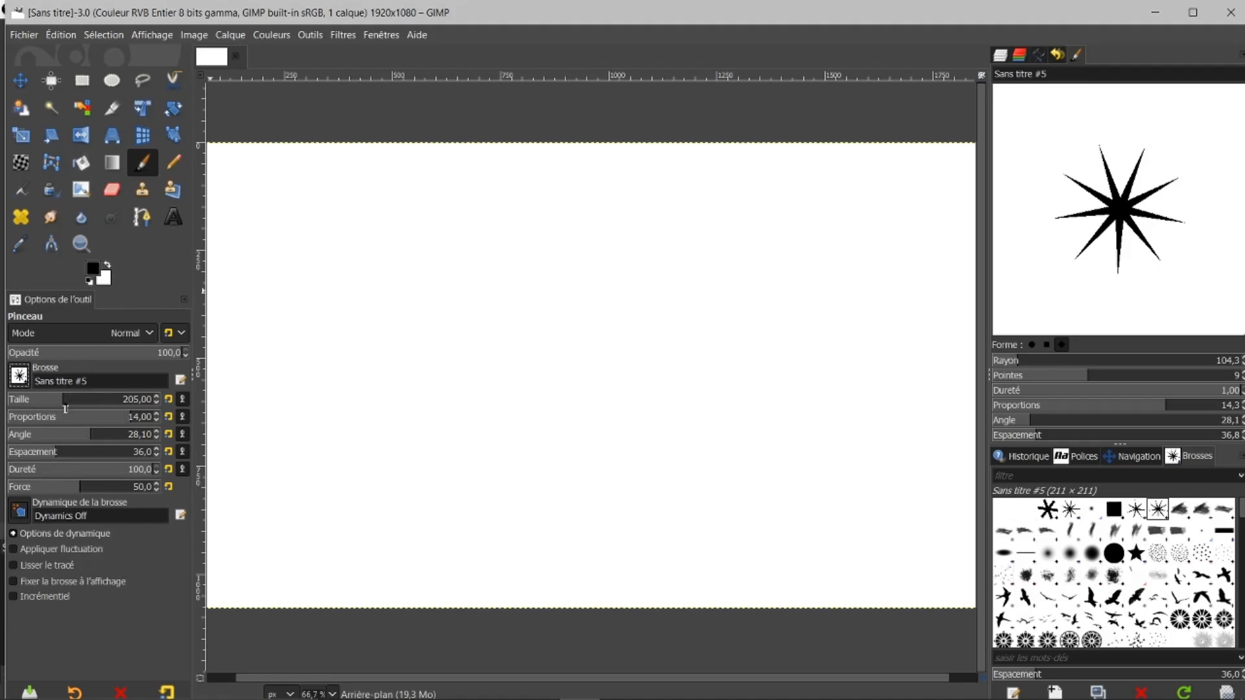
pyautogui.moveTo(66, 402); pyautogui.dragTo(83, 402)
pyautogui.moveTo(340, 250)
pyautogui.mouseDown()
pyautogui.moveTo(419, 355)
pyautogui.moveTo(532, 428)
pyautogui.mouseUp()
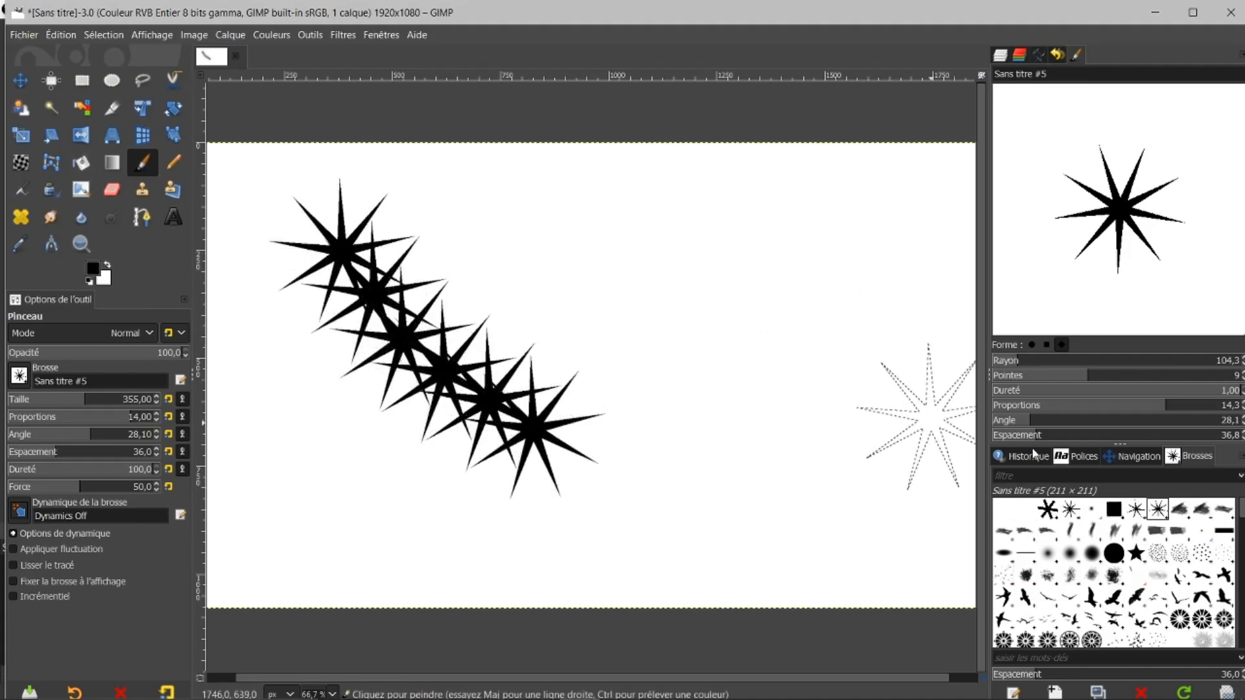
pyautogui.click(1082, 435)
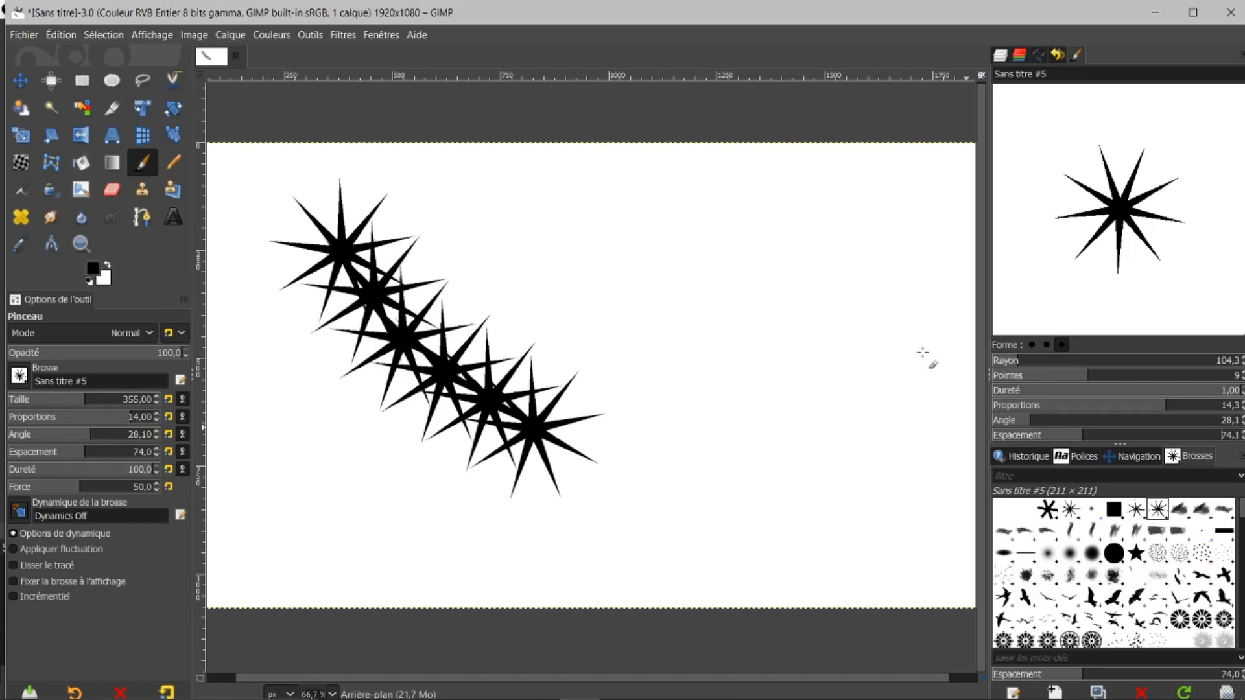
pyautogui.moveTo(538, 243)
pyautogui.mouseDown()
pyautogui.moveTo(732, 441)
pyautogui.moveTo(813, 491)
pyautogui.mouseUp()
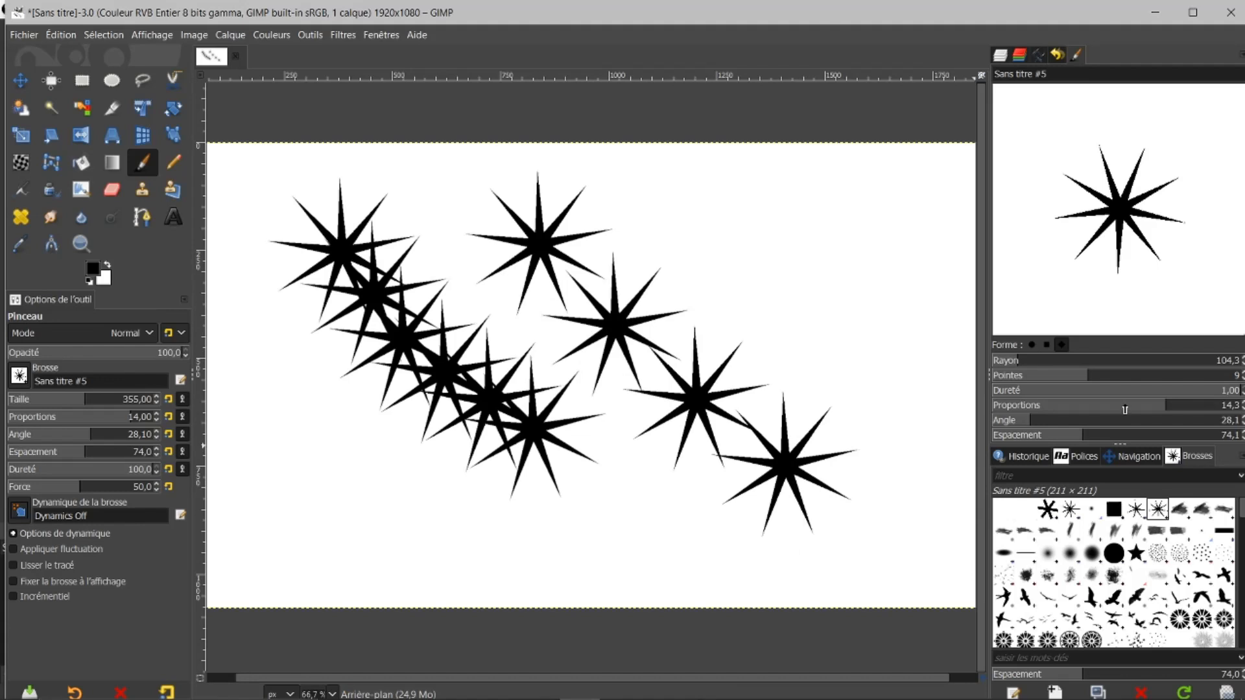
# Try the circle shape on the custom brush, then return it to a diamond with 8 spikes and proportions 9.5.
pyautogui.click(1032, 349)
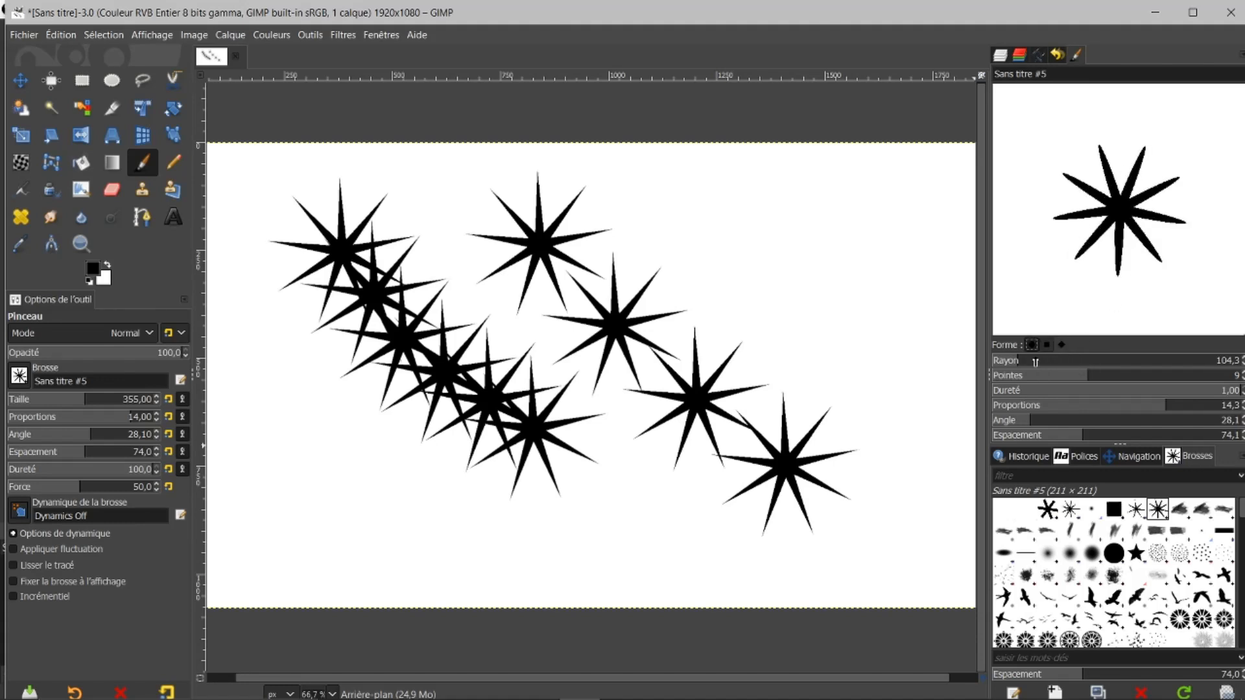
pyautogui.moveTo(1125, 407)
pyautogui.mouseDown()
pyautogui.moveTo(972, 408)
pyautogui.moveTo(1048, 415)
pyautogui.moveTo(1094, 401)
pyautogui.mouseUp()
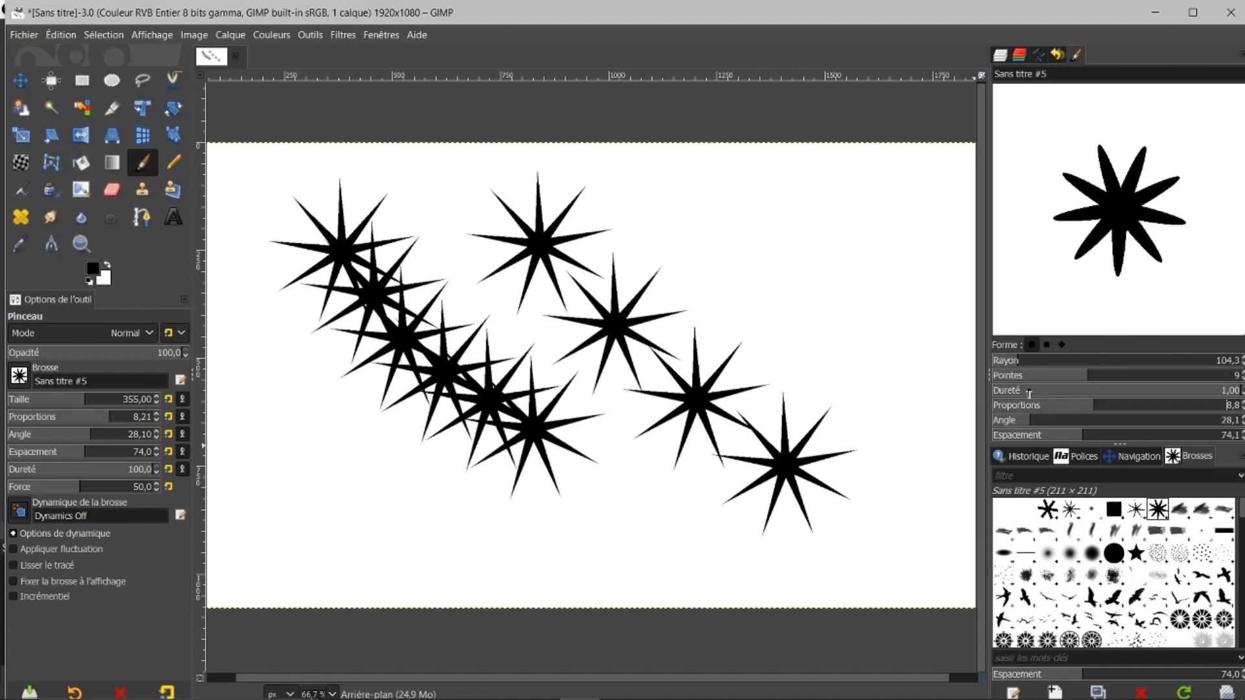
pyautogui.moveTo(1089, 375)
pyautogui.mouseDown()
pyautogui.moveTo(1116, 380)
pyautogui.moveTo(1058, 377)
pyautogui.moveTo(1081, 379)
pyautogui.moveTo(1110, 411)
pyautogui.moveTo(1155, 415)
pyautogui.moveTo(1073, 413)
pyautogui.moveTo(1142, 407)
pyautogui.mouseUp()
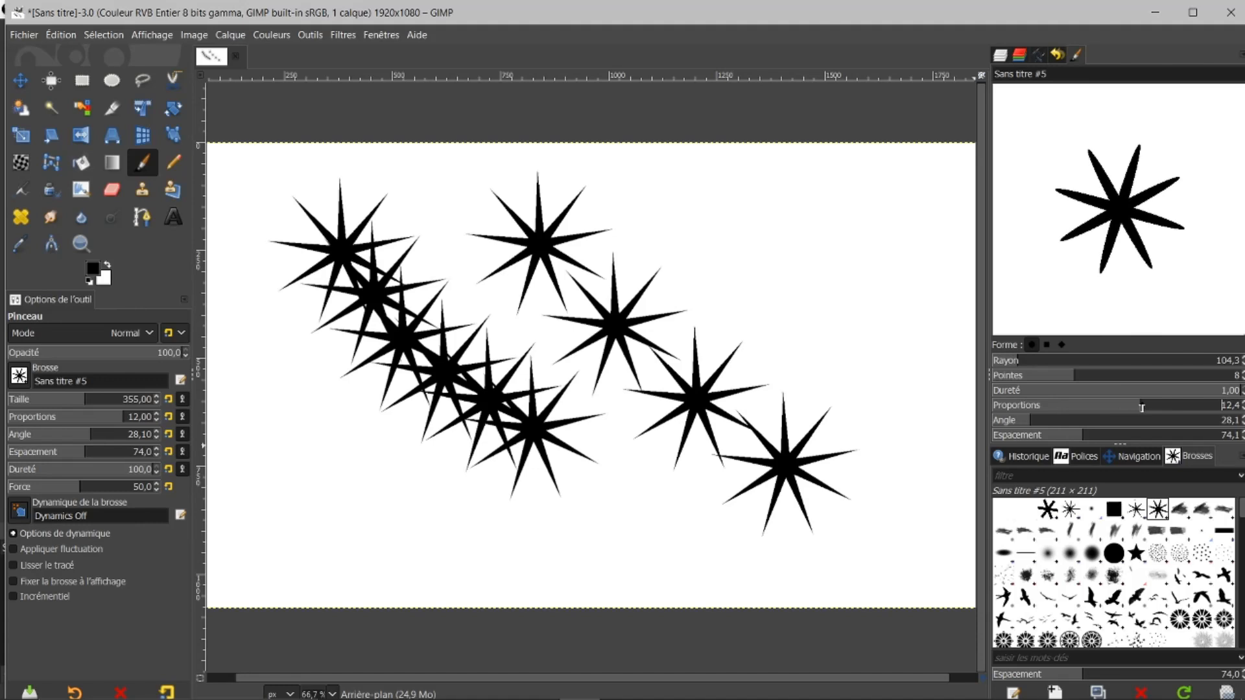
pyautogui.click(1060, 344)
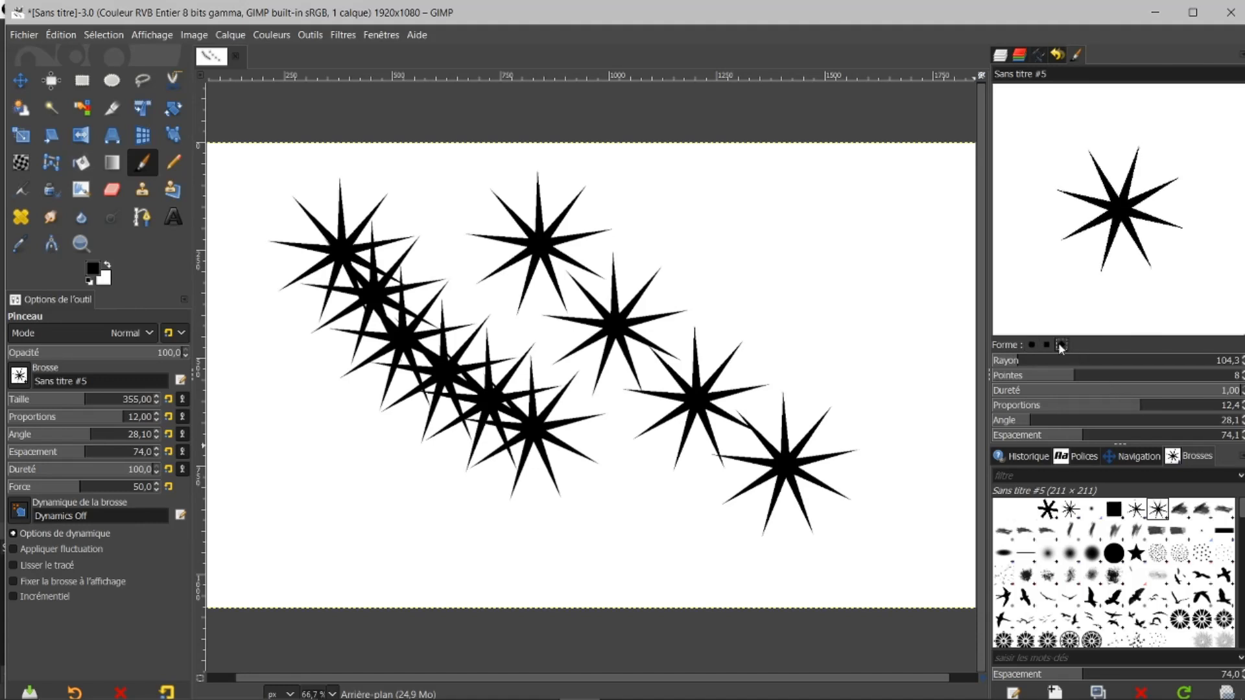
pyautogui.moveTo(1142, 410); pyautogui.dragTo(1104, 398)
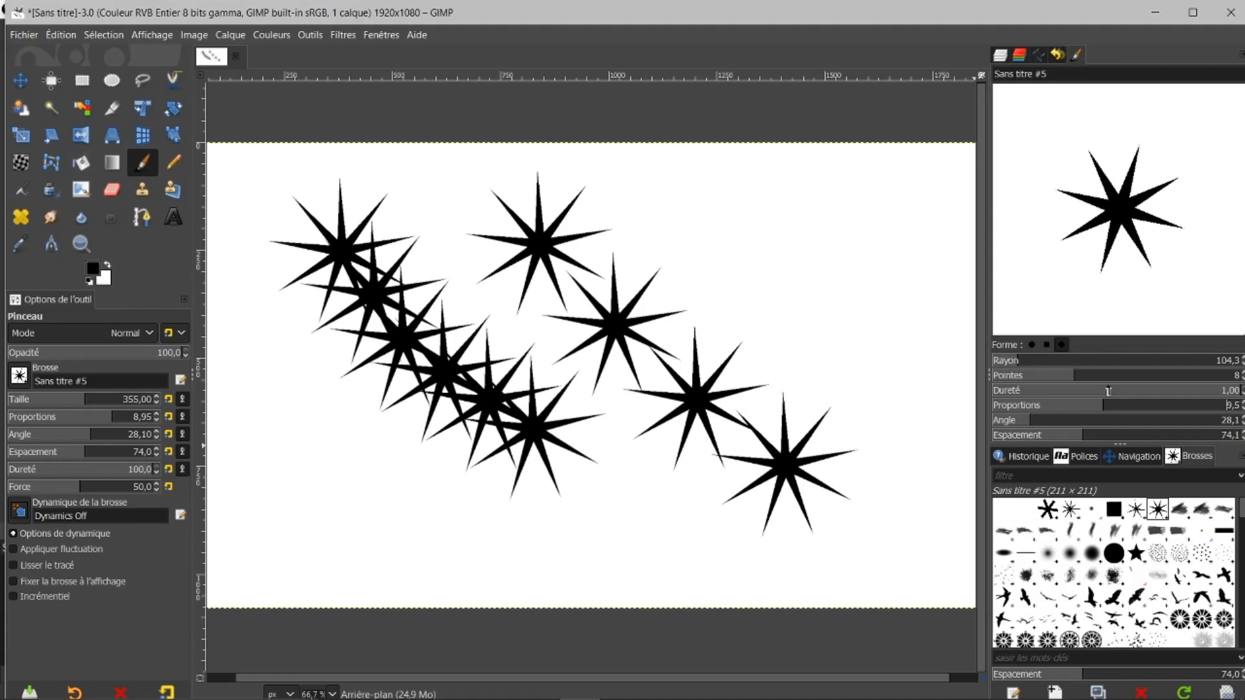
# Close the test image without saving its changes and select the 2. Hardness 100 brush.
pyautogui.click(236, 56)
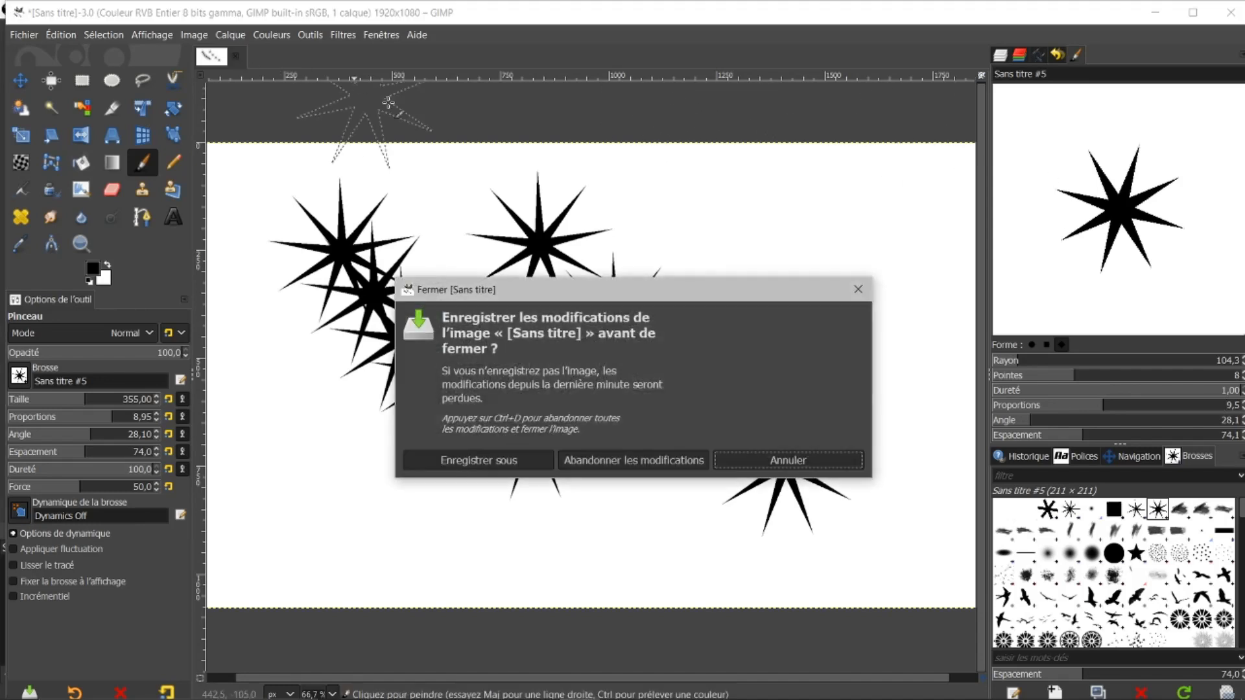
pyautogui.click(591, 461)
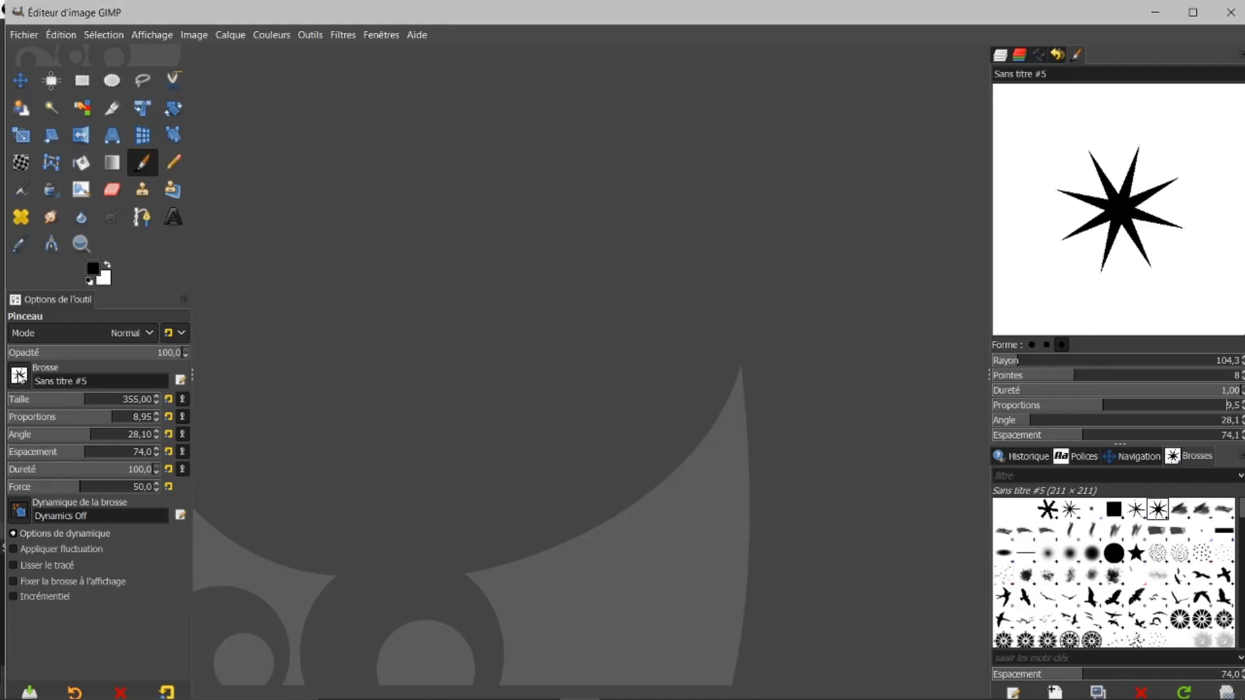
pyautogui.click(20, 376)
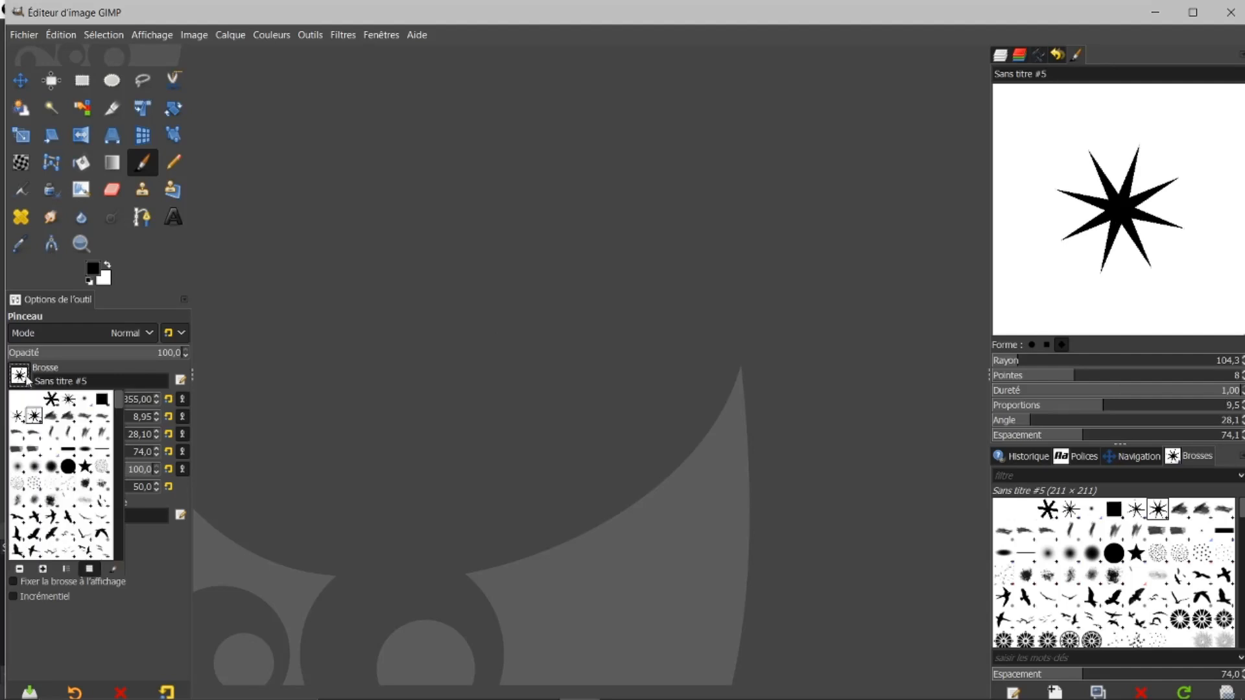
pyautogui.click(67, 467)
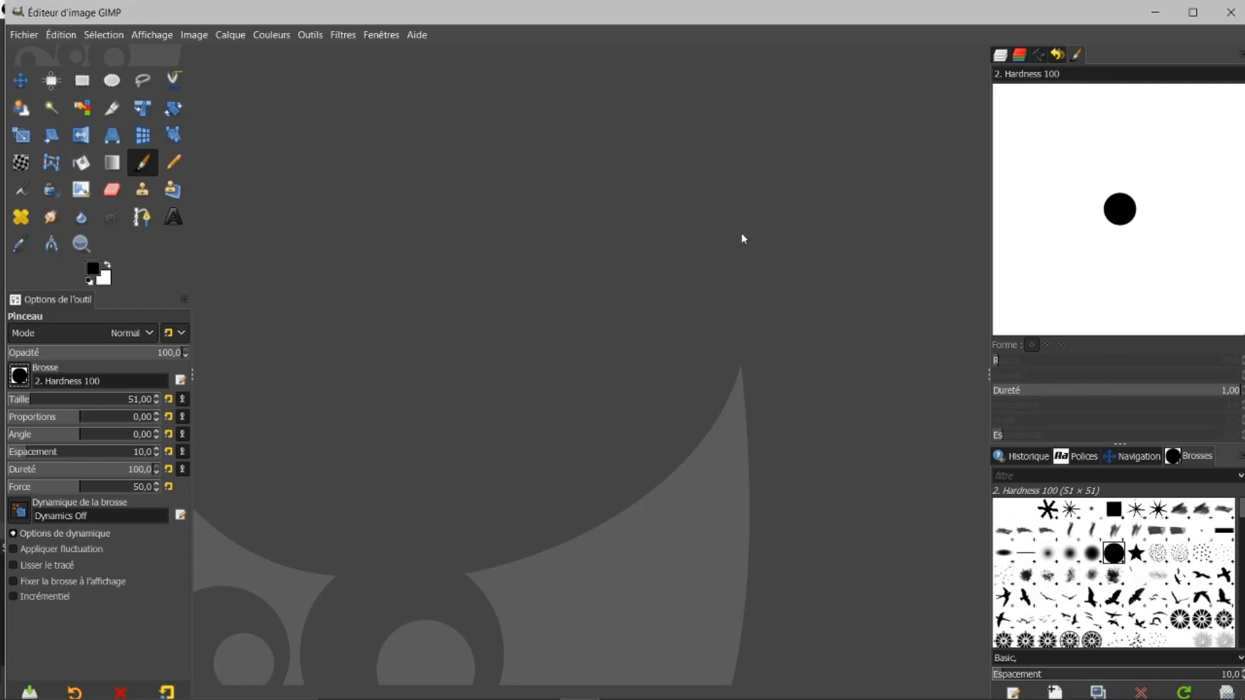
# Select the five-armed Sans titre brush and set its radius to 390.7.
pyautogui.click(25, 379)
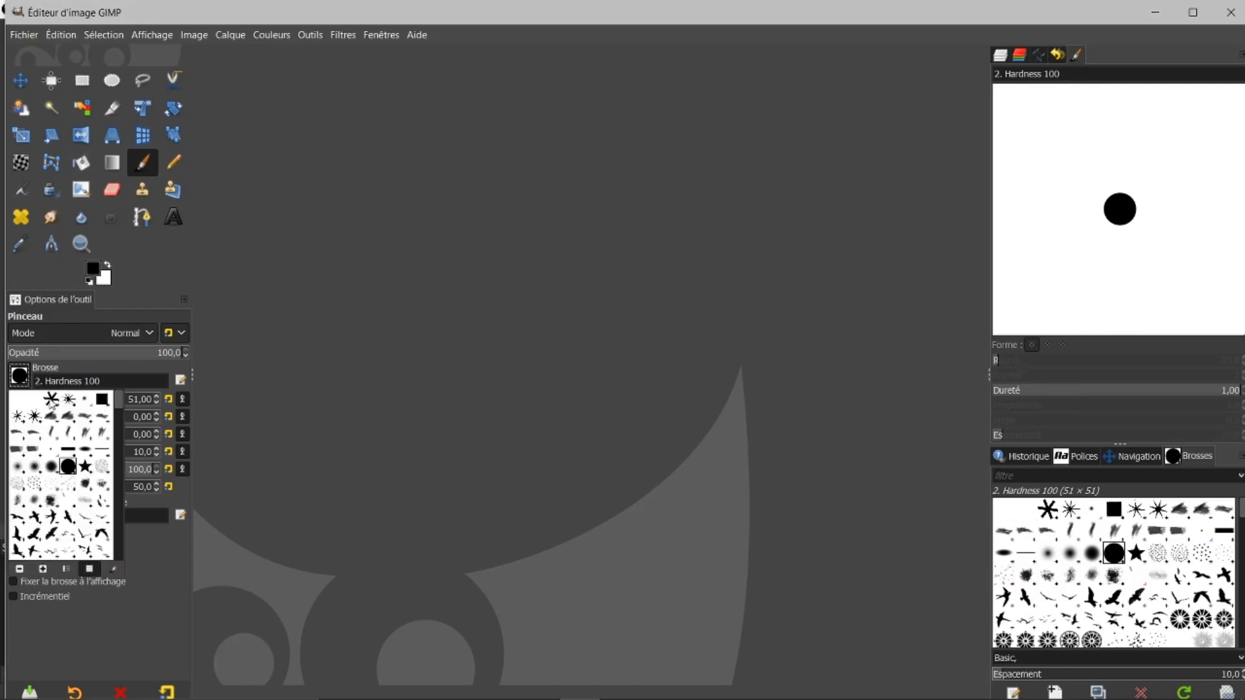
pyautogui.click(52, 405)
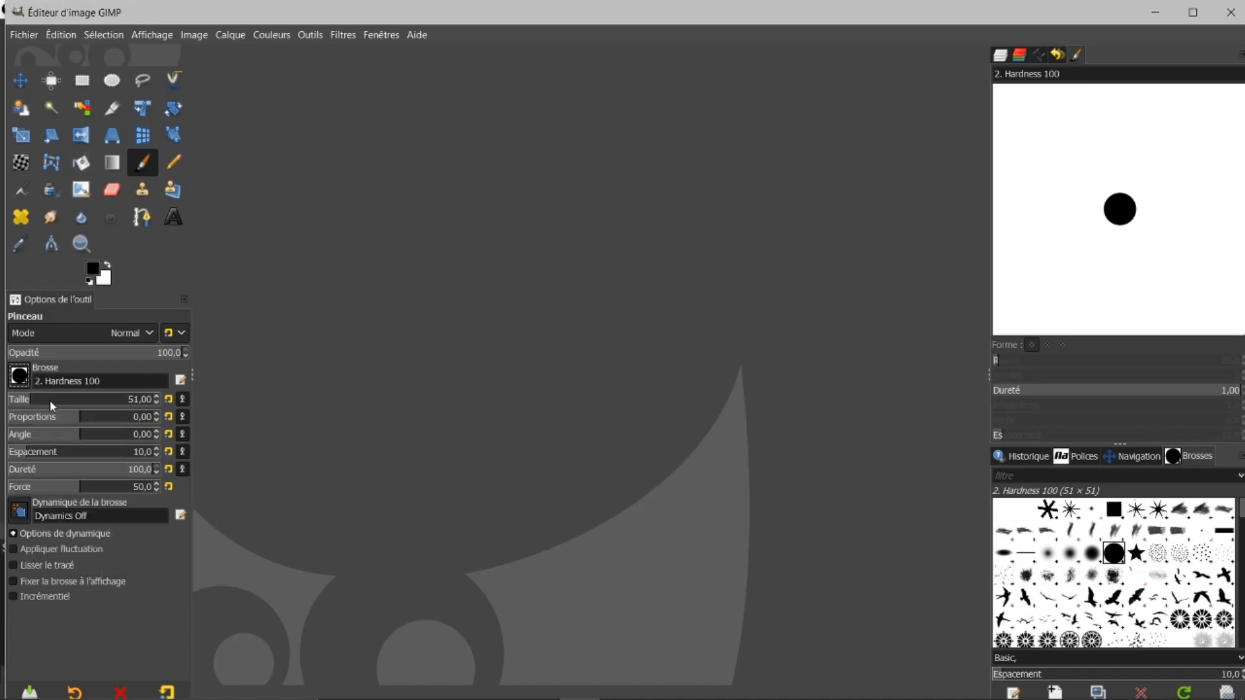
pyautogui.moveTo(1062, 363)
pyautogui.mouseDown()
pyautogui.moveTo(1028, 364)
pyautogui.moveTo(1089, 363)
pyautogui.moveTo(1084, 378)
pyautogui.moveTo(1033, 374)
pyautogui.moveTo(990, 354)
pyautogui.moveTo(1064, 358)
pyautogui.moveTo(1045, 358)
pyautogui.mouseUp()
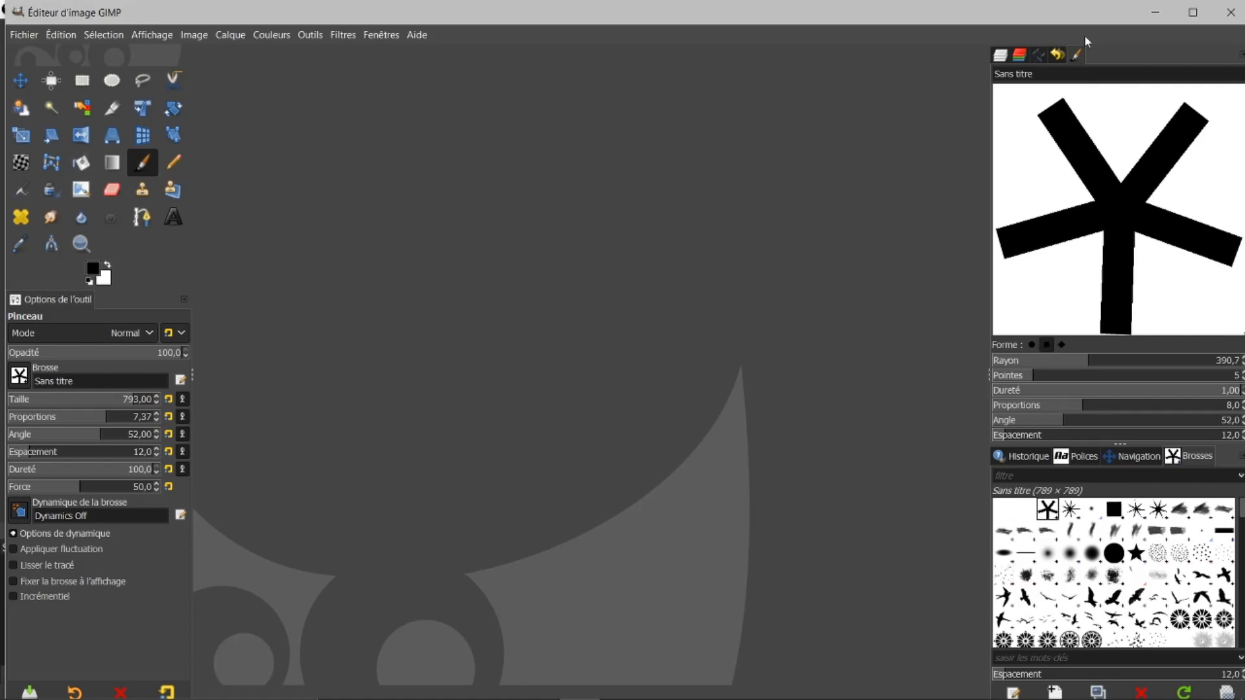
# Remove the brush editor from its dock and switch the paintbrush back to the 2. Hardness 100 brush.
pyautogui.click(1075, 53)
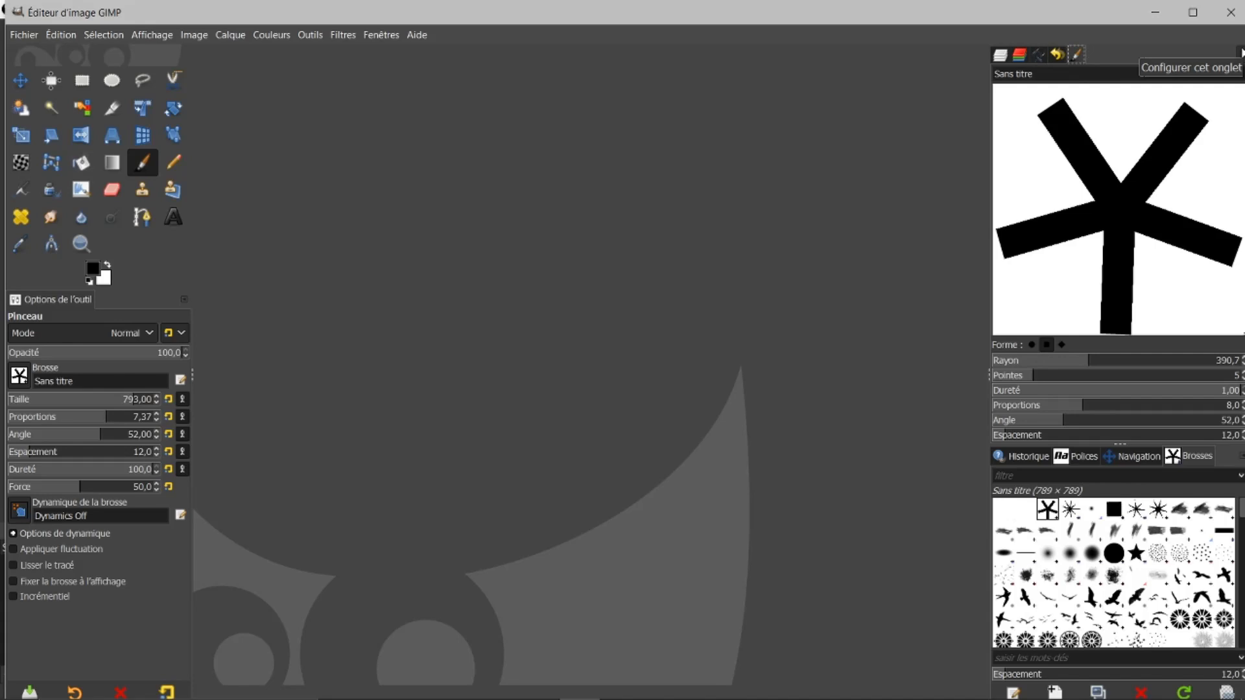
pyautogui.click(1241, 53)
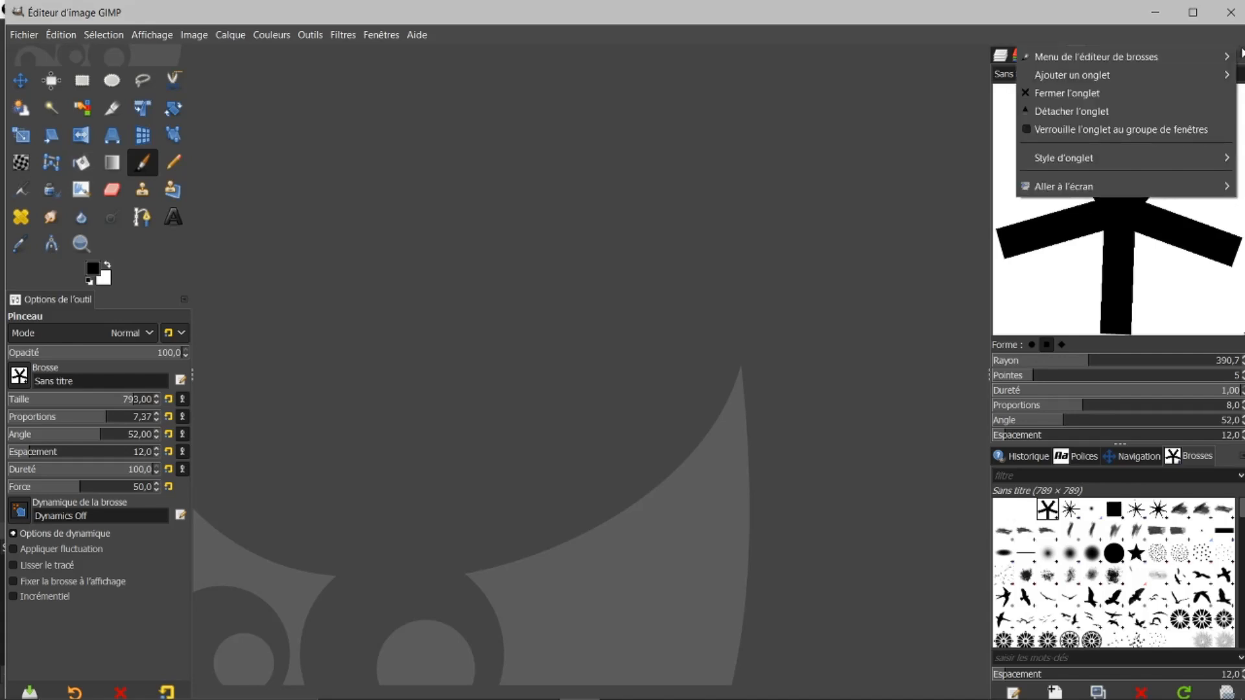
pyautogui.click(1103, 95)
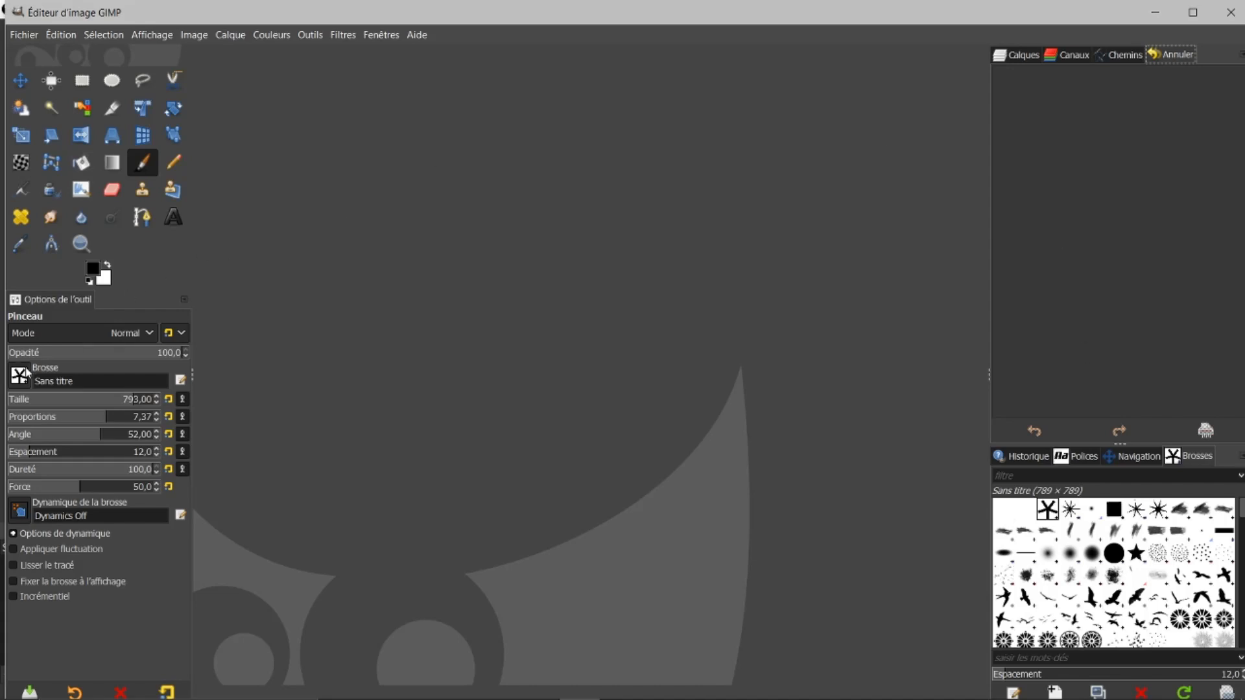
pyautogui.click(19, 375)
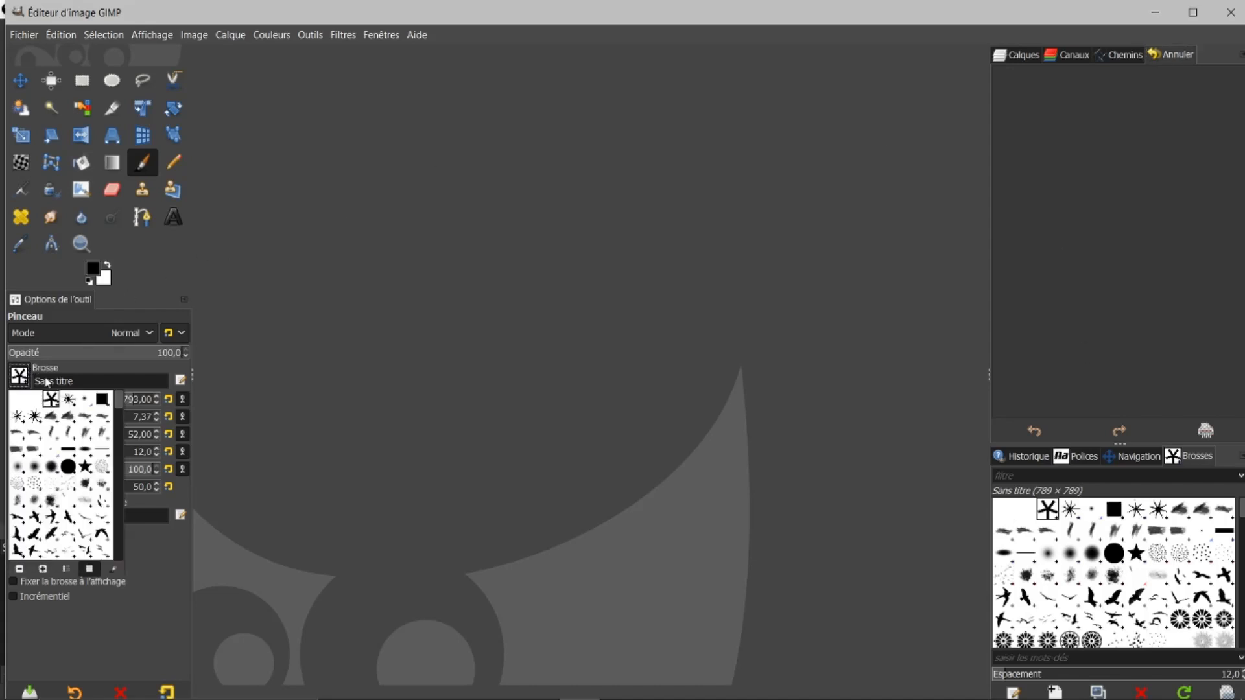
pyautogui.click(68, 467)
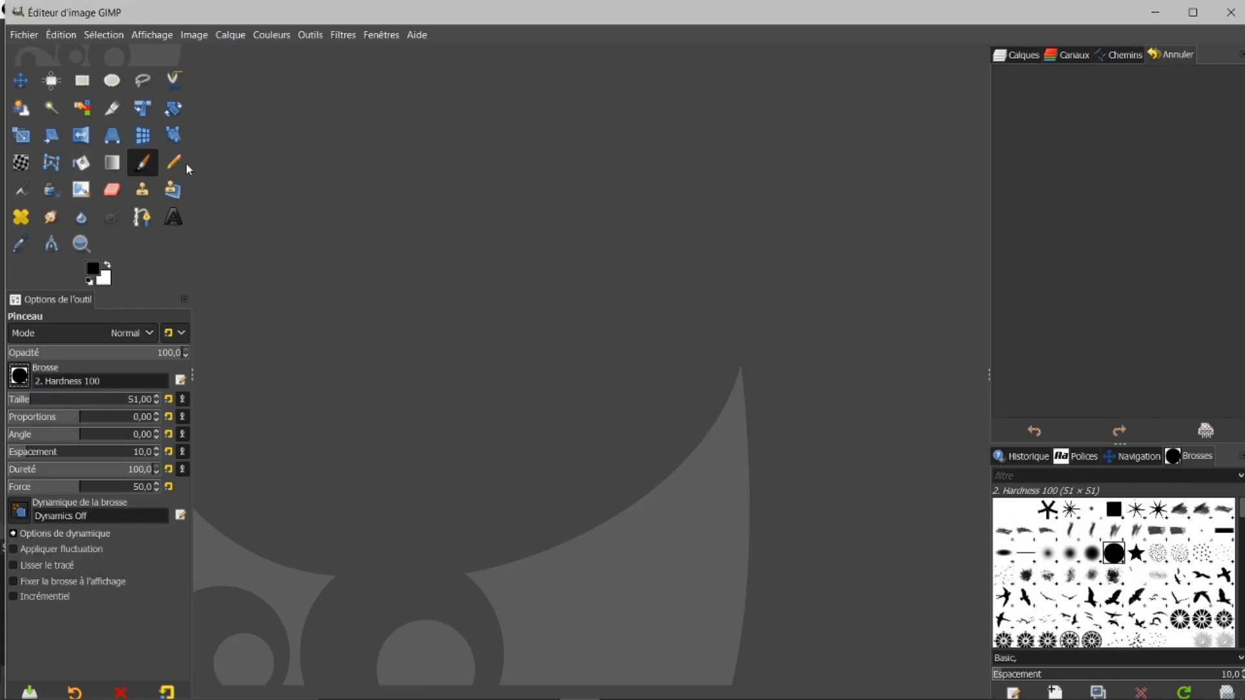
# Create another blank image of 1920 x 1080 px.
pyautogui.click(18, 37)
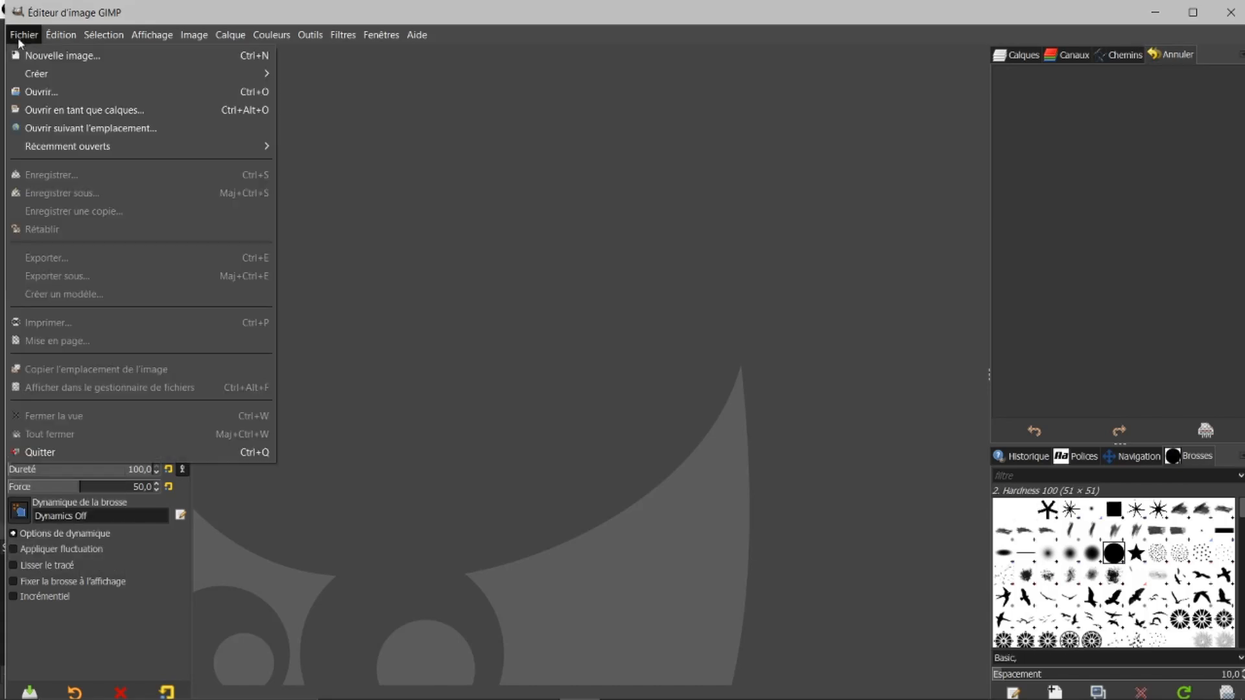
pyautogui.click(35, 57)
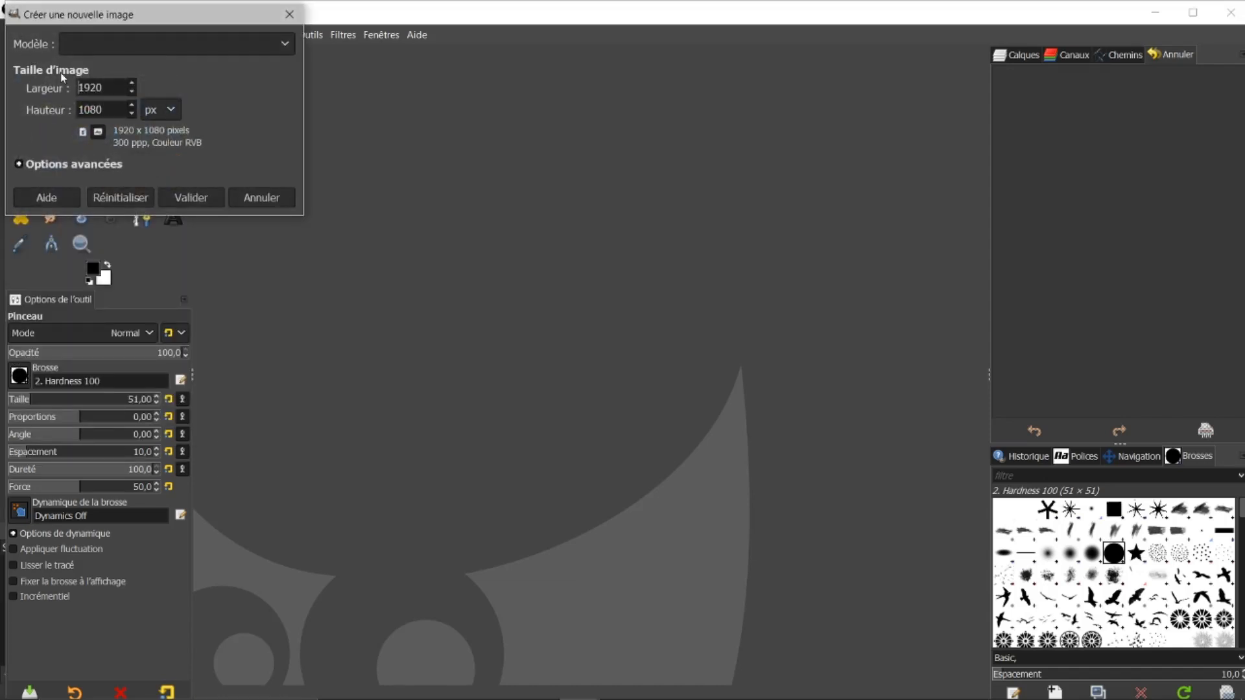
pyautogui.click(191, 197)
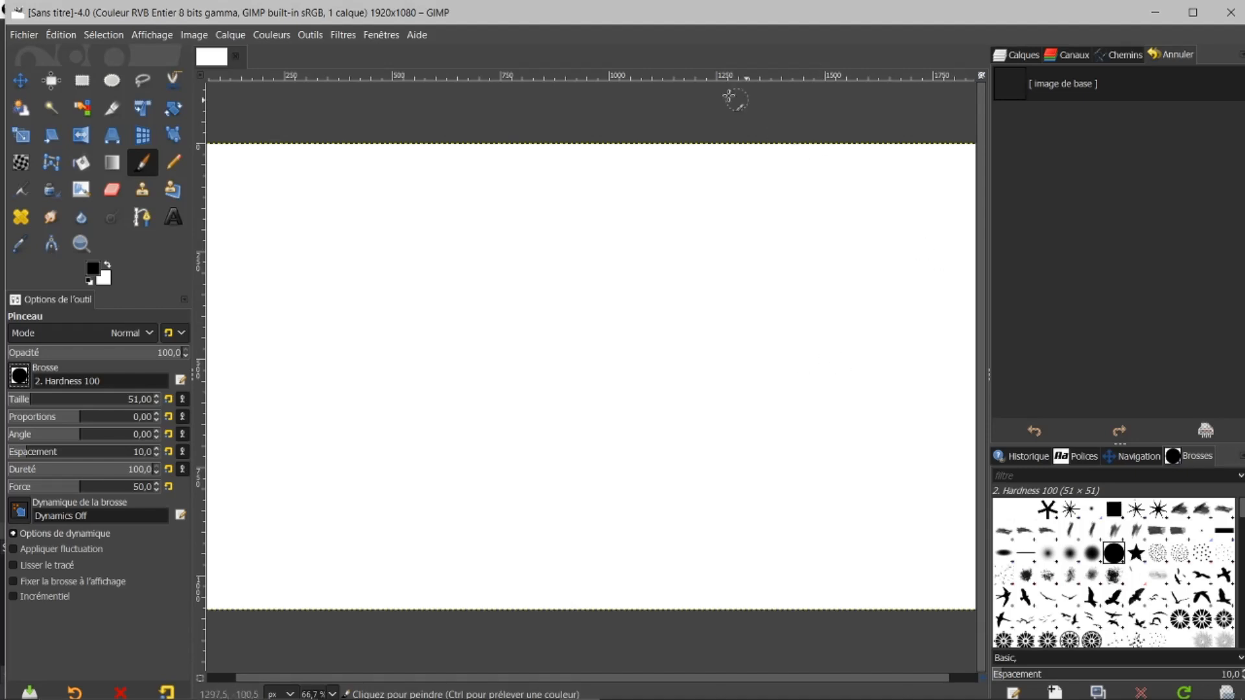
# Run the Rendu filter Figures géométriques (GFig) on the blank image and close it without drawing anything.
pyautogui.click(344, 37)
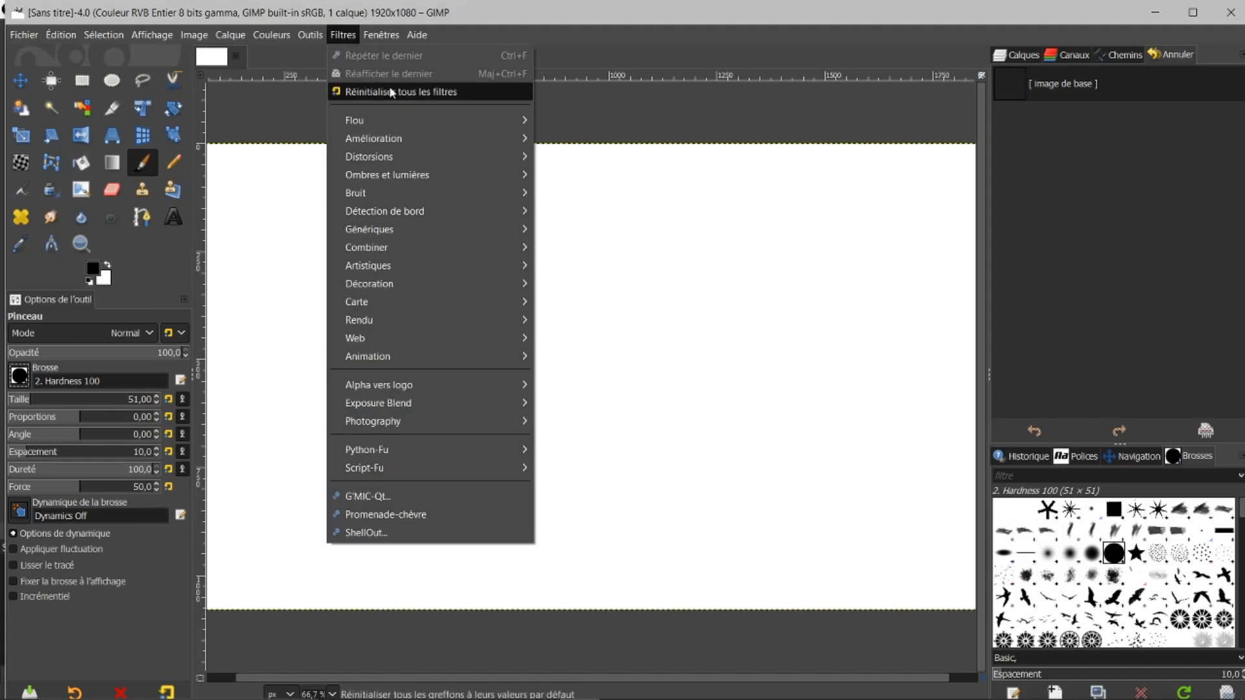
pyautogui.moveTo(469, 328)
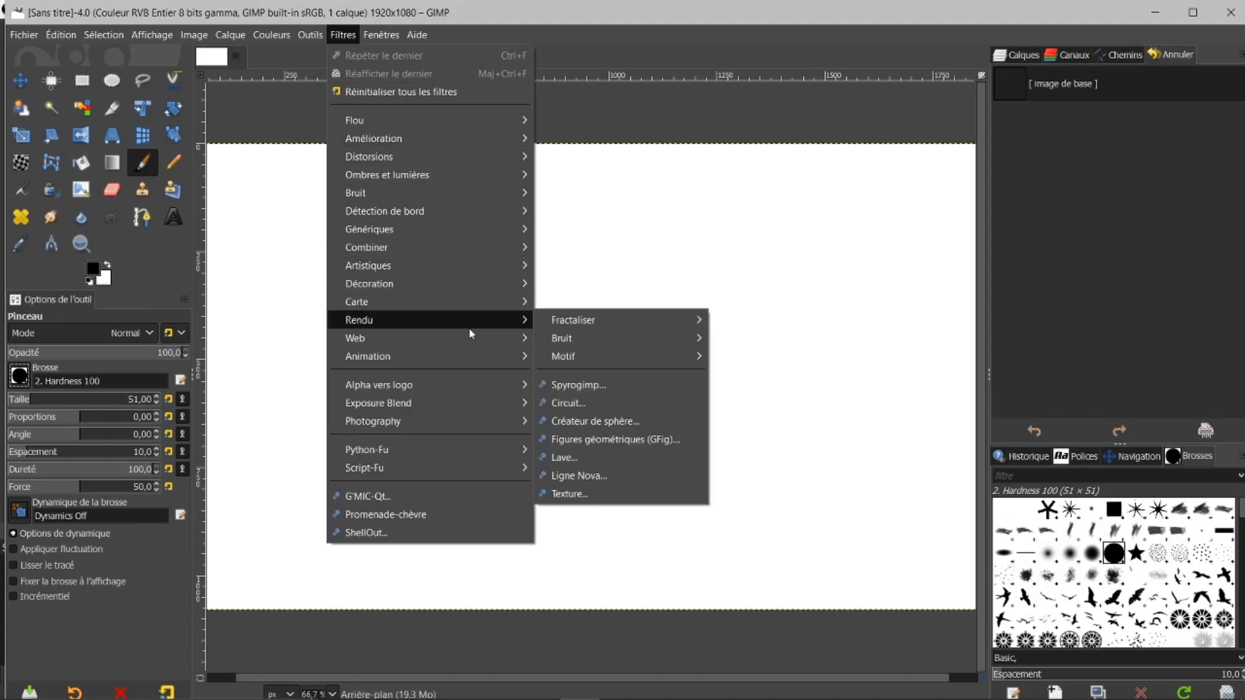
pyautogui.click(631, 439)
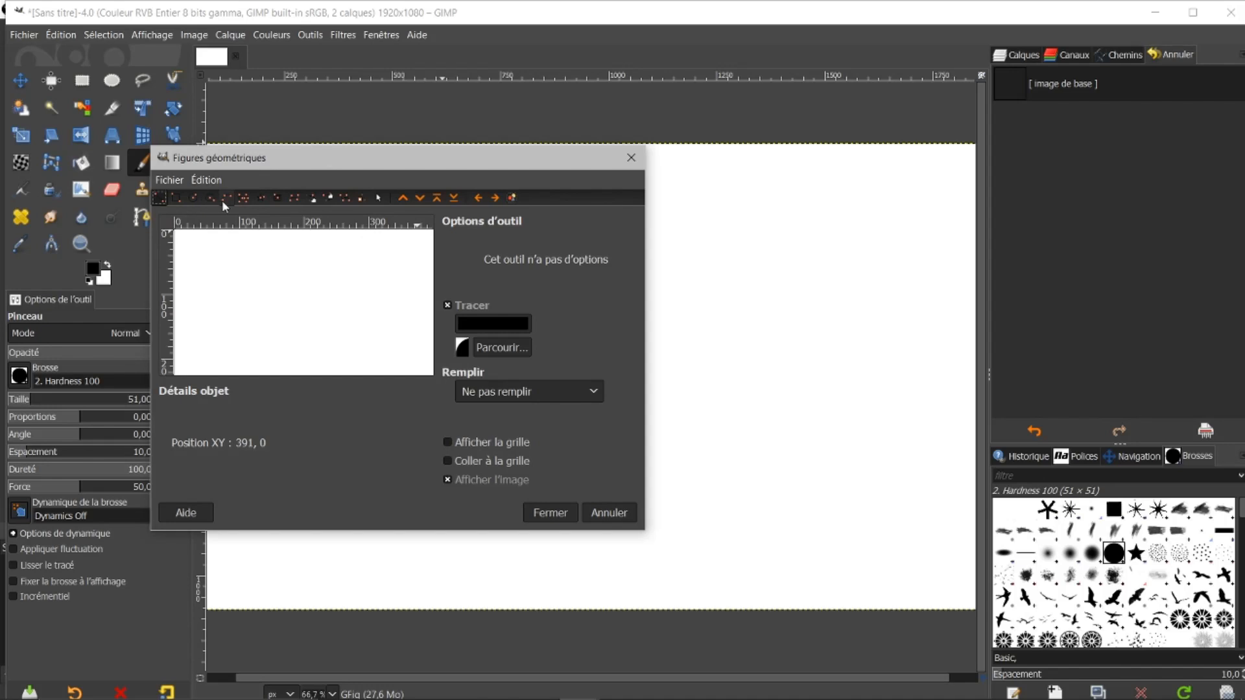
pyautogui.click(549, 513)
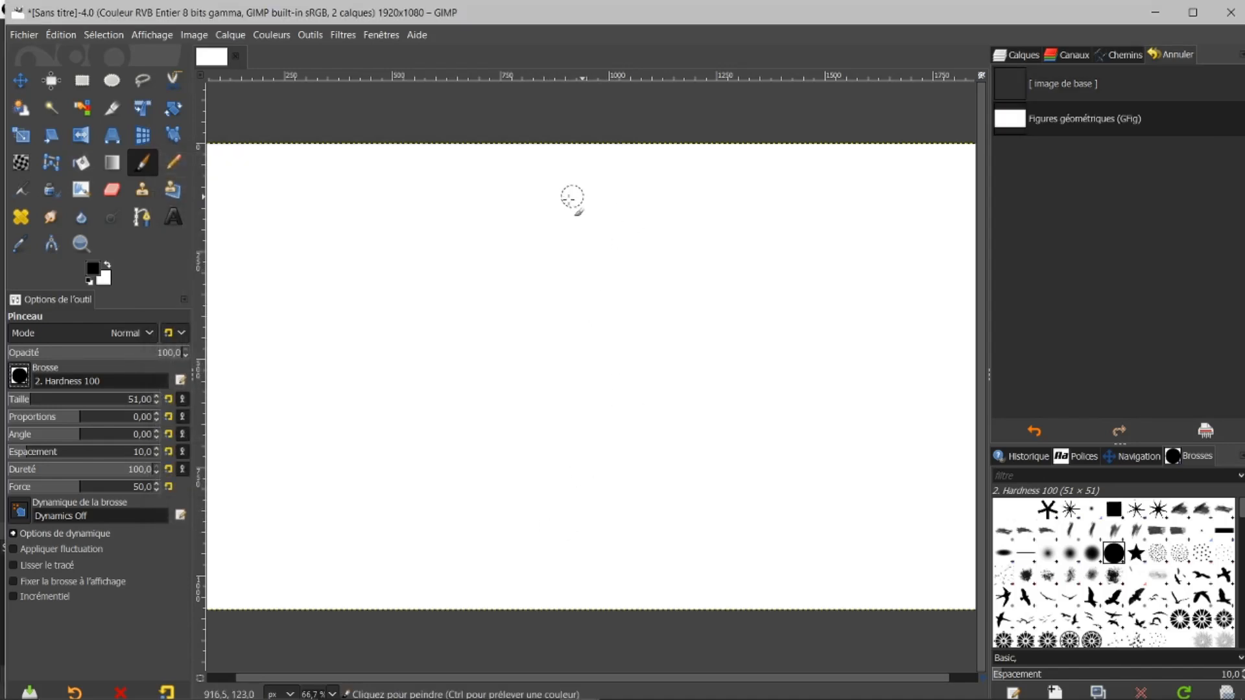
# Try the System interface theme in the preferences.
pyautogui.click(59, 35)
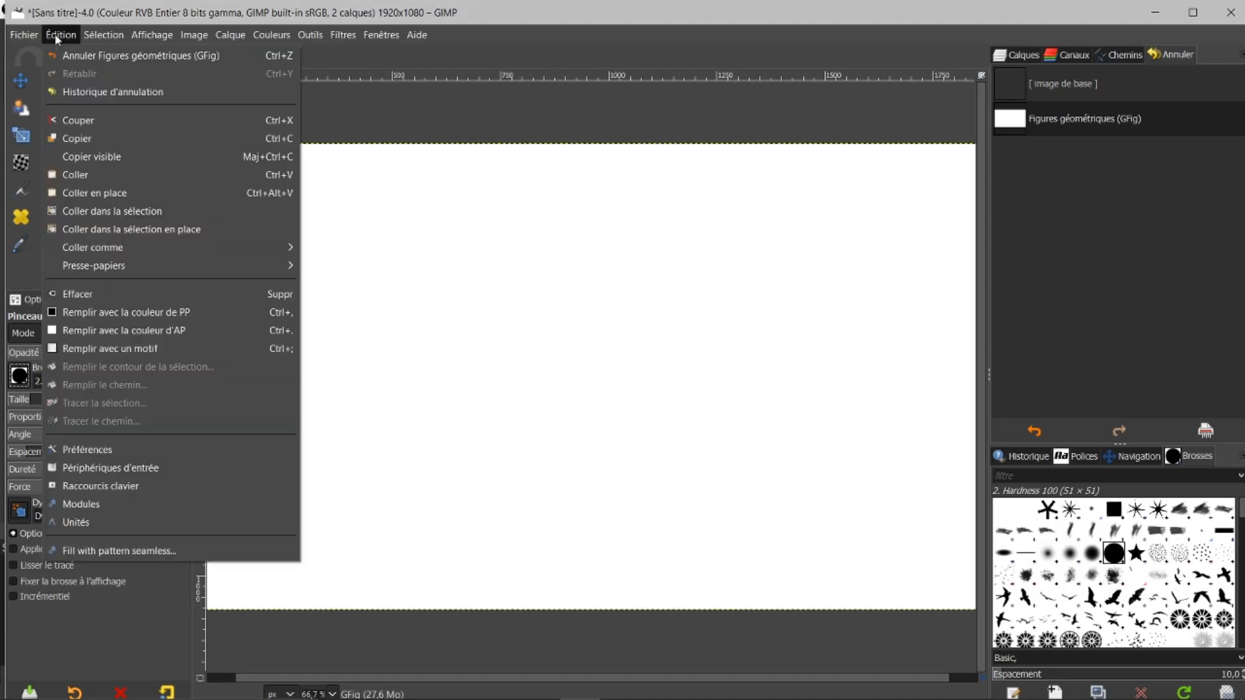
pyautogui.click(65, 449)
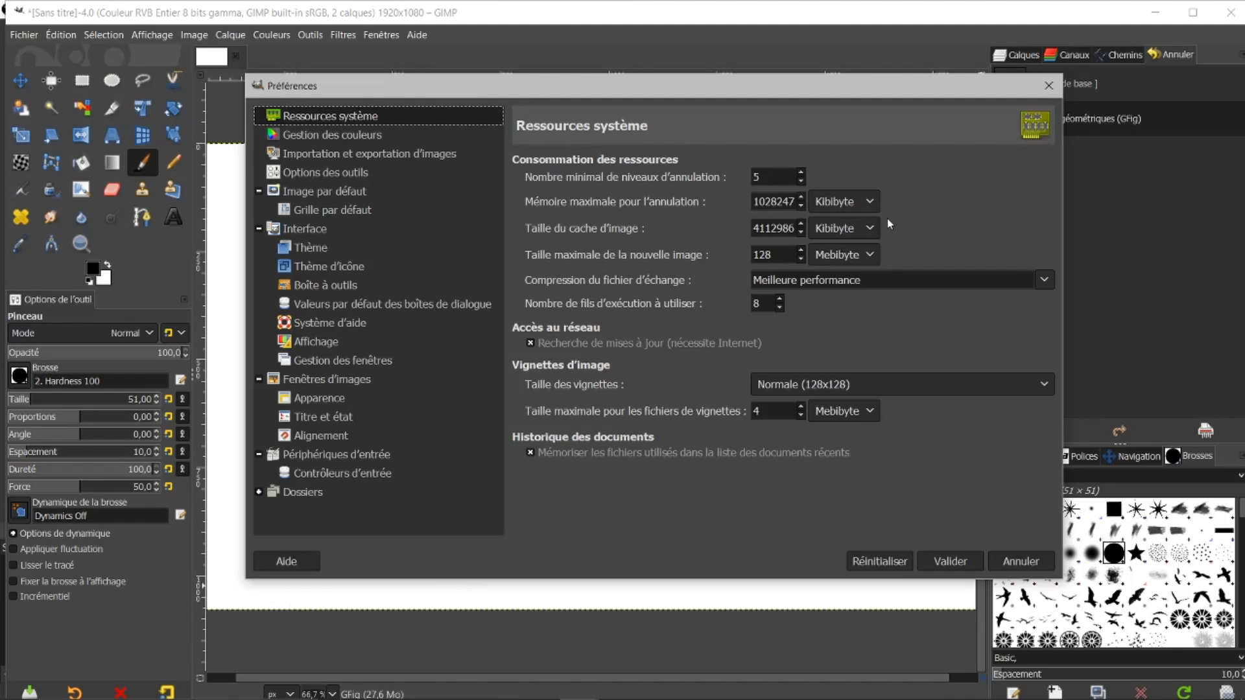
pyautogui.click(312, 254)
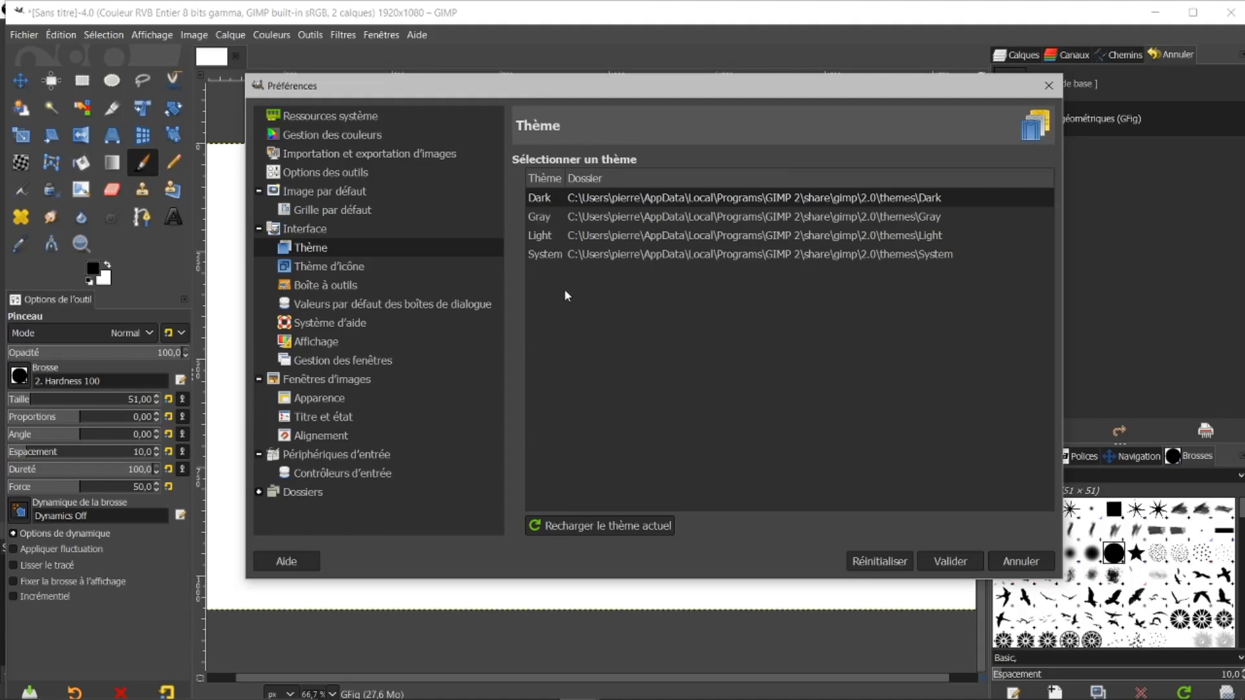
pyautogui.click(596, 255)
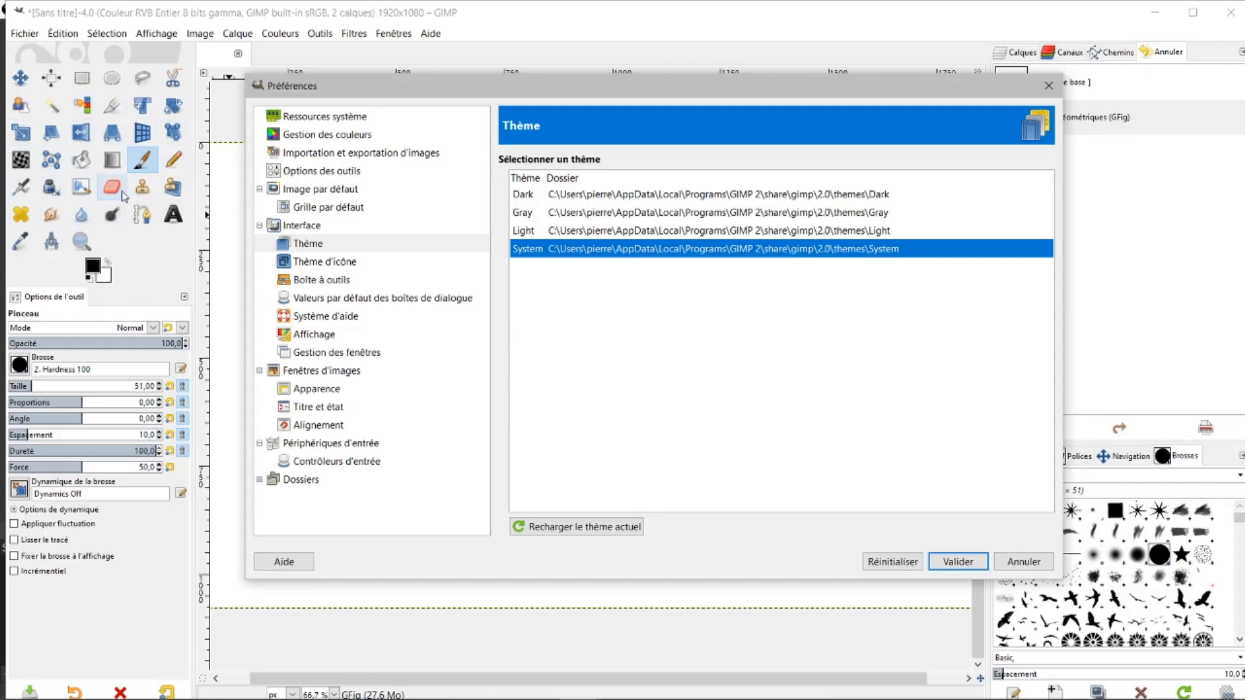
# Try the Symbolic-Inverted-High-Contrast icon theme, switch back to Legacy, and cancel the preferences.
pyautogui.click(329, 264)
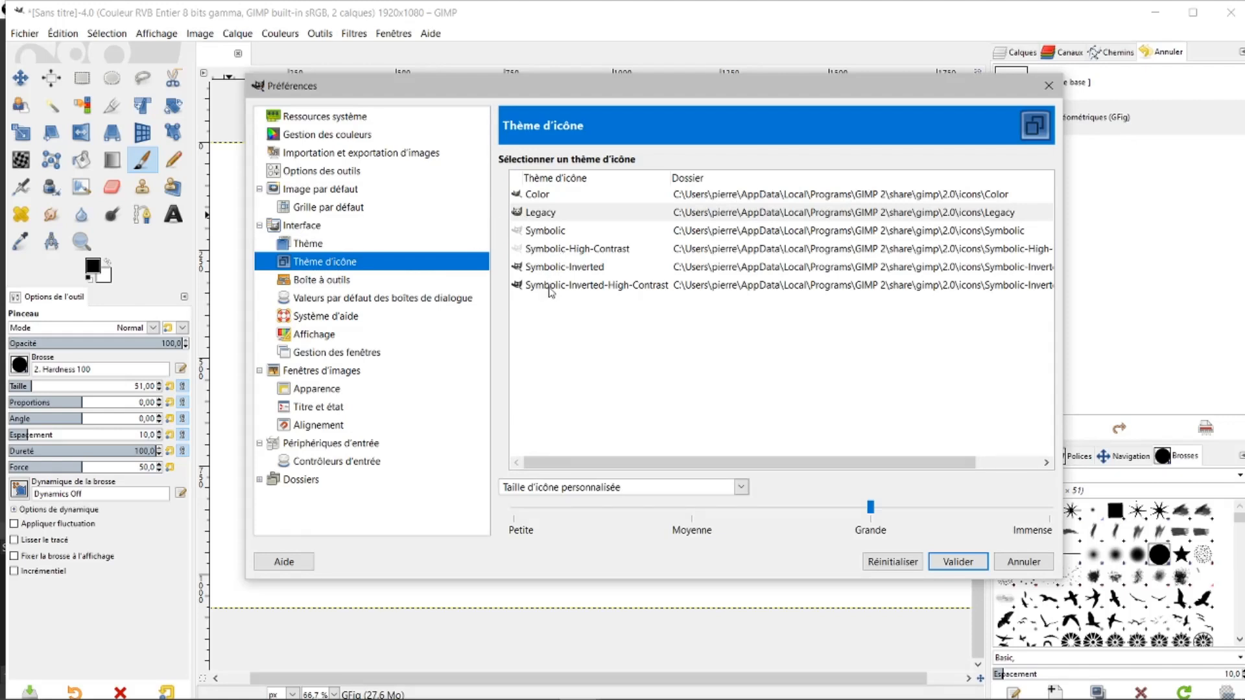
pyautogui.click(550, 286)
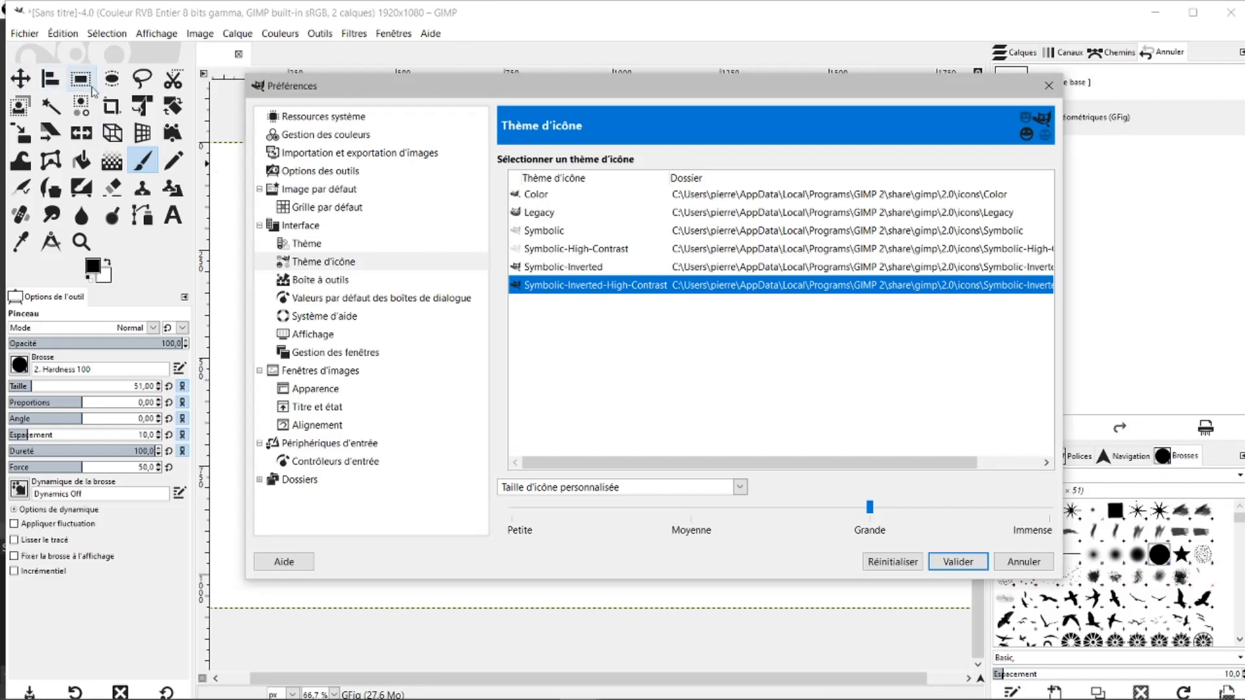
pyautogui.click(562, 219)
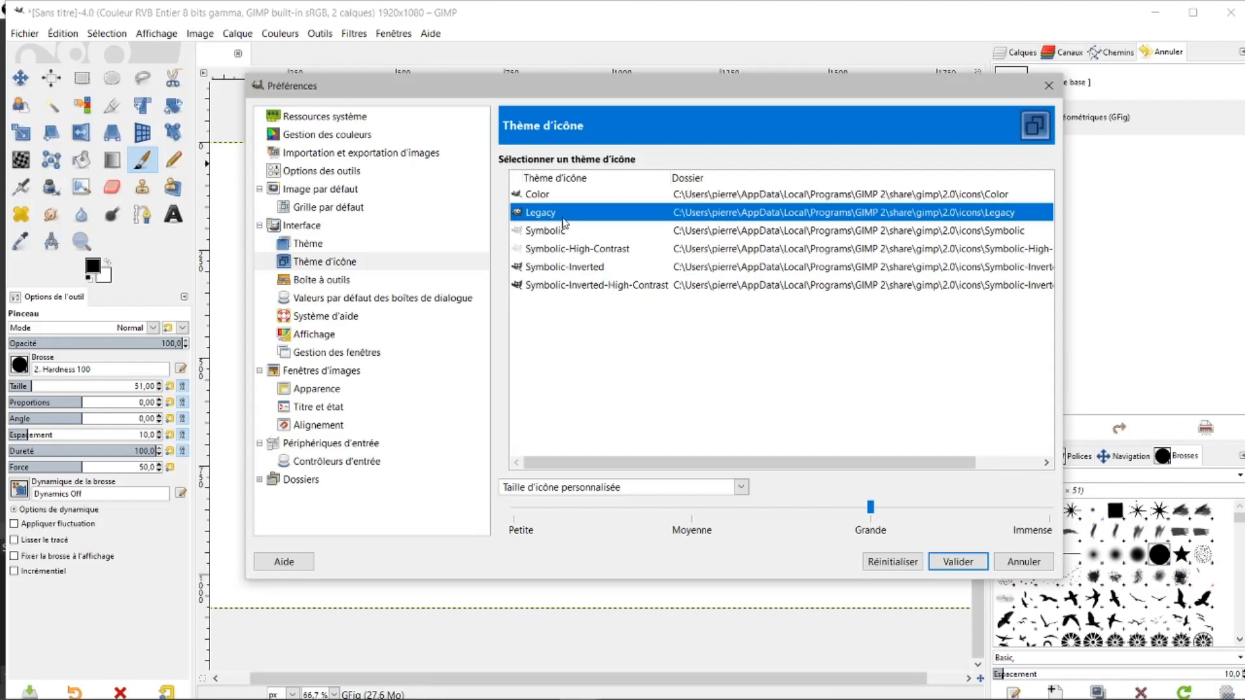
pyautogui.click(308, 245)
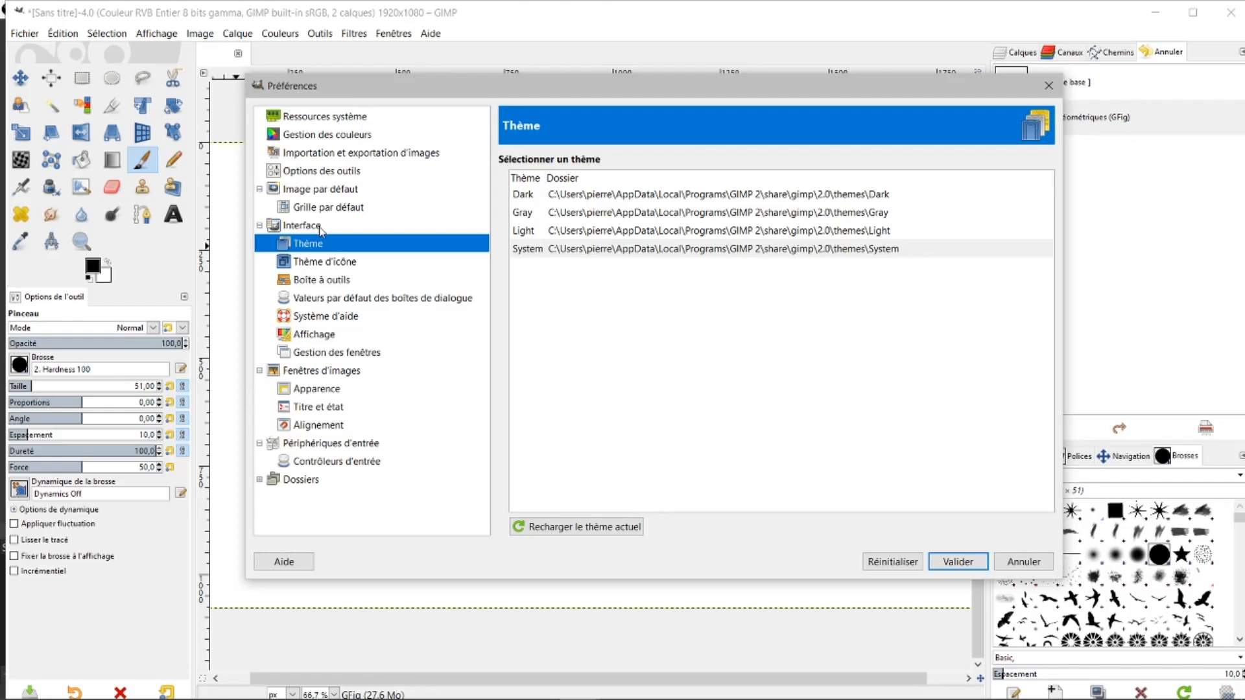
pyautogui.click(305, 225)
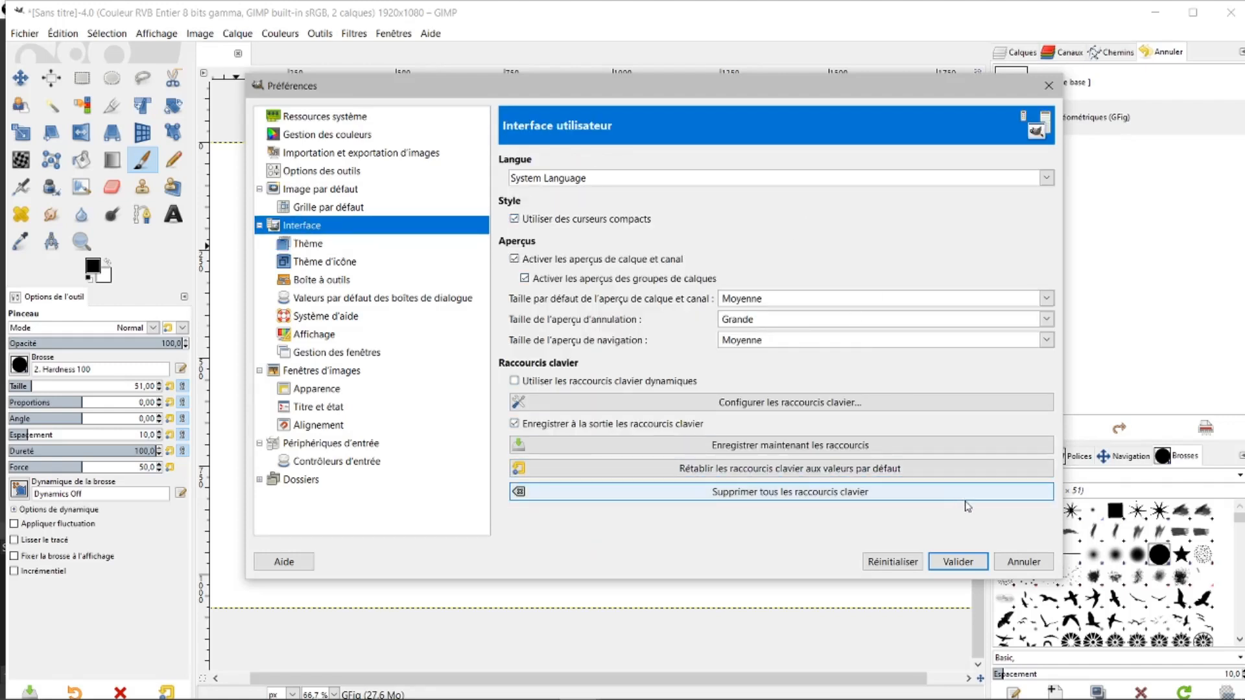
pyautogui.click(1003, 561)
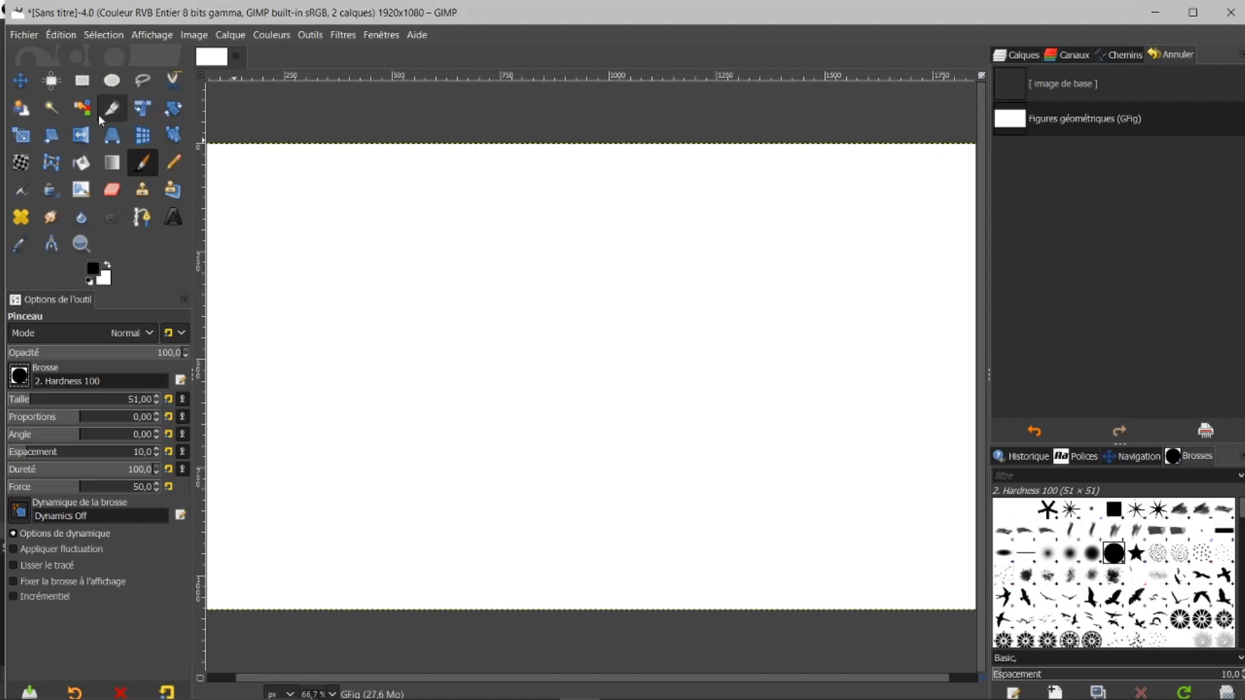
# Set the interface theme to System in the preferences and apply it.
pyautogui.click(61, 36)
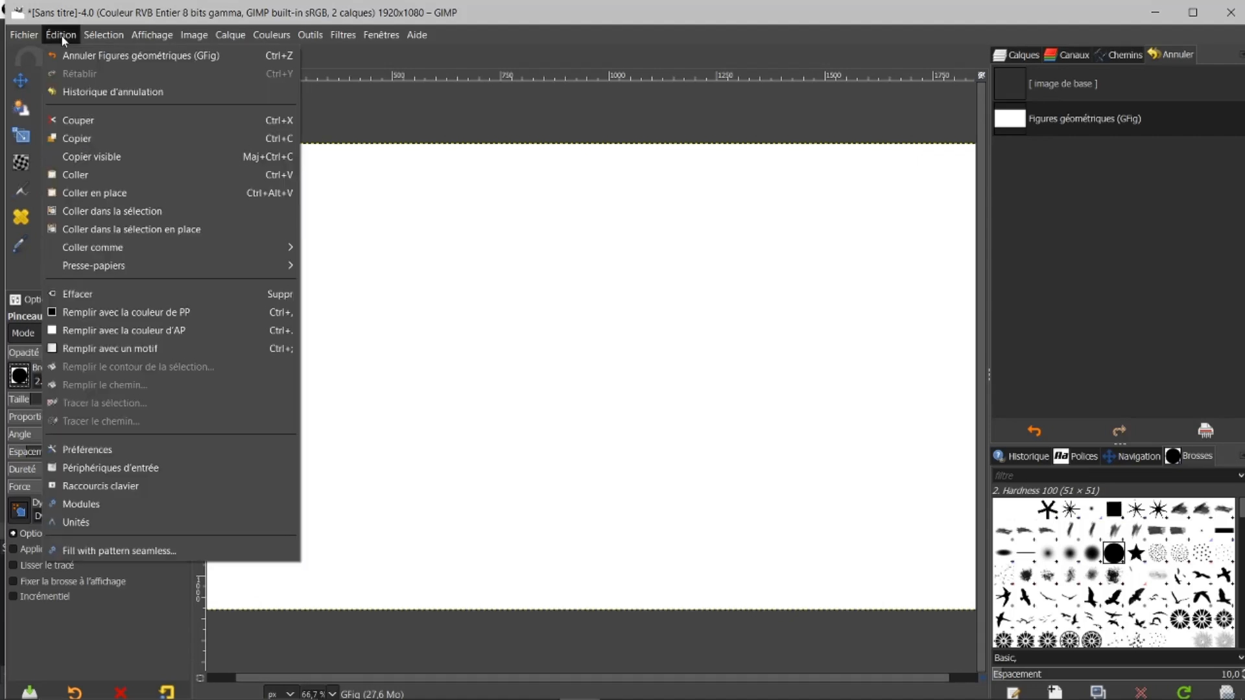
pyautogui.click(81, 450)
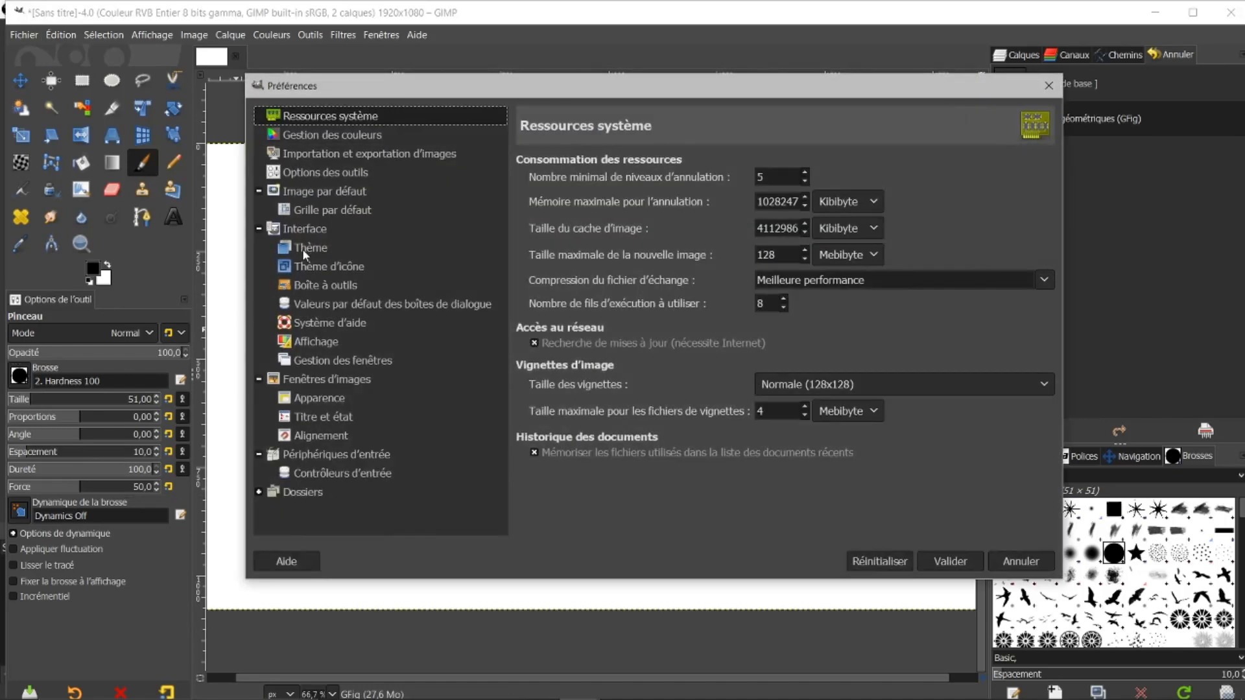
pyautogui.click(304, 252)
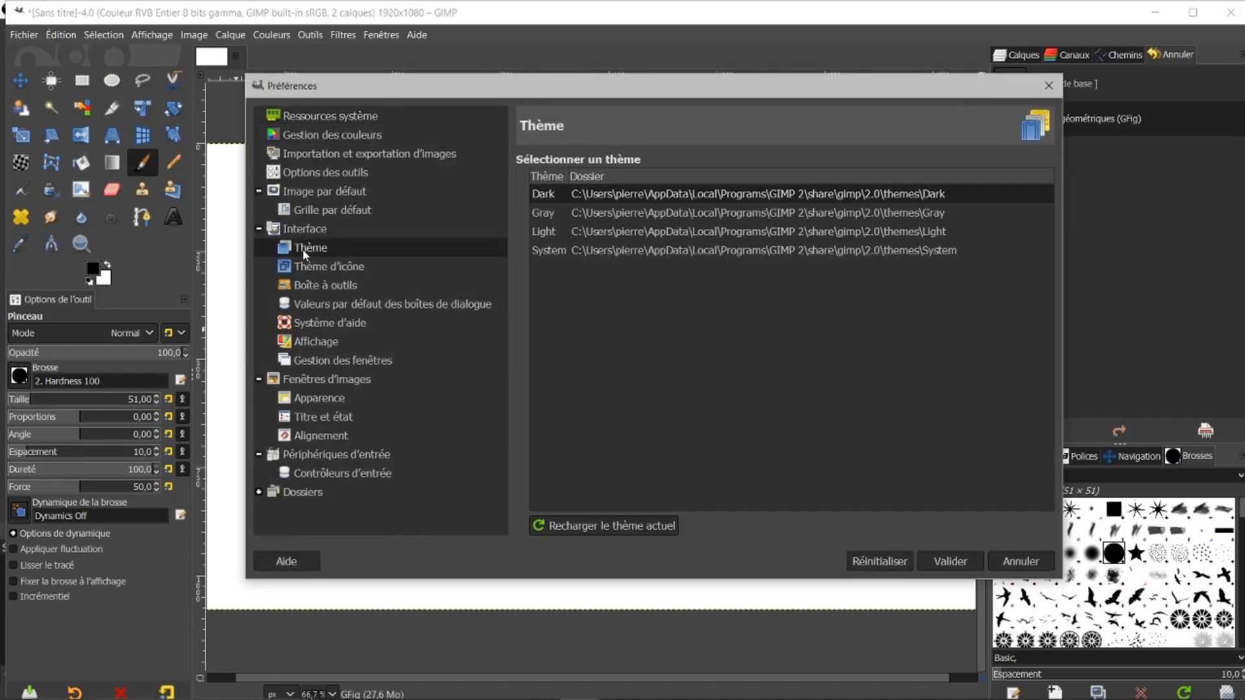
pyautogui.click(623, 252)
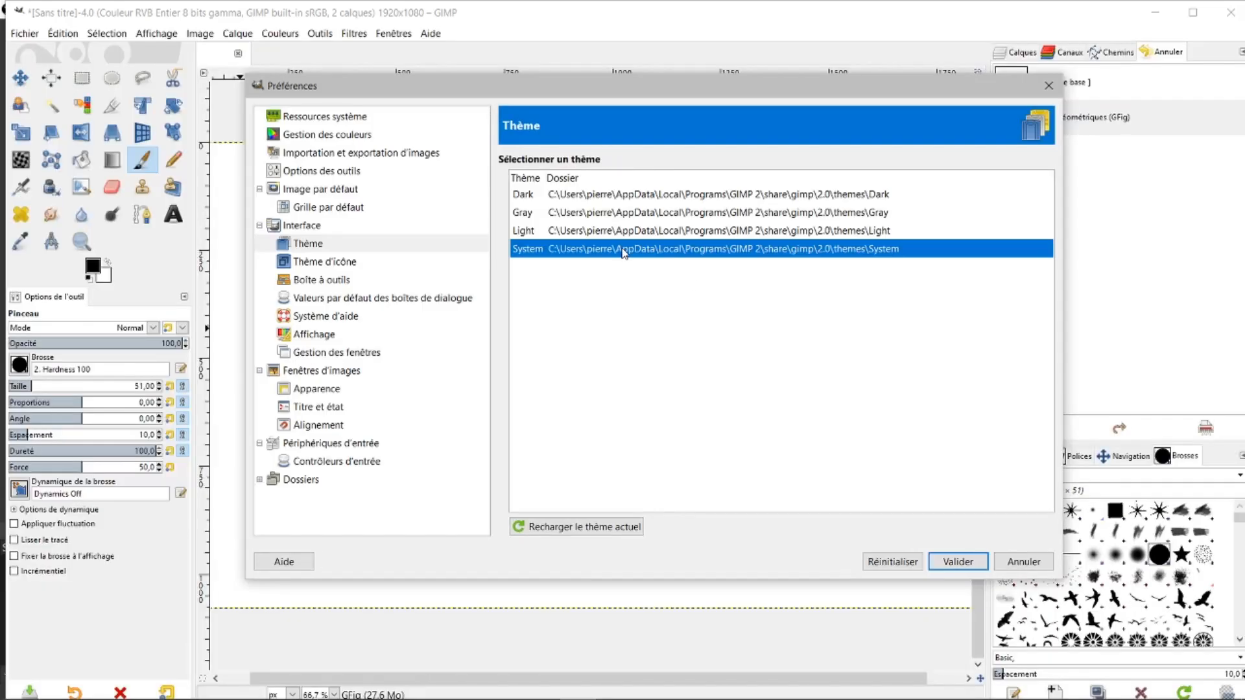
pyautogui.click(965, 563)
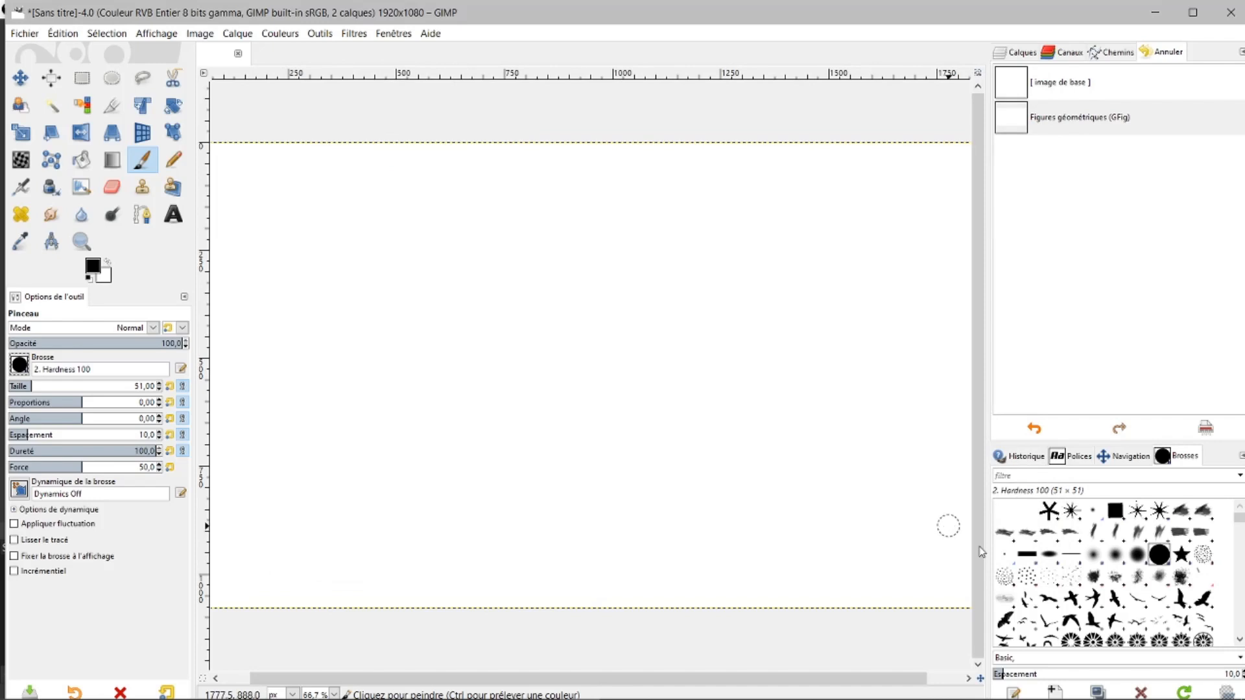
# Reopen the Figures géométriques (GFig) filter with its dialog and draw a short diagonal line sloping down to the right.
pyautogui.click(344, 32)
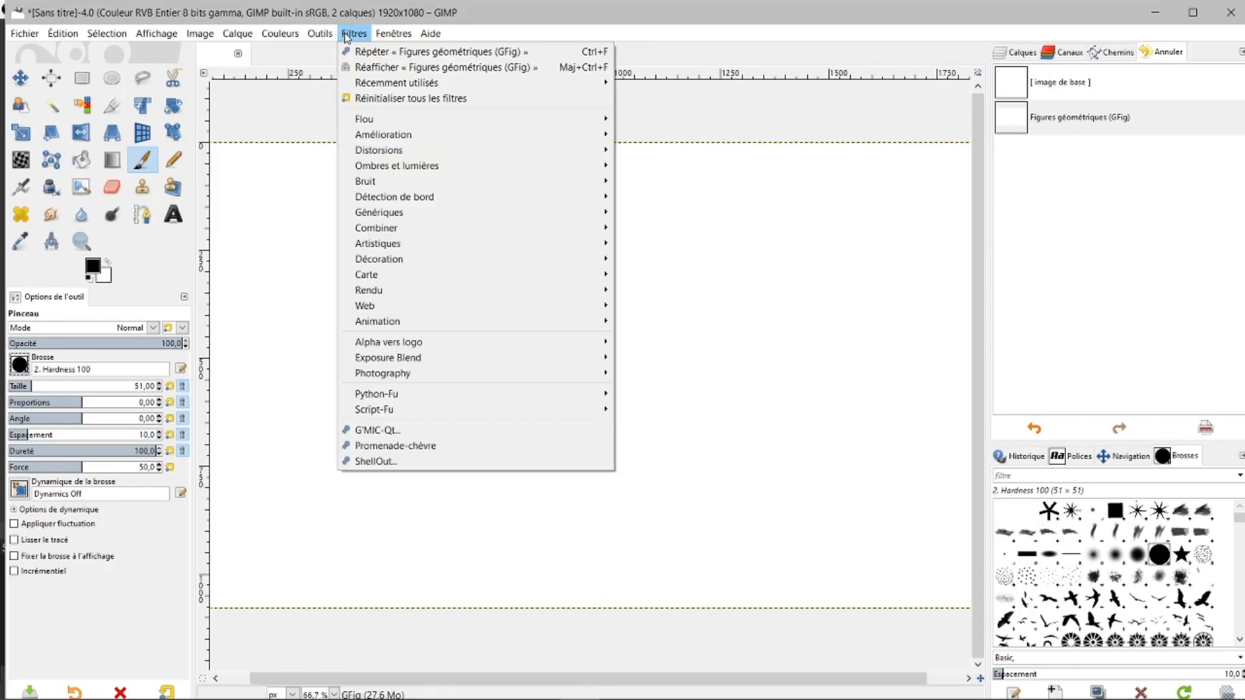
pyautogui.click(366, 68)
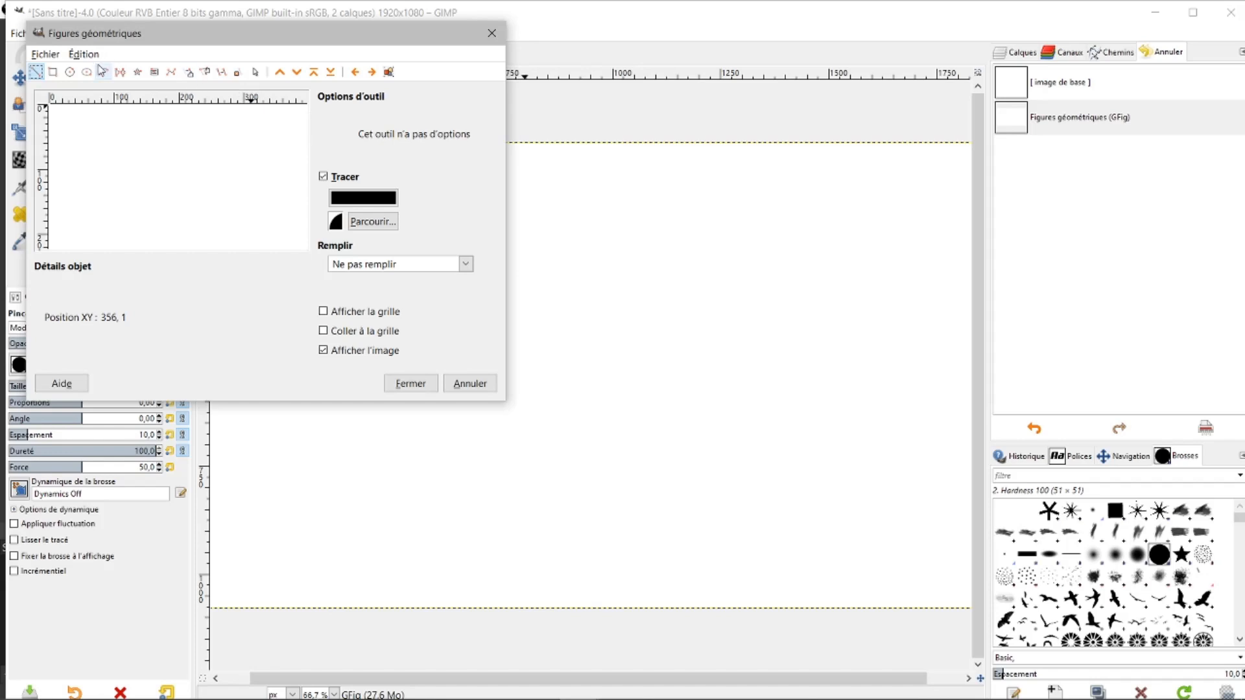
pyautogui.click(36, 72)
pyautogui.click(112, 149)
pyautogui.moveTo(175, 184); pyautogui.dragTo(235, 214)
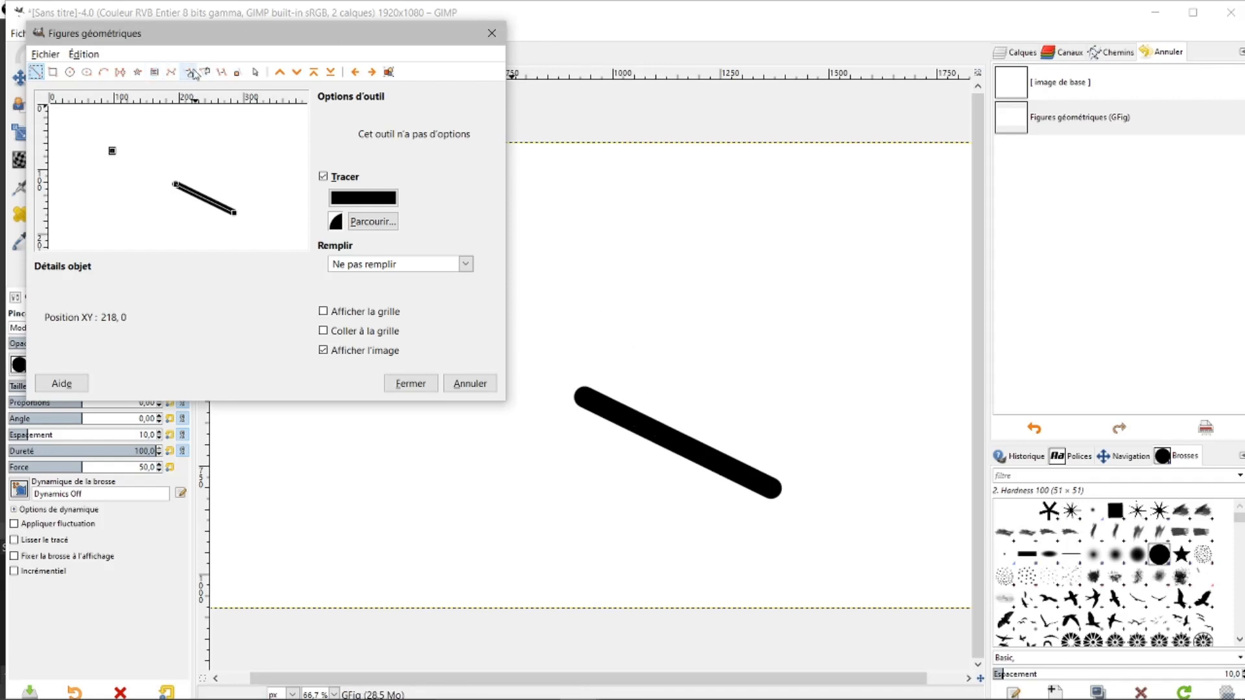
# Delete the stray point and the diagonal line from the GFig drawing.
pyautogui.click(238, 75)
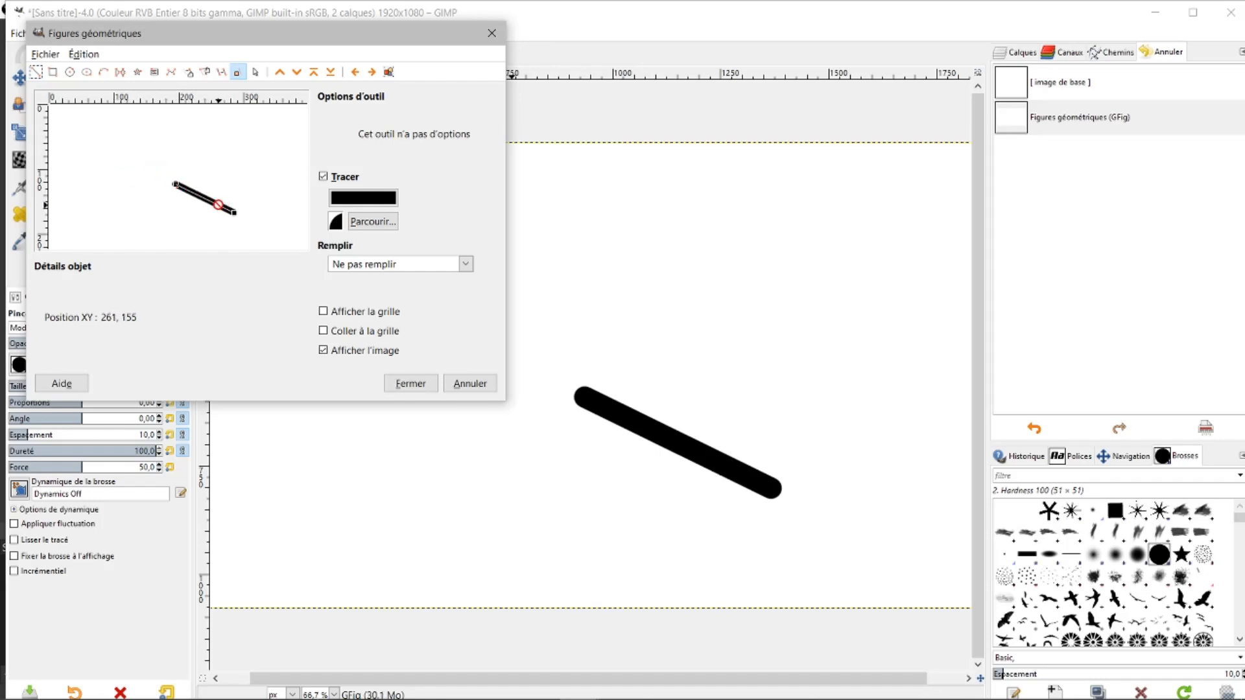
pyautogui.click(233, 212)
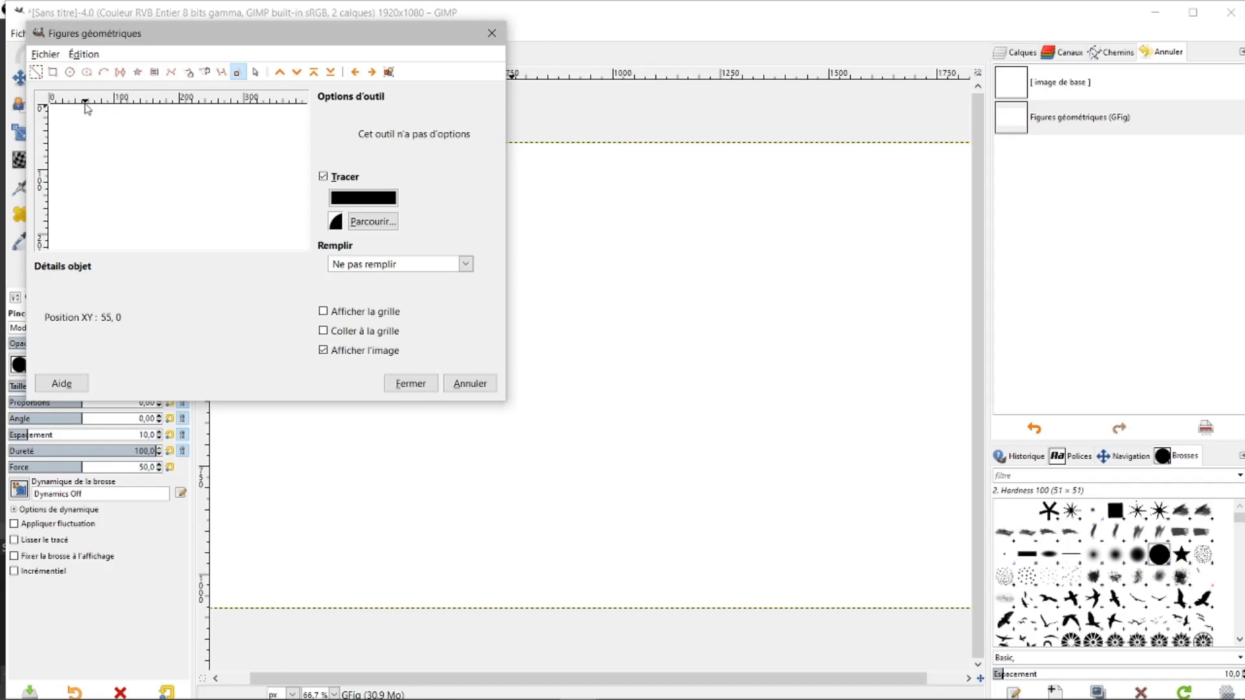
# Draw a tall rectangle in the left part of the GFig preview and copy it twice to its right in a row.
pyautogui.click(53, 72)
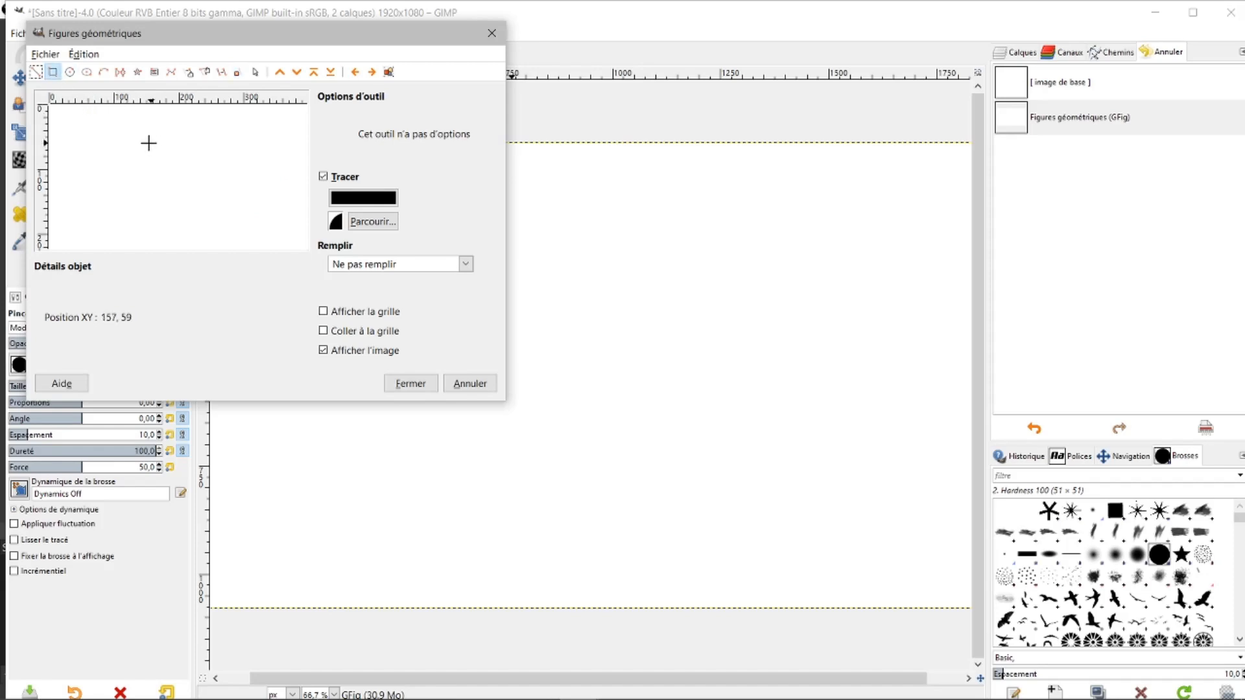
pyautogui.moveTo(100, 141)
pyautogui.mouseDown()
pyautogui.moveTo(101, 198)
pyautogui.moveTo(137, 206)
pyautogui.mouseUp()
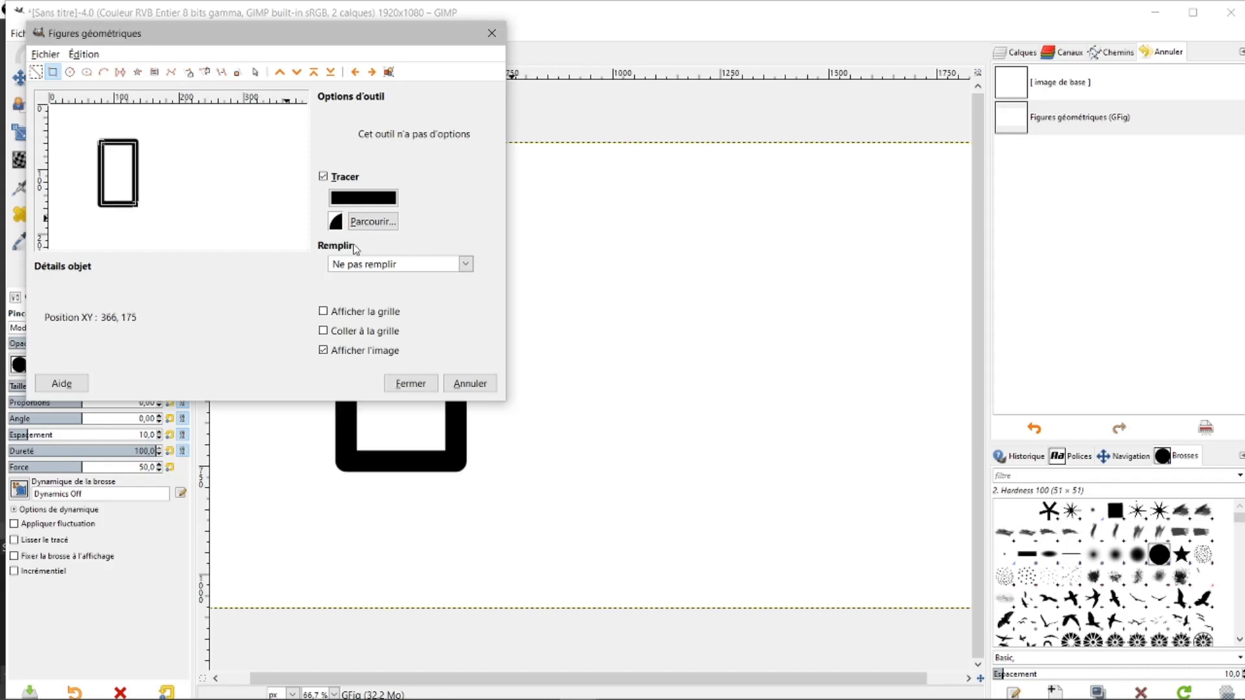
pyautogui.click(224, 73)
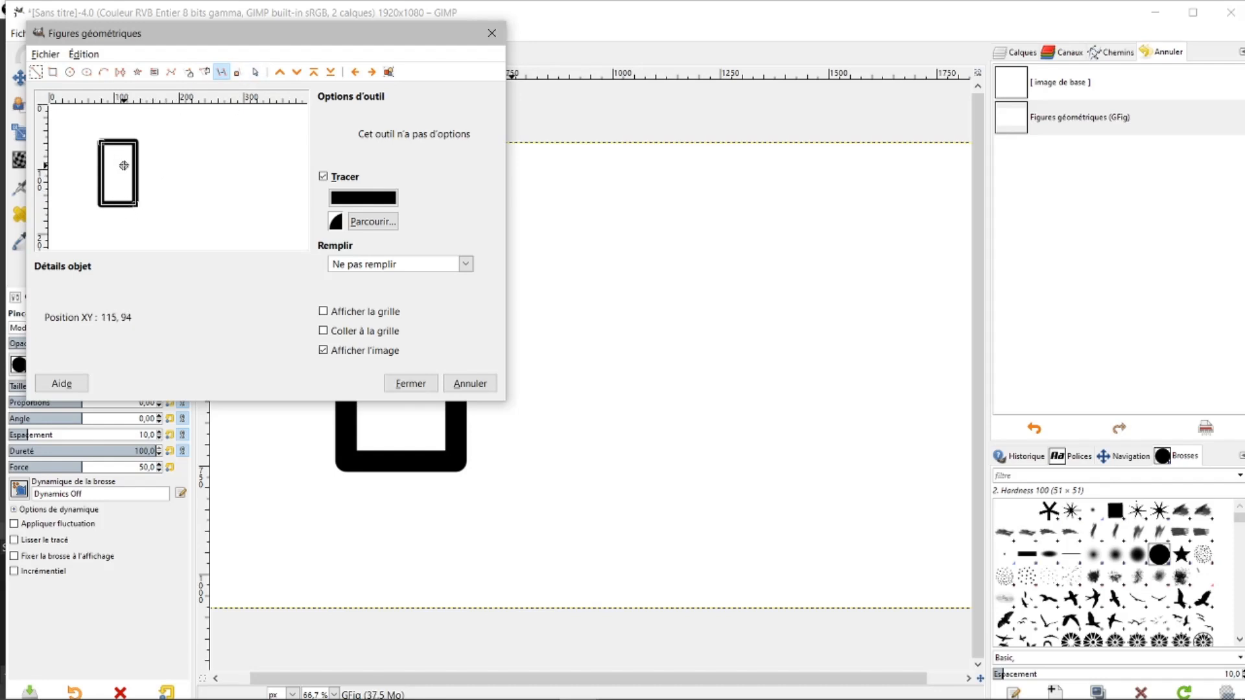
pyautogui.moveTo(100, 142); pyautogui.dragTo(222, 140)
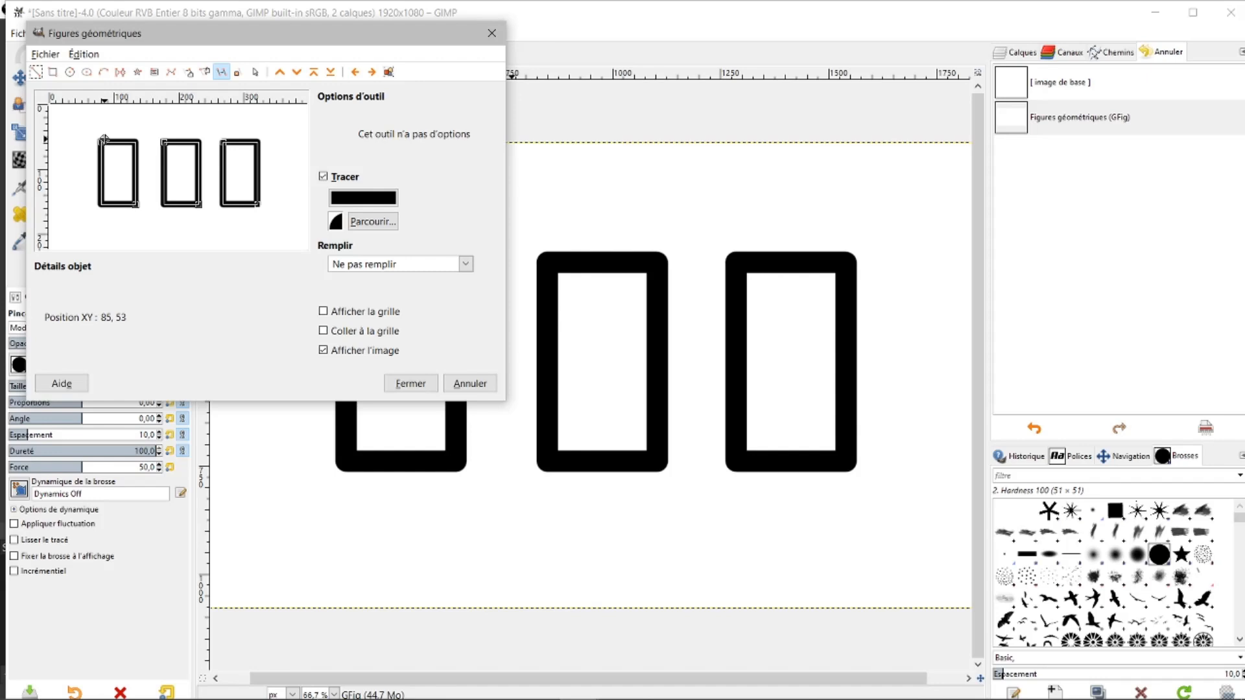
# Delete all three rectangles from the GFig drawing.
pyautogui.click(237, 72)
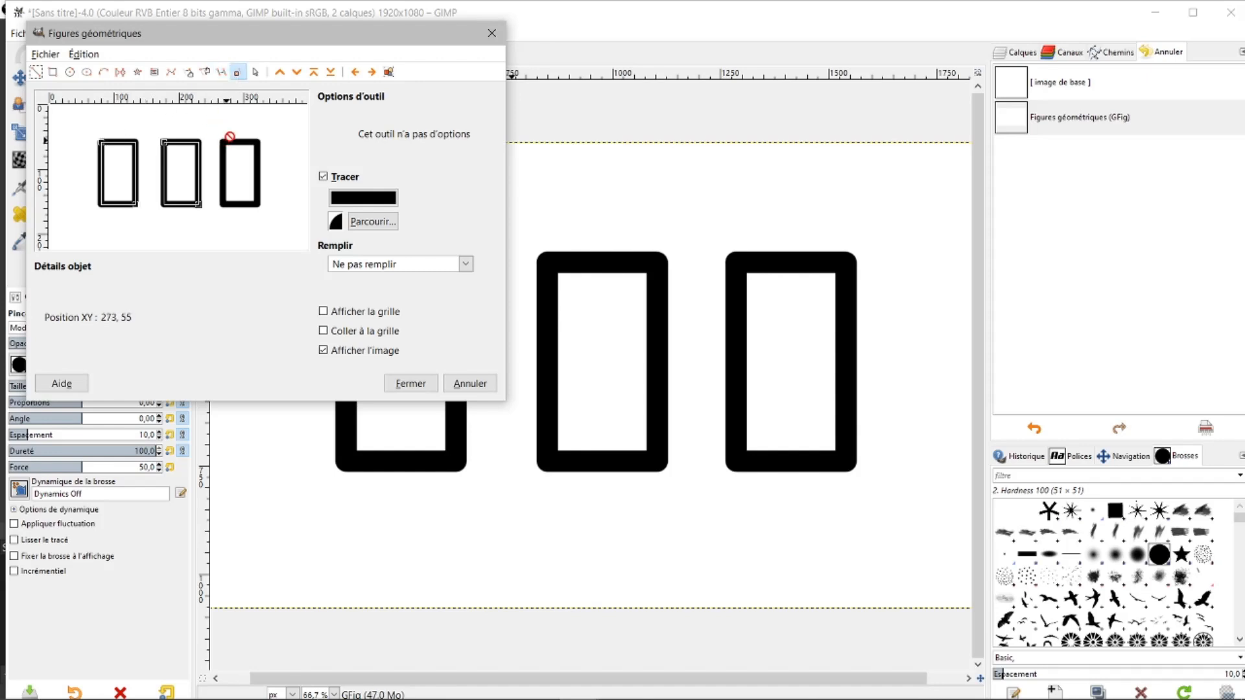
pyautogui.click(222, 141)
pyautogui.click(168, 149)
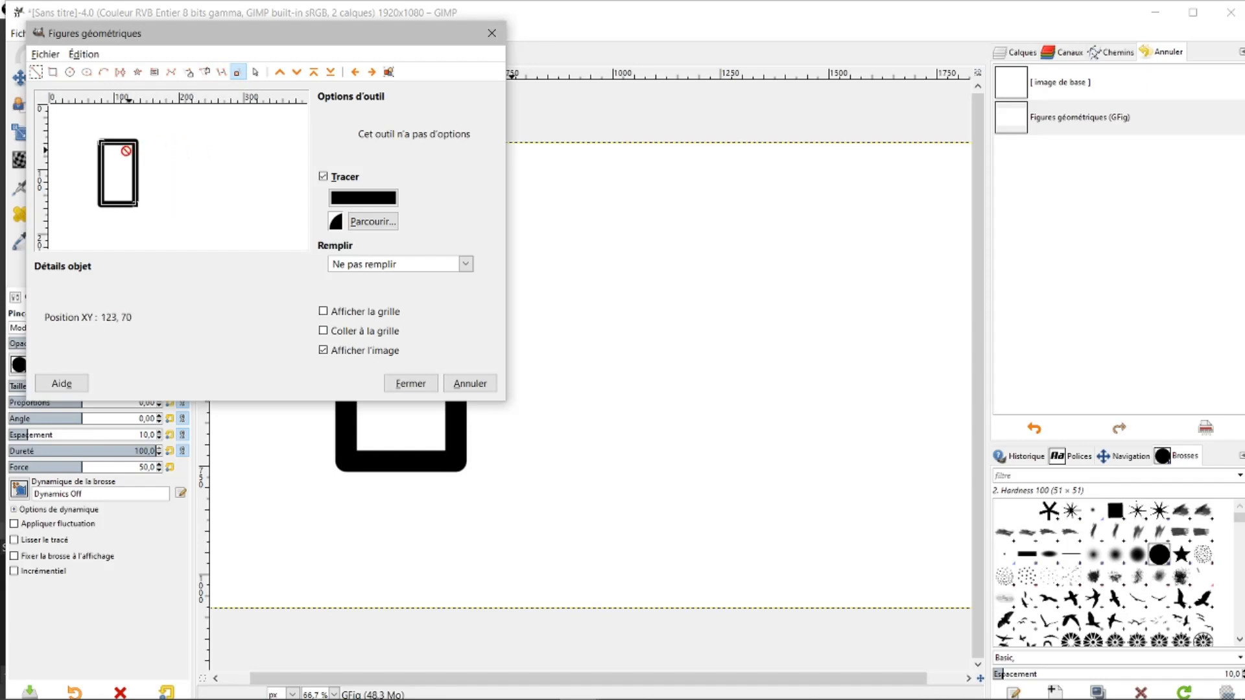
pyautogui.click(103, 143)
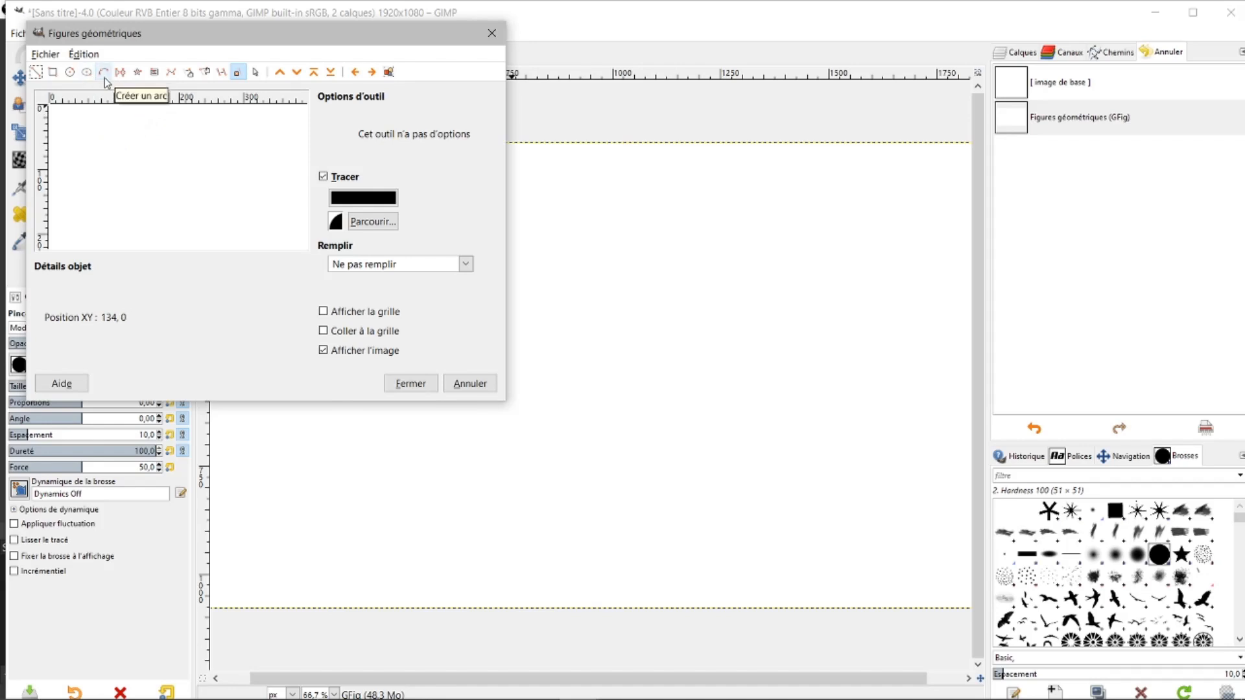
# Draw an upright star with 3 sides in the middle of the GFig preview.
pyautogui.click(138, 73)
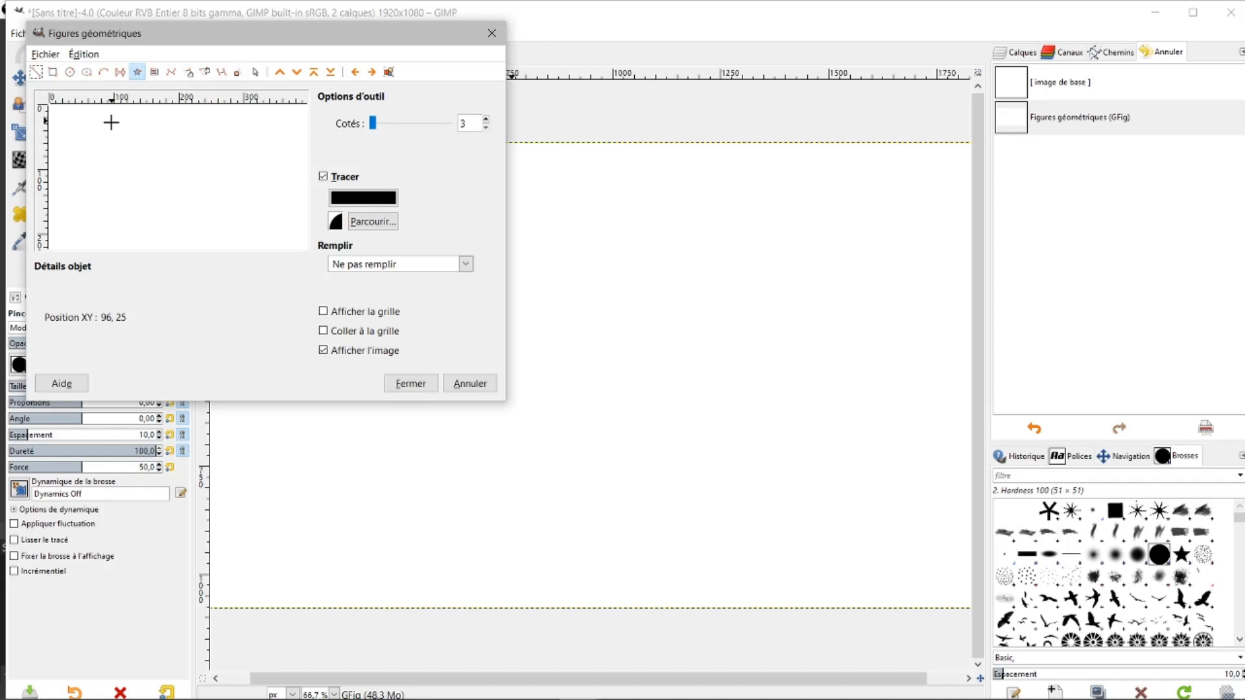
pyautogui.moveTo(165, 182)
pyautogui.mouseDown()
pyautogui.moveTo(204, 201)
pyautogui.moveTo(219, 192)
pyautogui.moveTo(173, 128)
pyautogui.moveTo(200, 138)
pyautogui.moveTo(197, 163)
pyautogui.moveTo(144, 122)
pyautogui.moveTo(208, 125)
pyautogui.moveTo(165, 118)
pyautogui.mouseUp()
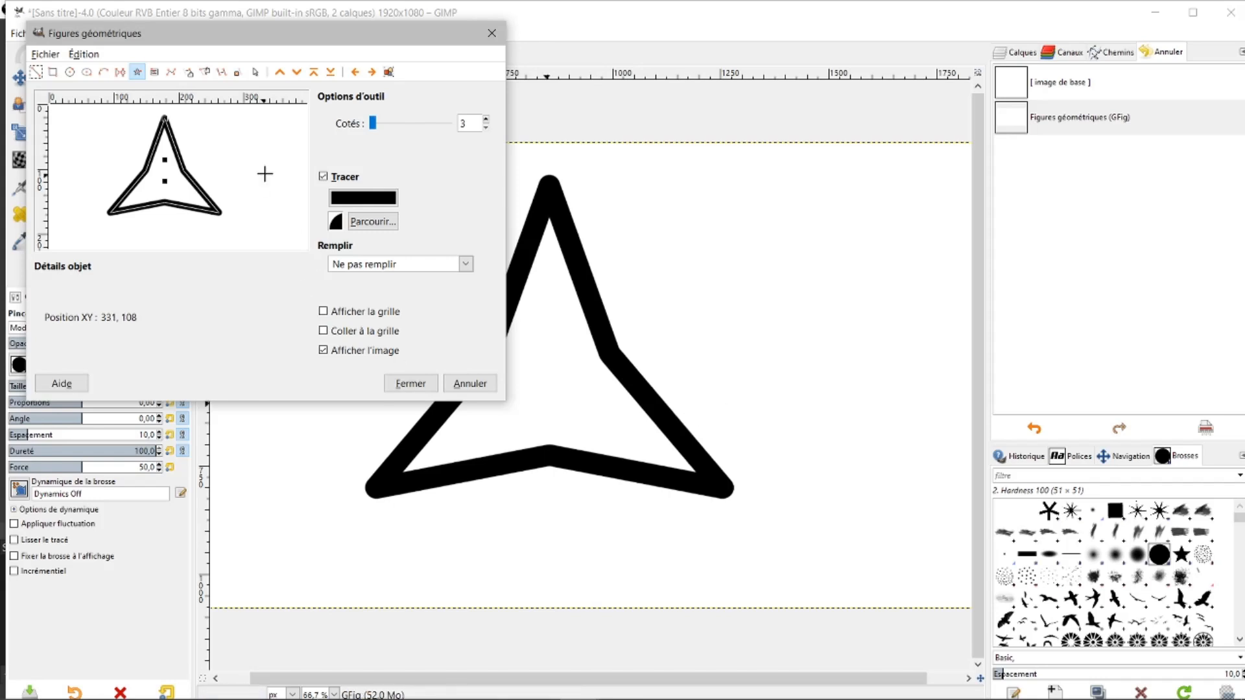
# Set the star's number of sides (Cotés) to 6 and delete the three-pointed star.
pyautogui.click(485, 120)
pyautogui.click(238, 72)
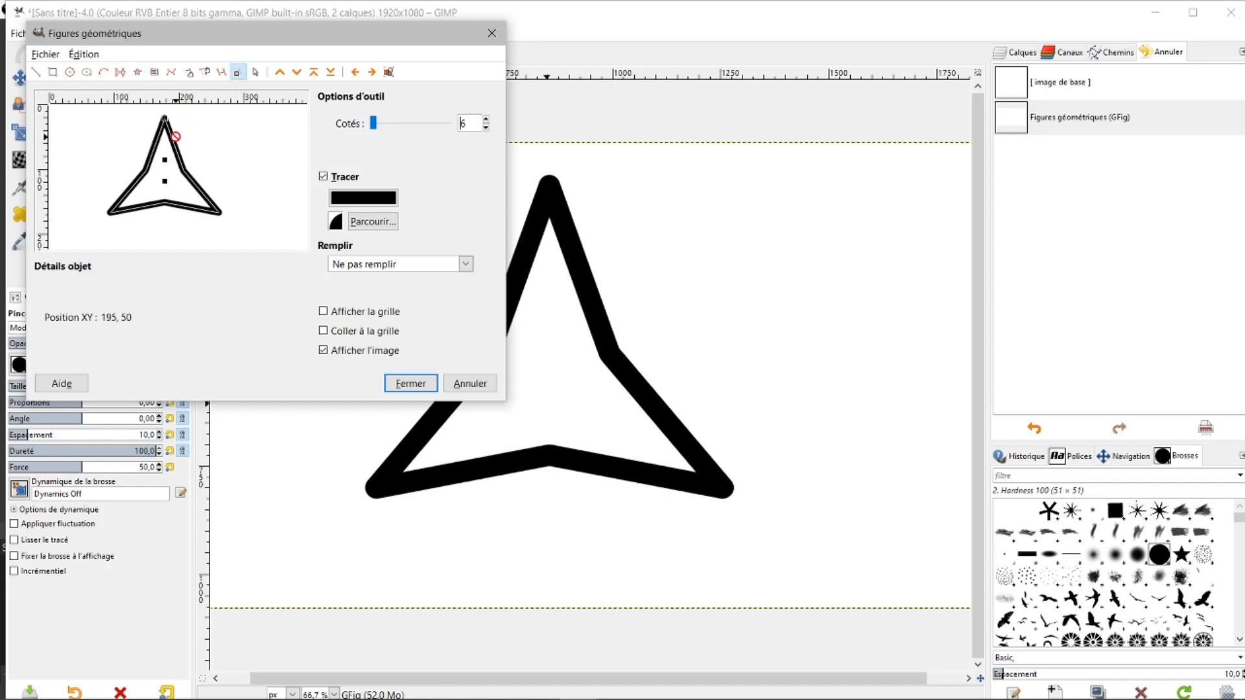
pyautogui.click(170, 159)
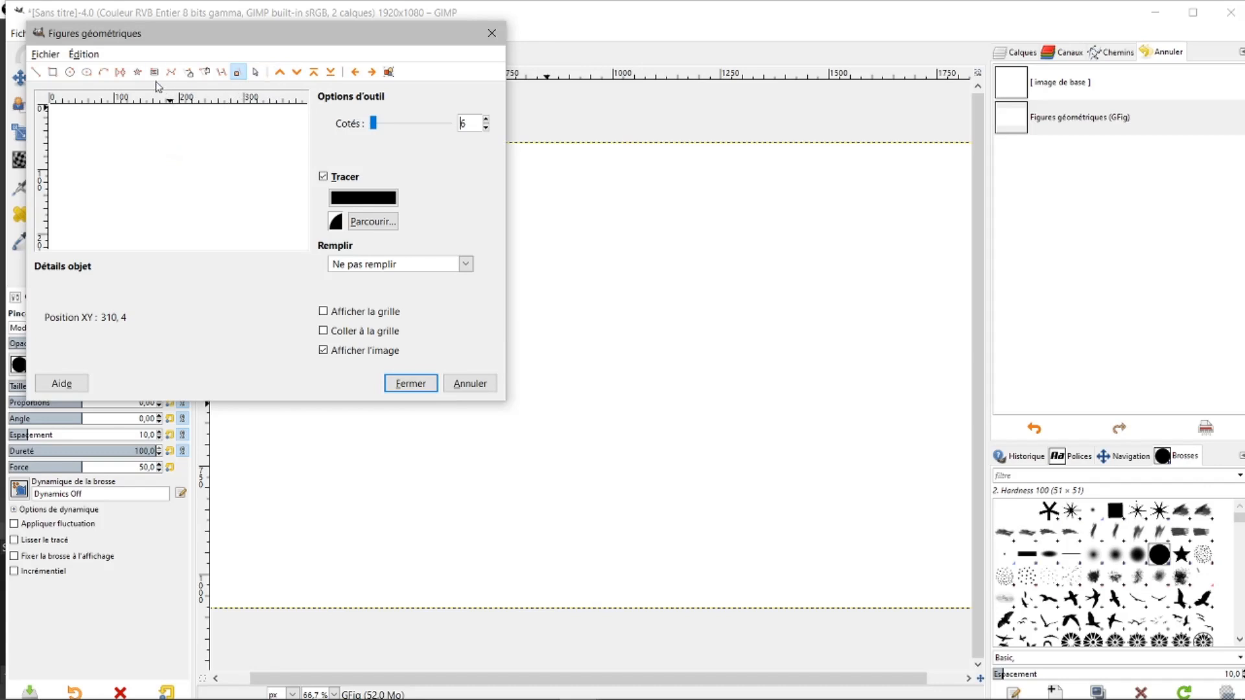
# Draw an upright six-sided star in the middle of the GFig preview.
pyautogui.click(137, 72)
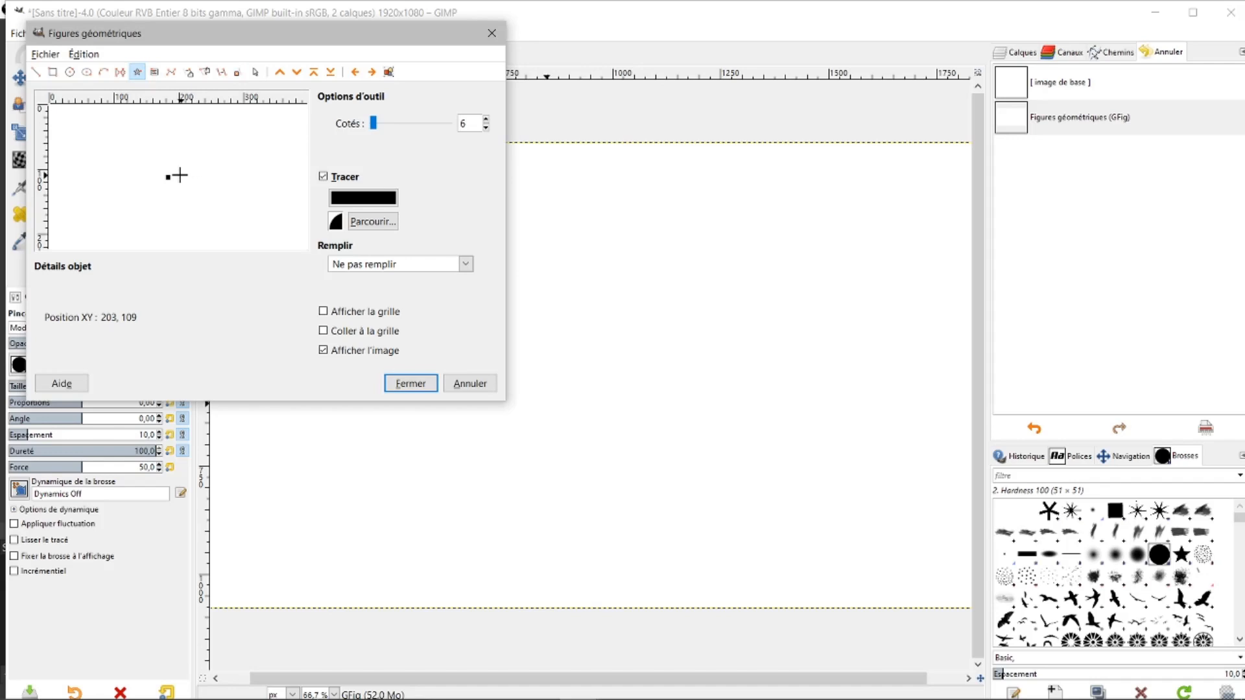
pyautogui.moveTo(168, 177); pyautogui.dragTo(169, 110)
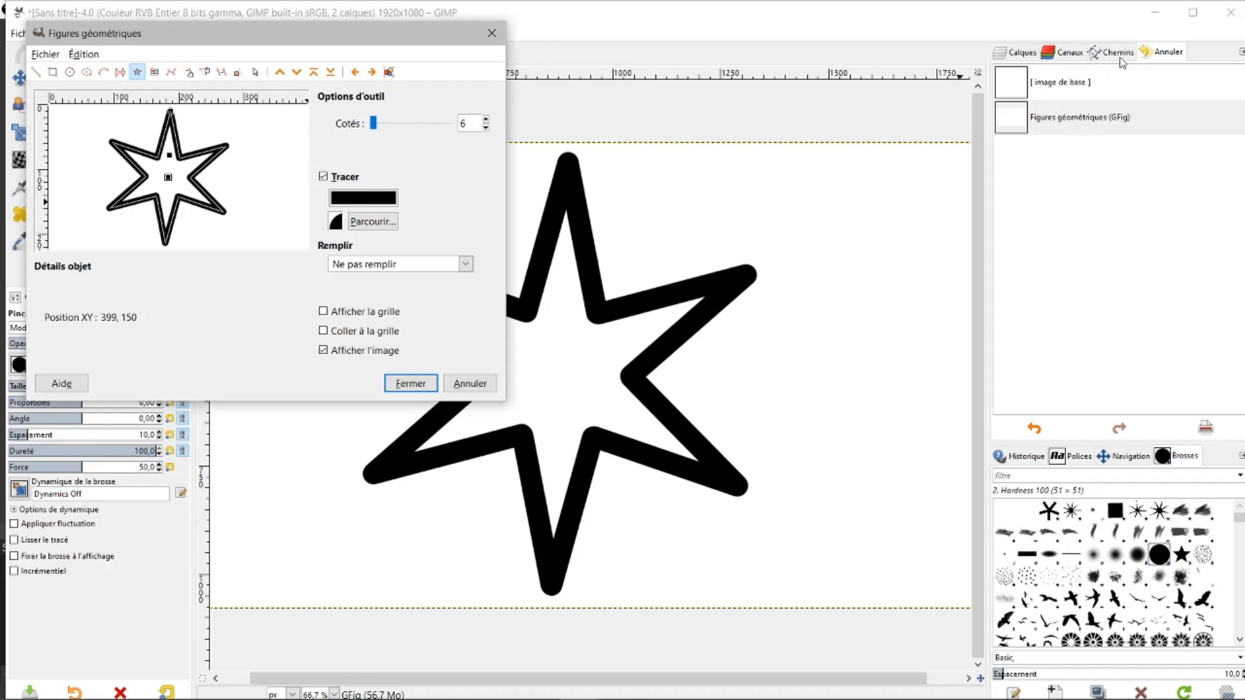
# Try the 39_Bristle_Brush_01 and Acrylic 01 brushes on the star's stroke, then restore 2. Hardness 100.
pyautogui.click(362, 222)
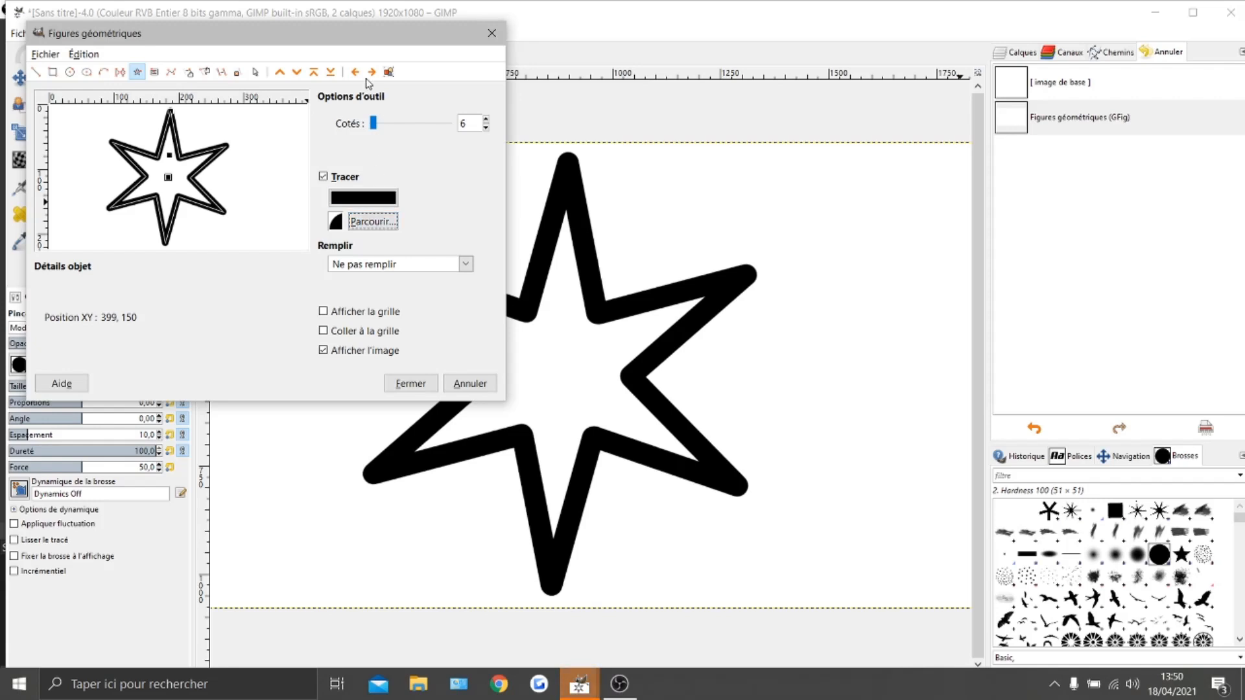
pyautogui.moveTo(347, 44); pyautogui.dragTo(593, 101)
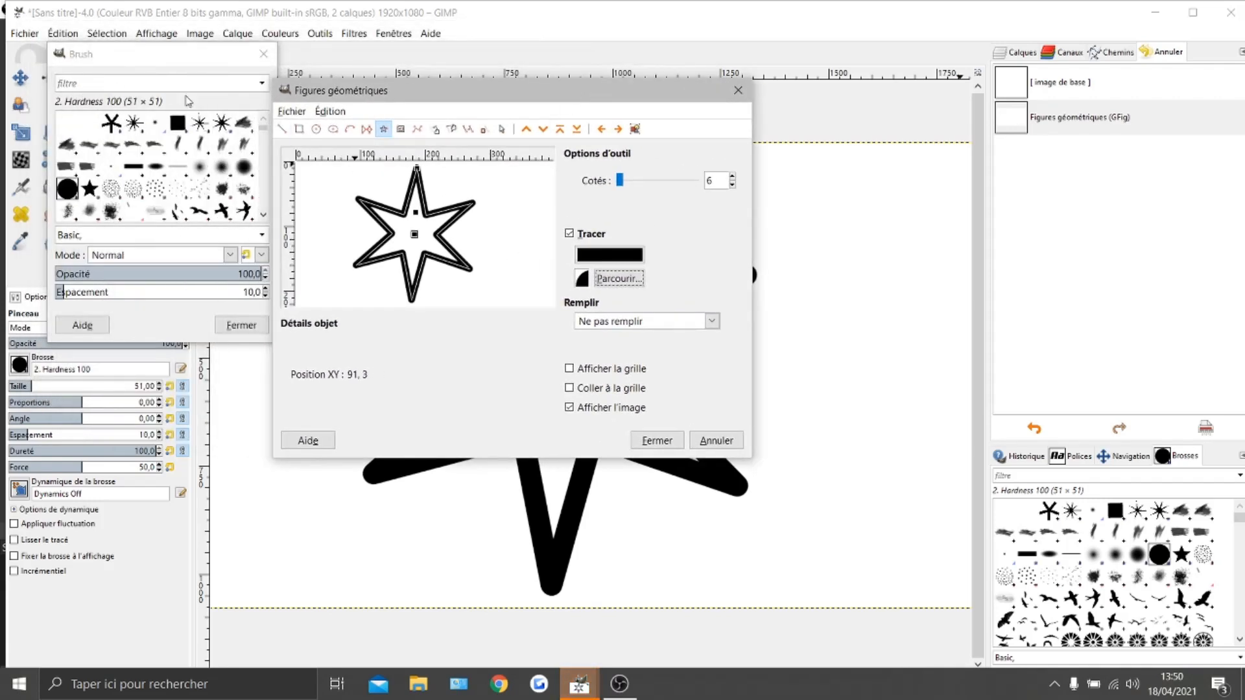
pyautogui.moveTo(413, 91)
pyautogui.mouseDown()
pyautogui.moveTo(653, 168)
pyautogui.moveTo(757, 138)
pyautogui.moveTo(791, 94)
pyautogui.mouseUp()
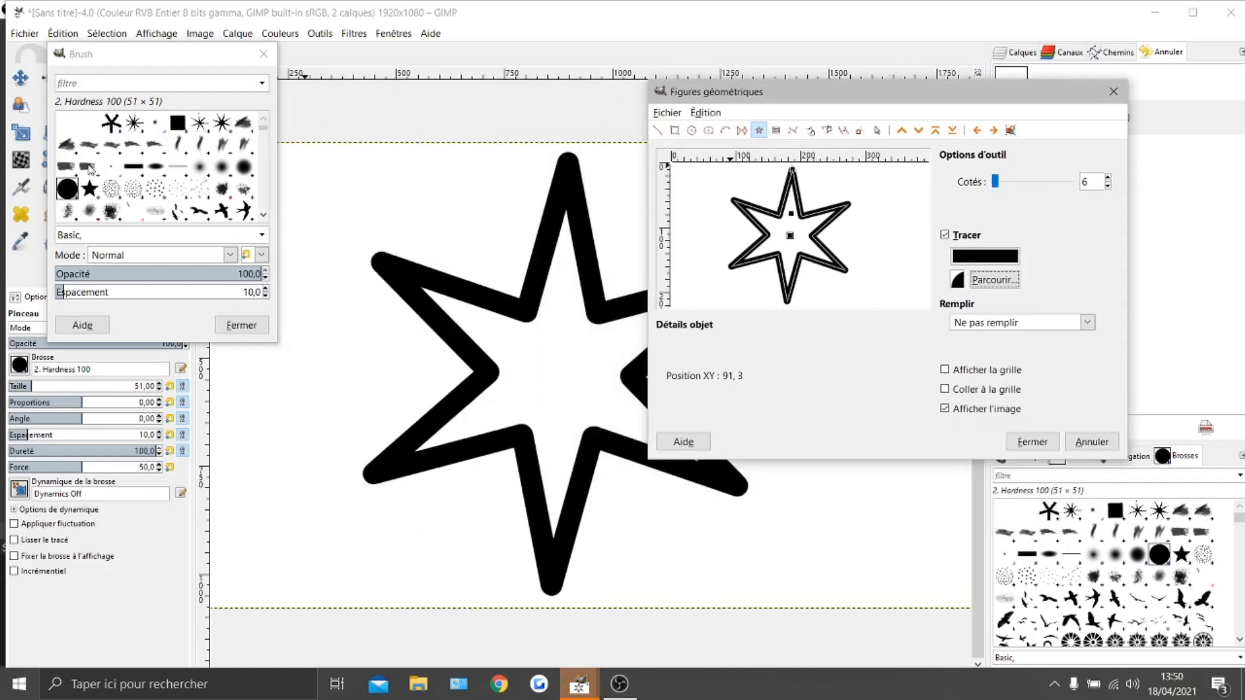
pyautogui.click(112, 193)
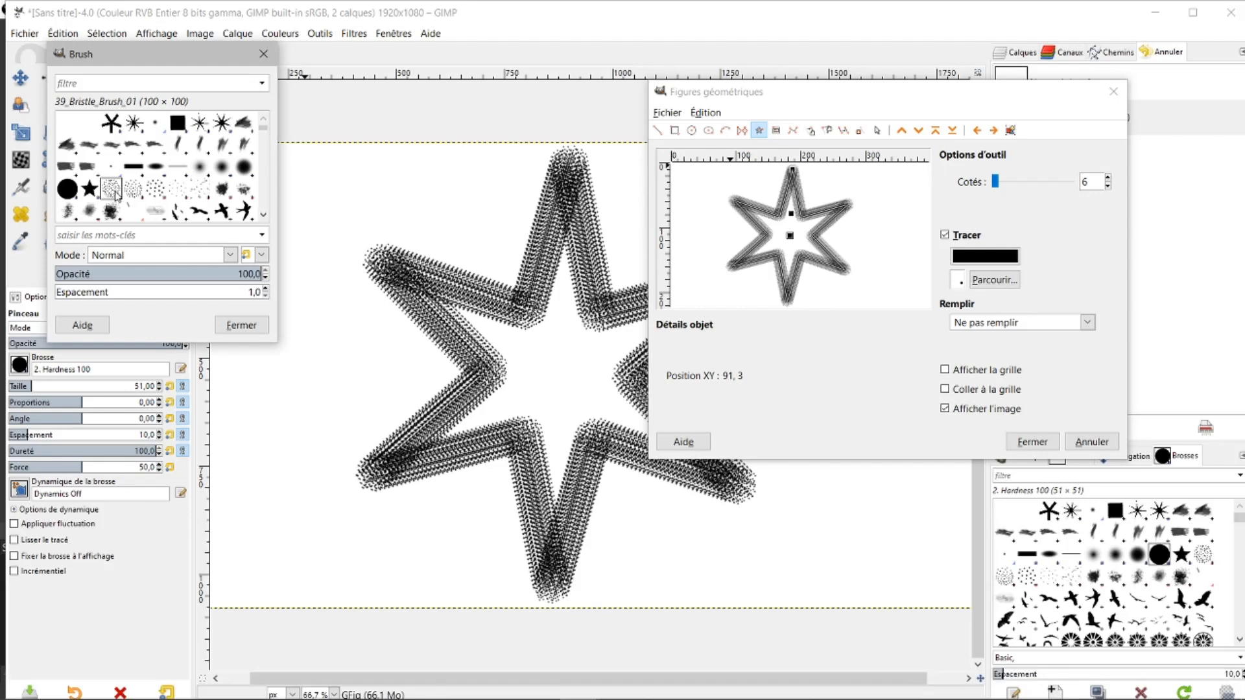
pyautogui.click(222, 189)
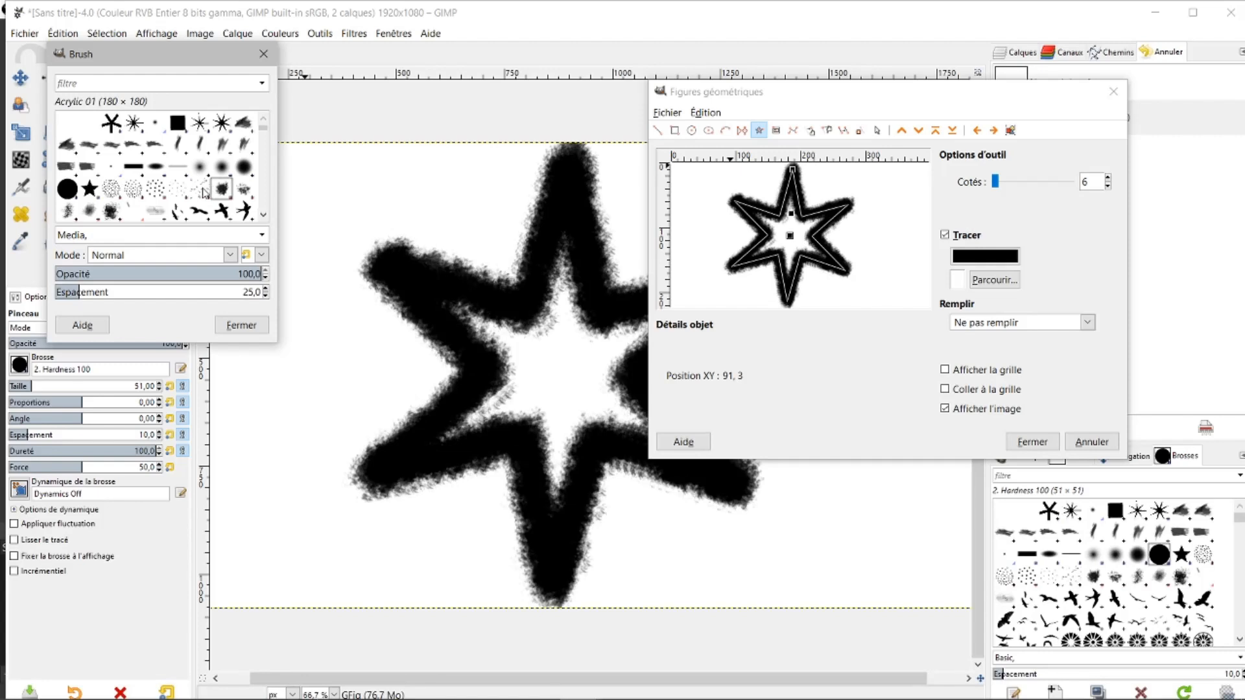
pyautogui.click(68, 188)
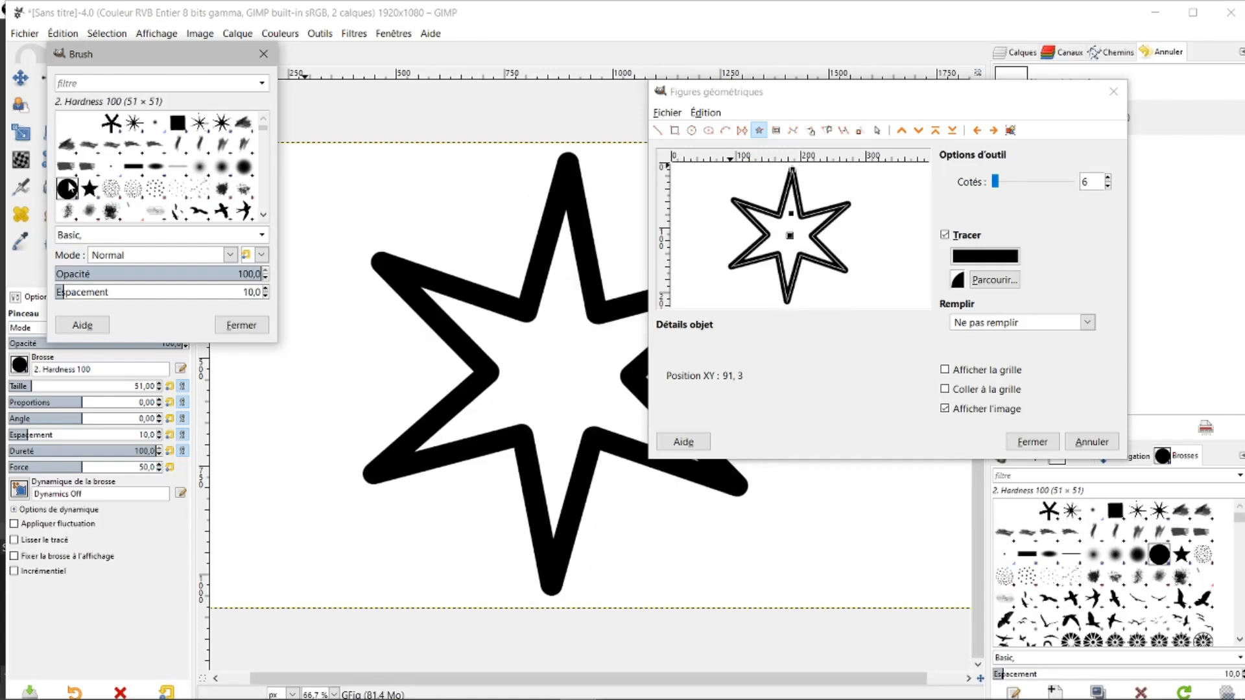
pyautogui.moveTo(732, 96); pyautogui.dragTo(140, 65)
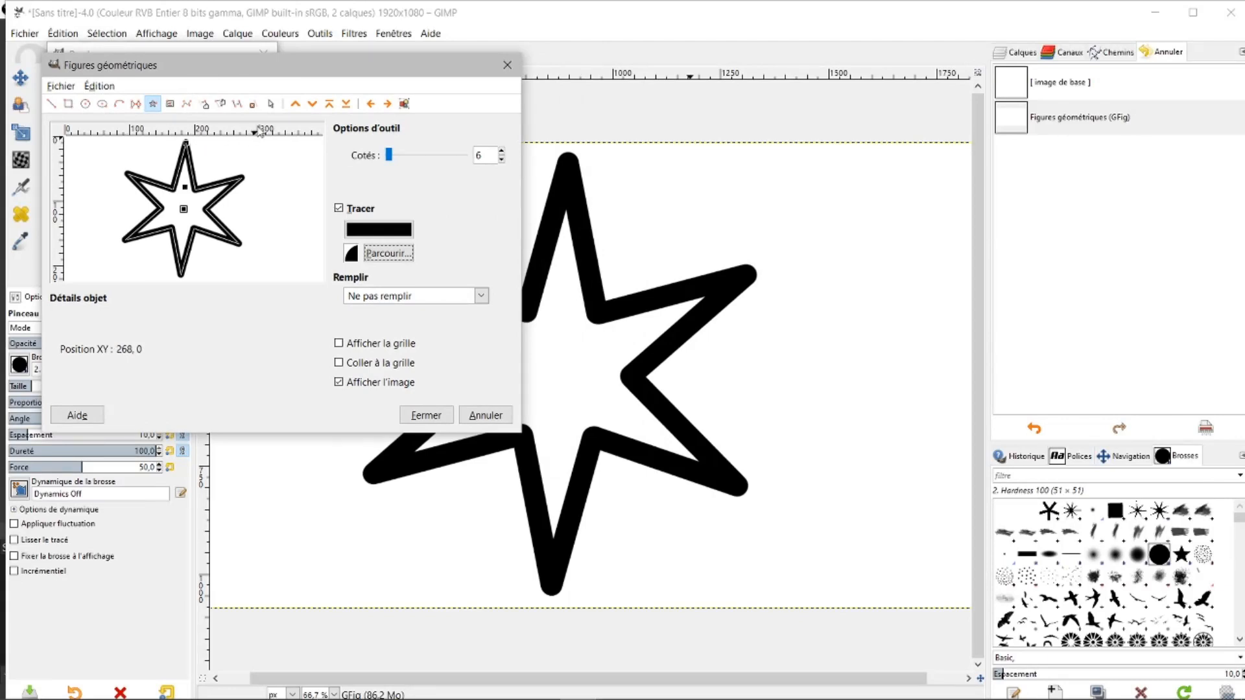
# Delete the six-sided star from the GFig drawing.
pyautogui.click(252, 104)
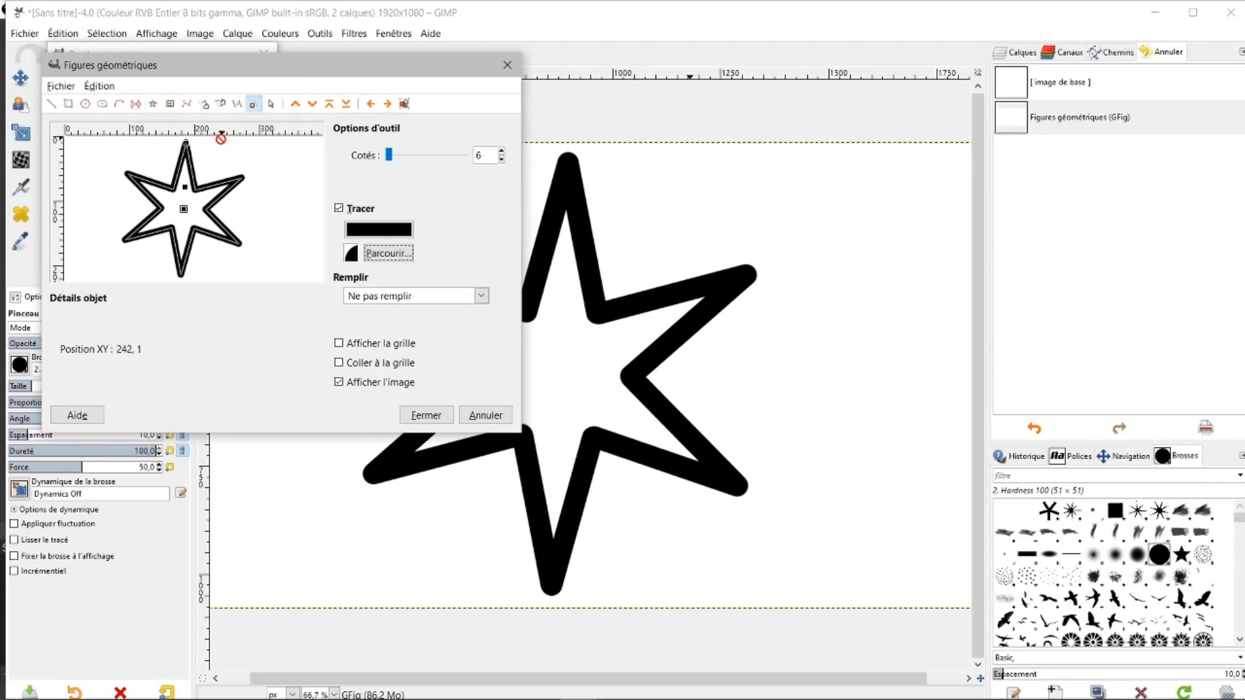
pyautogui.click(185, 143)
pyautogui.click(184, 208)
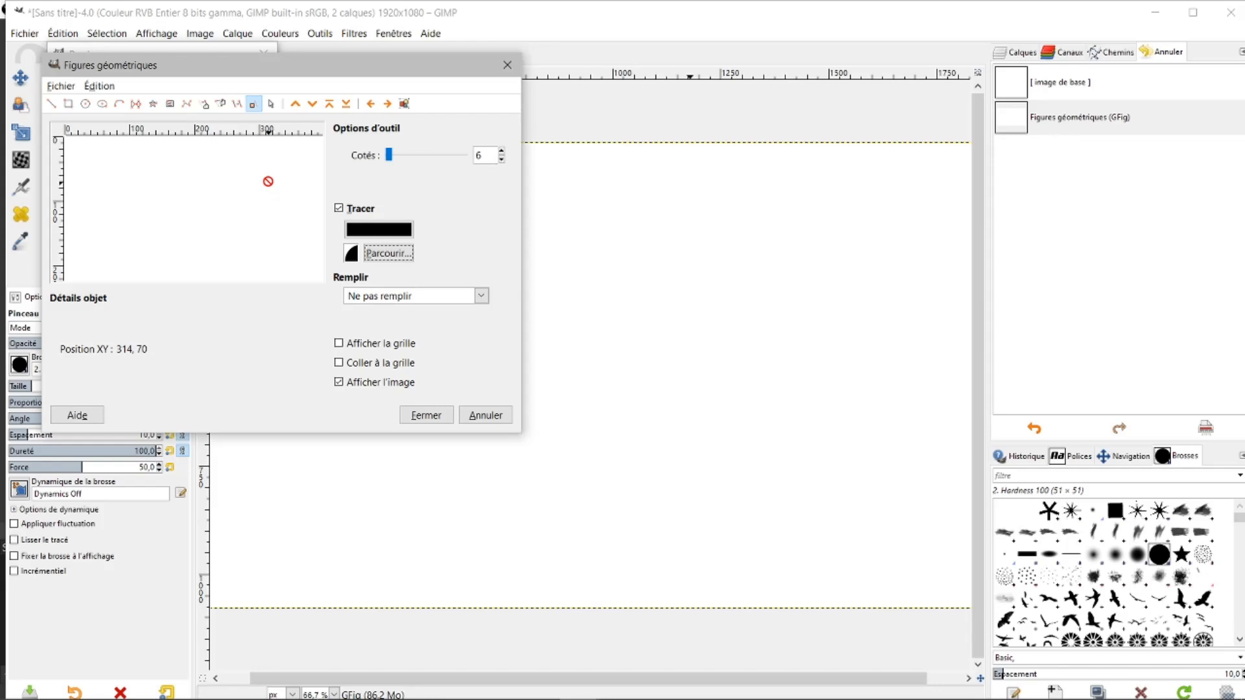
# Disable the Tracer stroke and draw a smaller six-sided star in the upper middle of the GFig preview.
pyautogui.click(155, 106)
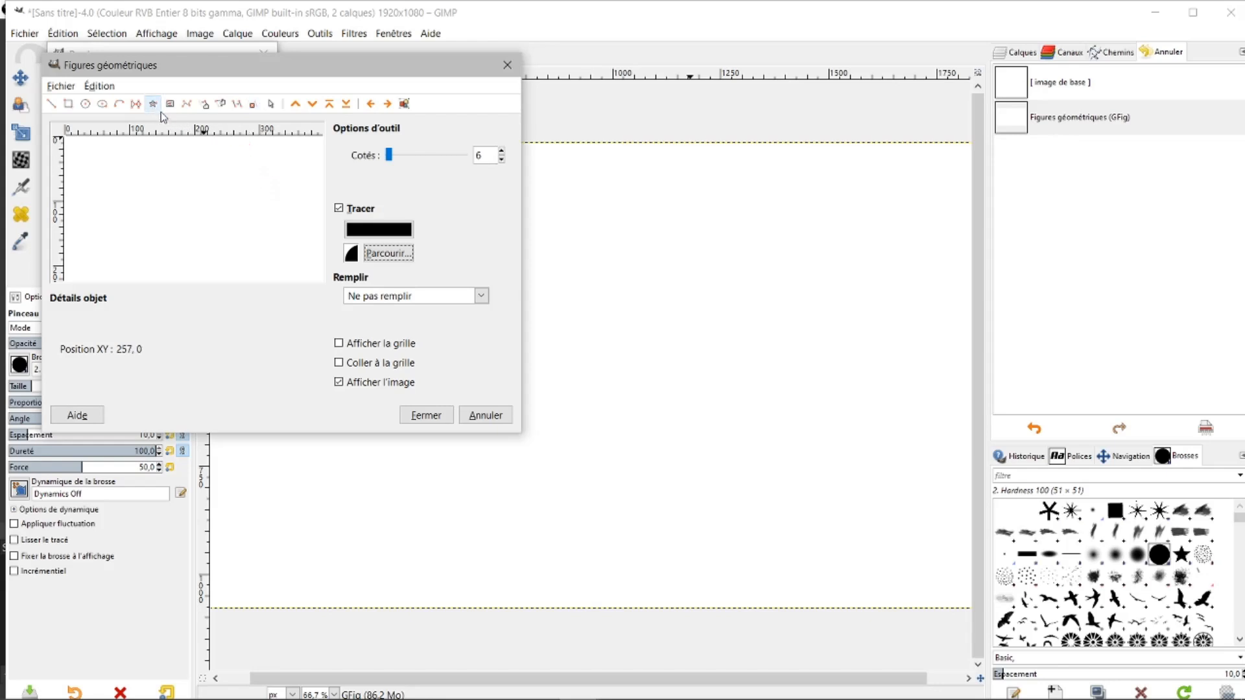
pyautogui.click(339, 209)
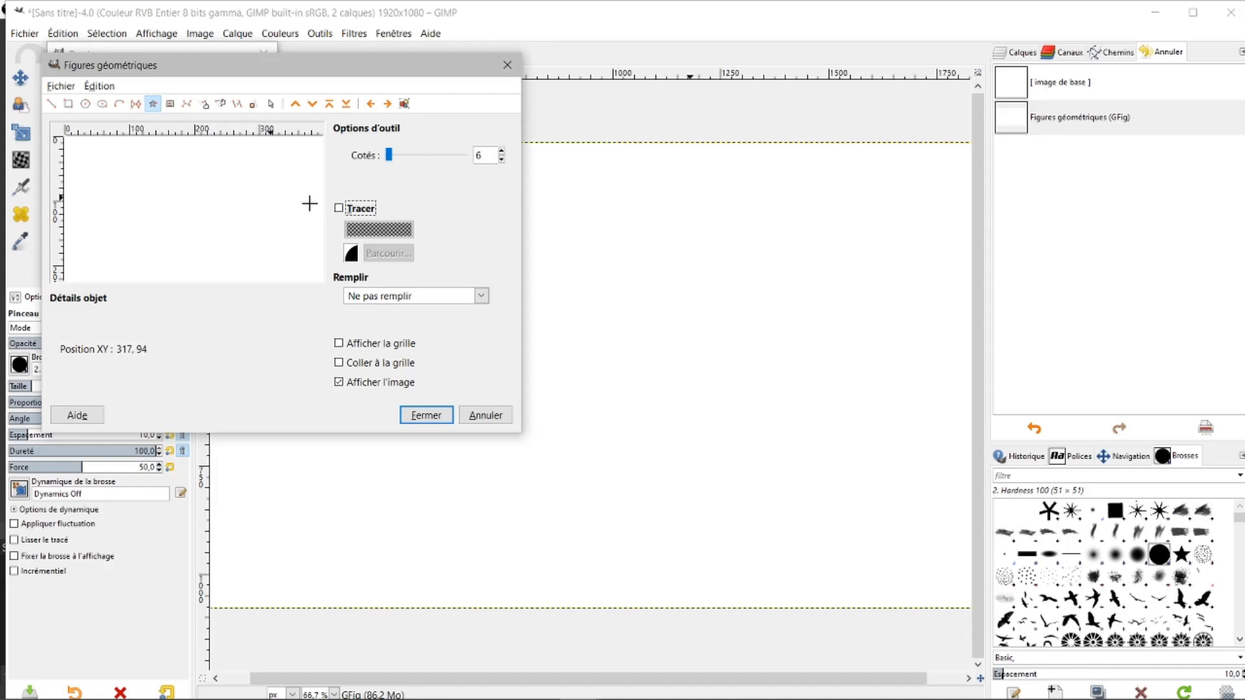
pyautogui.moveTo(175, 178)
pyautogui.mouseDown()
pyautogui.moveTo(222, 223)
pyautogui.moveTo(212, 207)
pyautogui.mouseUp()
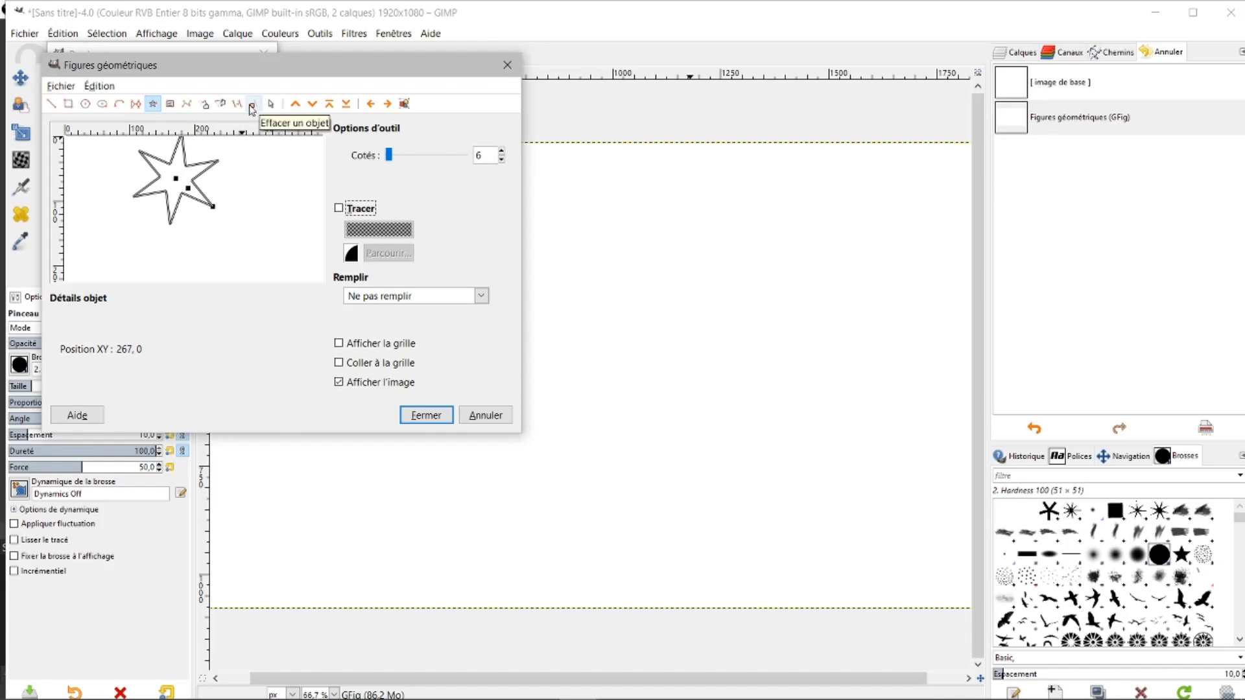
# Move the star down to the middle of the preview and pull its outer control point outward to lengthen the branches.
pyautogui.click(204, 104)
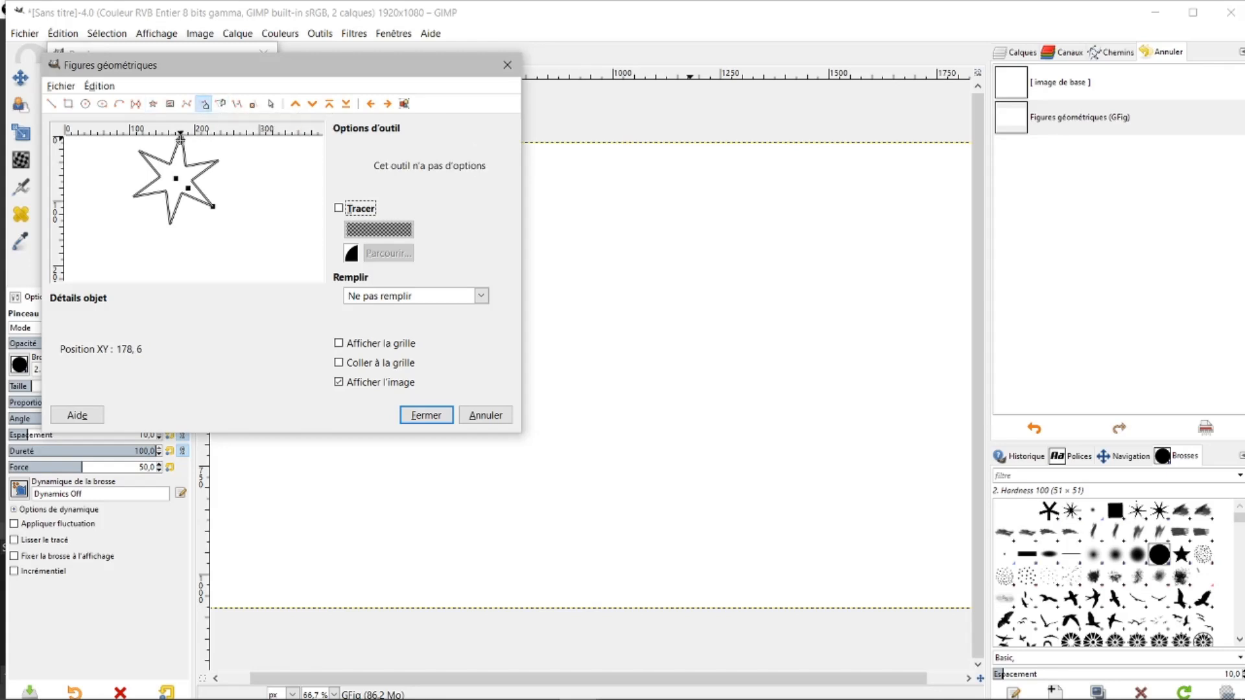
pyautogui.moveTo(178, 179); pyautogui.dragTo(191, 207)
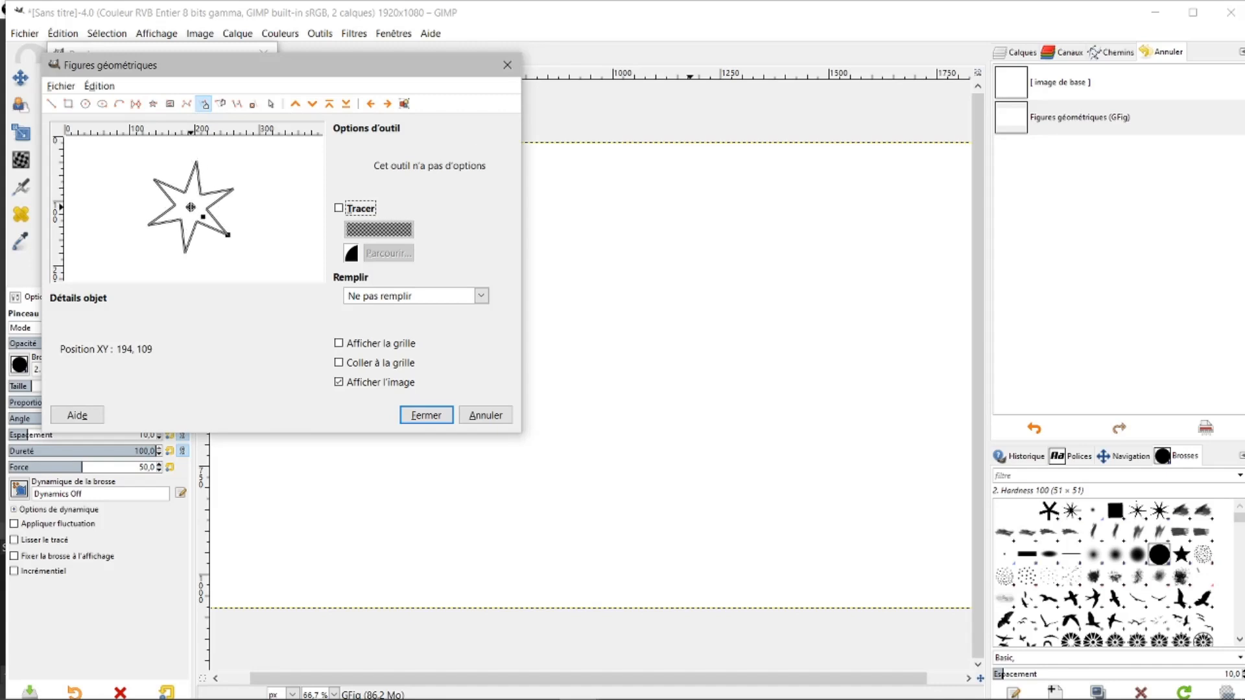
pyautogui.click(221, 103)
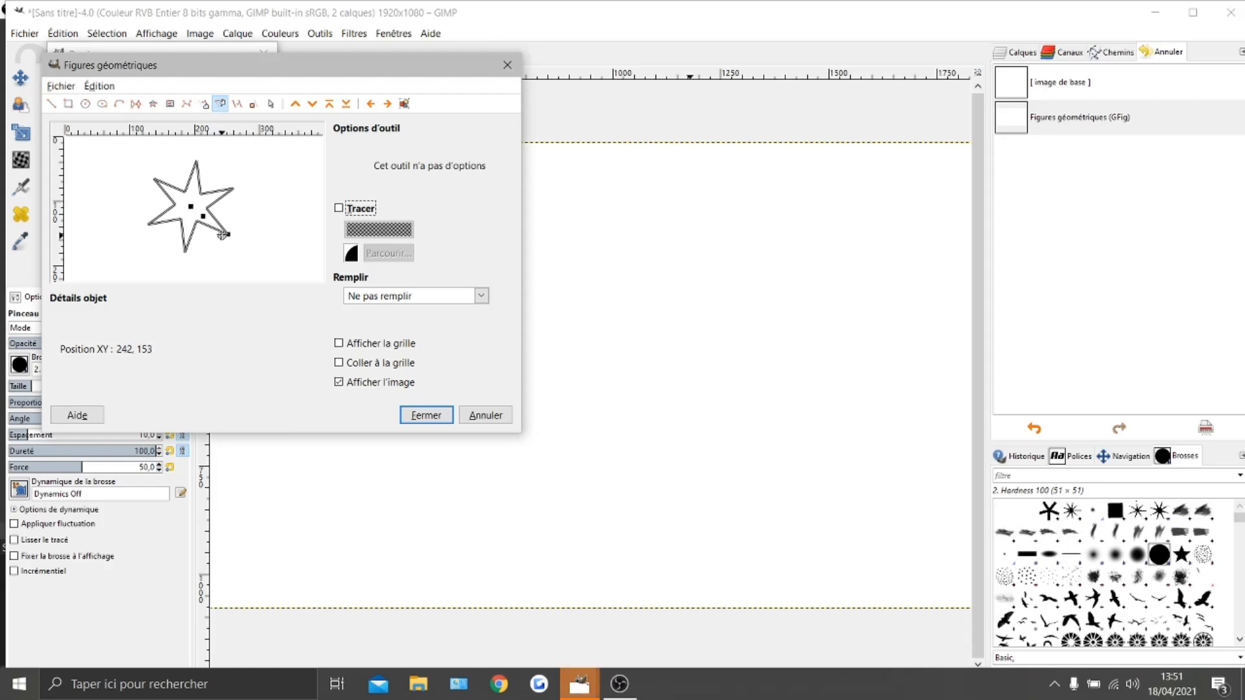
pyautogui.moveTo(229, 234)
pyautogui.mouseDown()
pyautogui.moveTo(251, 223)
pyautogui.moveTo(258, 239)
pyautogui.moveTo(205, 214)
pyautogui.moveTo(214, 228)
pyautogui.moveTo(197, 204)
pyautogui.moveTo(243, 239)
pyautogui.mouseUp()
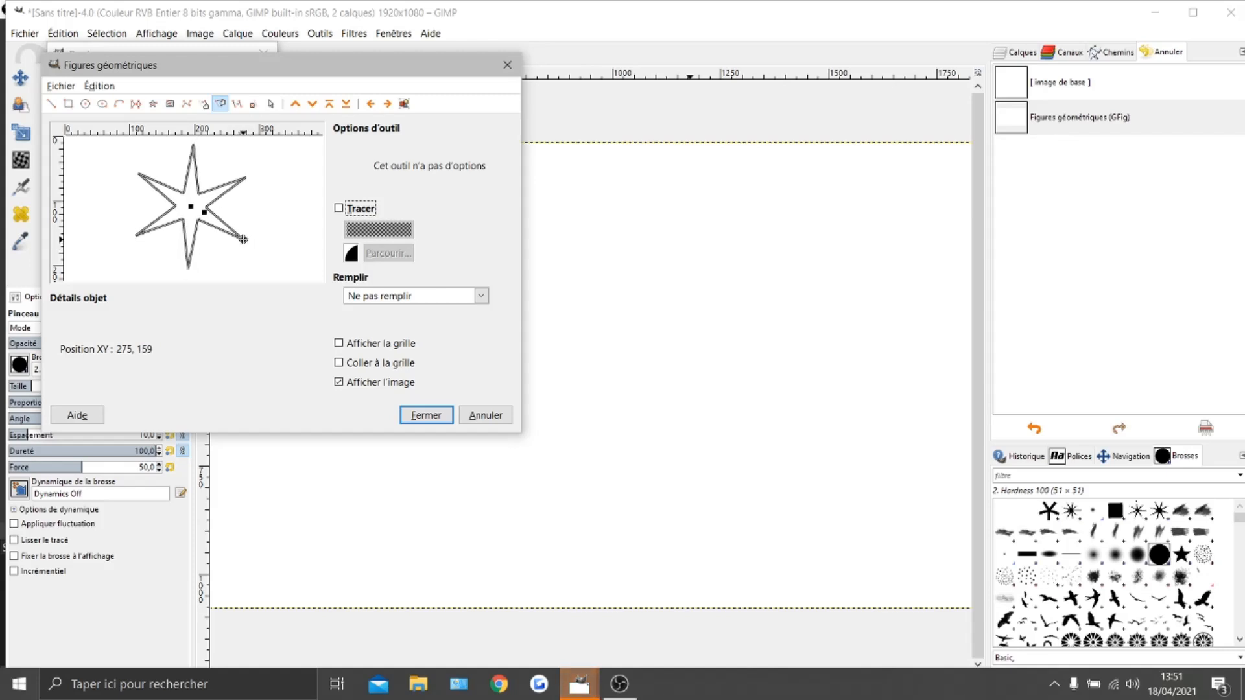
# Fill the unstroked star with solid black (000000), then close the GFig dialog and dismiss the error message.
pyautogui.click(338, 209)
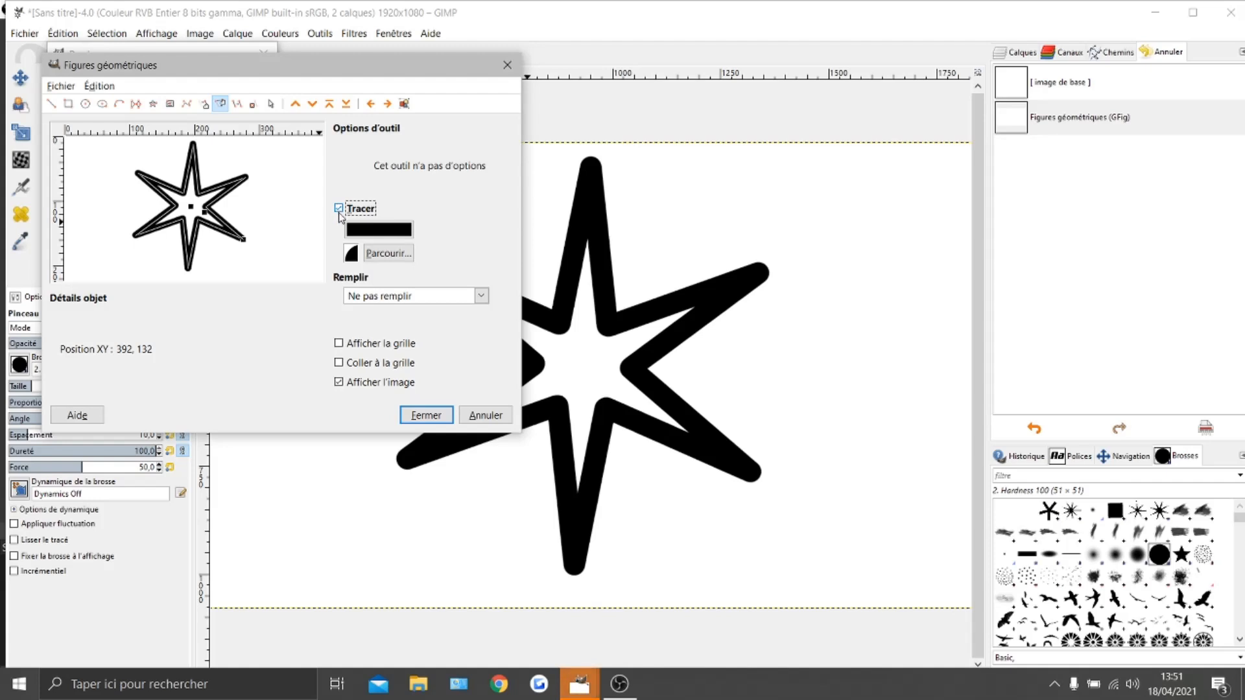
pyautogui.click(339, 213)
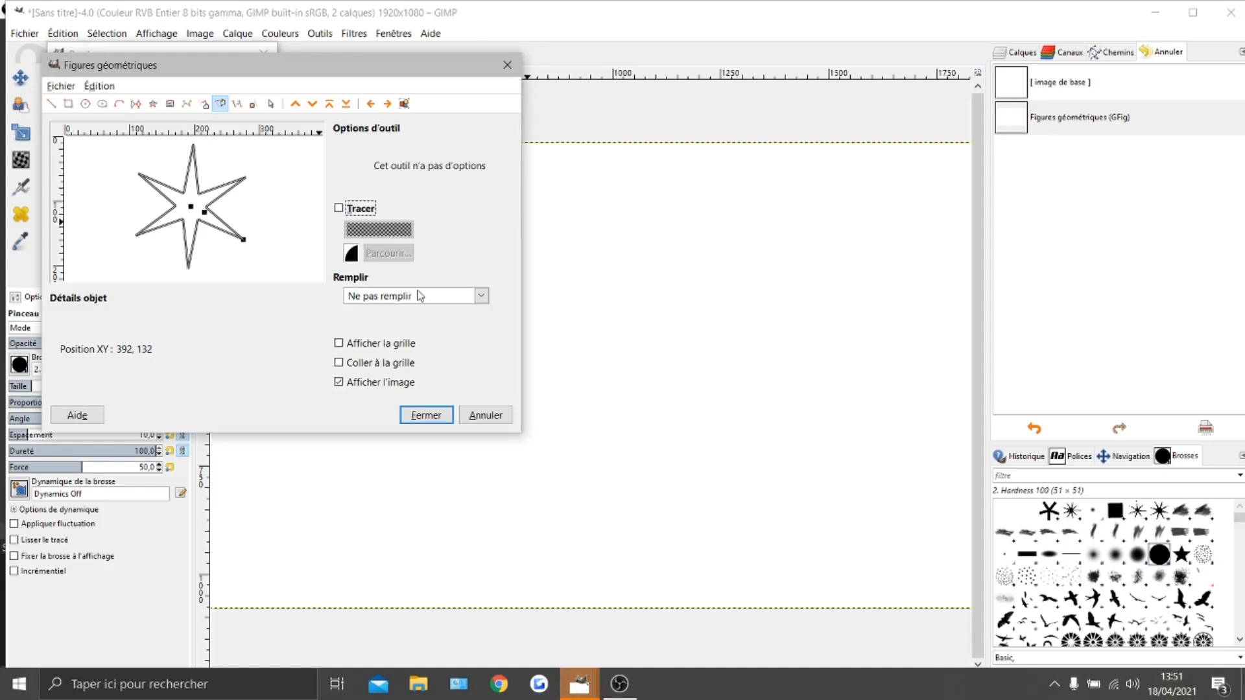
pyautogui.click(481, 296)
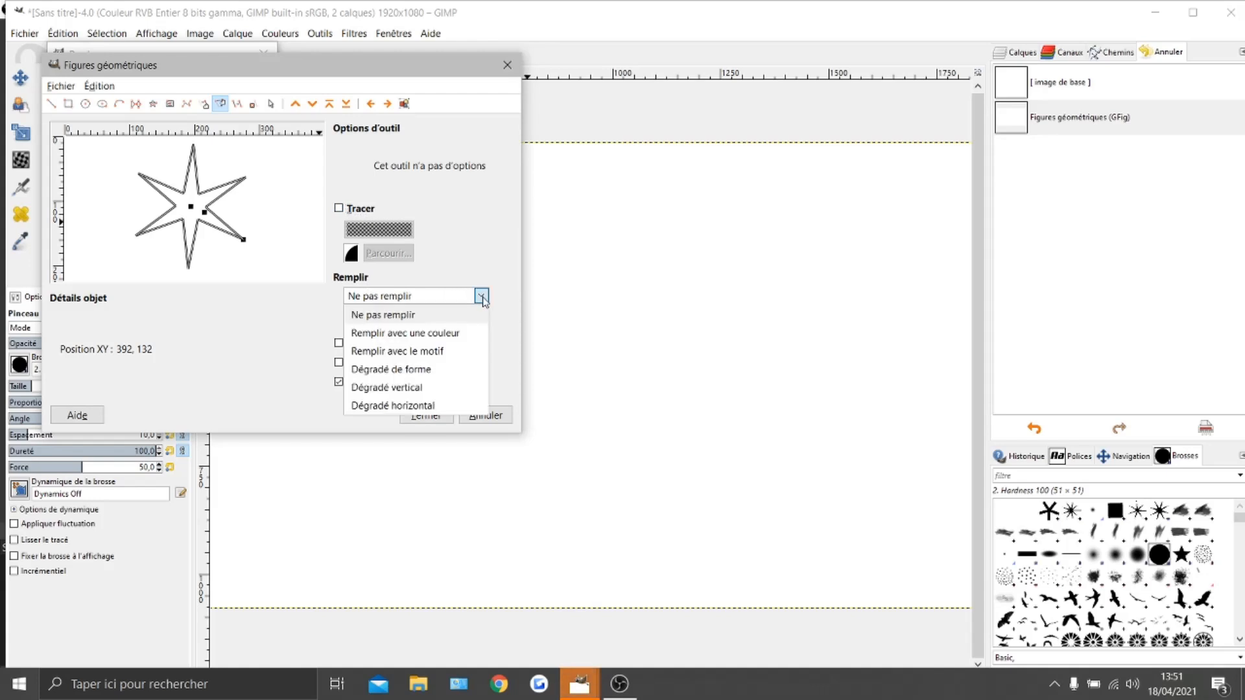
pyautogui.click(389, 333)
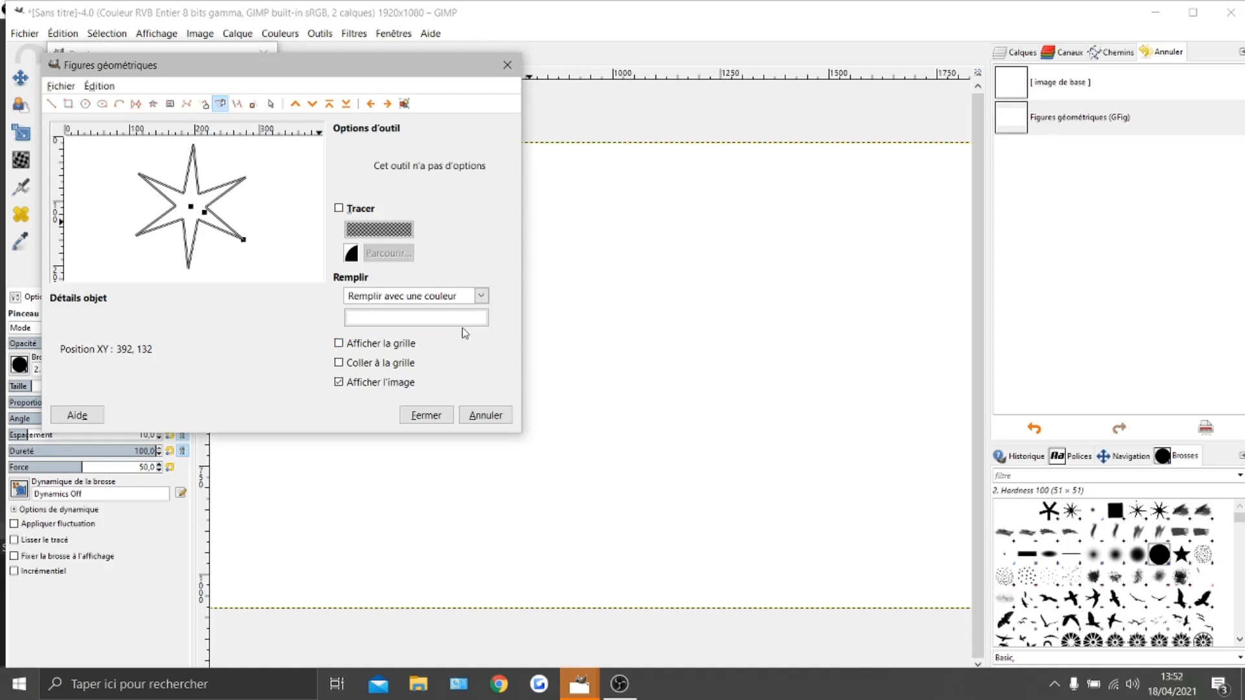
pyautogui.click(440, 320)
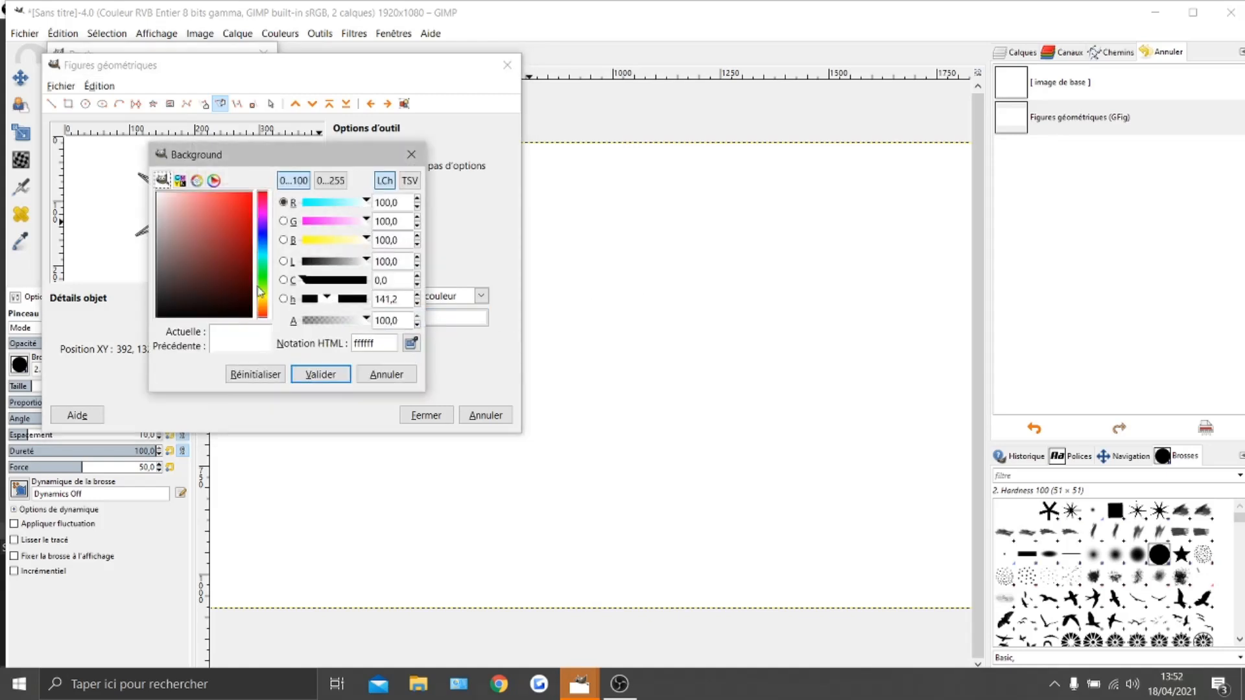
pyautogui.moveTo(231, 289); pyautogui.dragTo(234, 321)
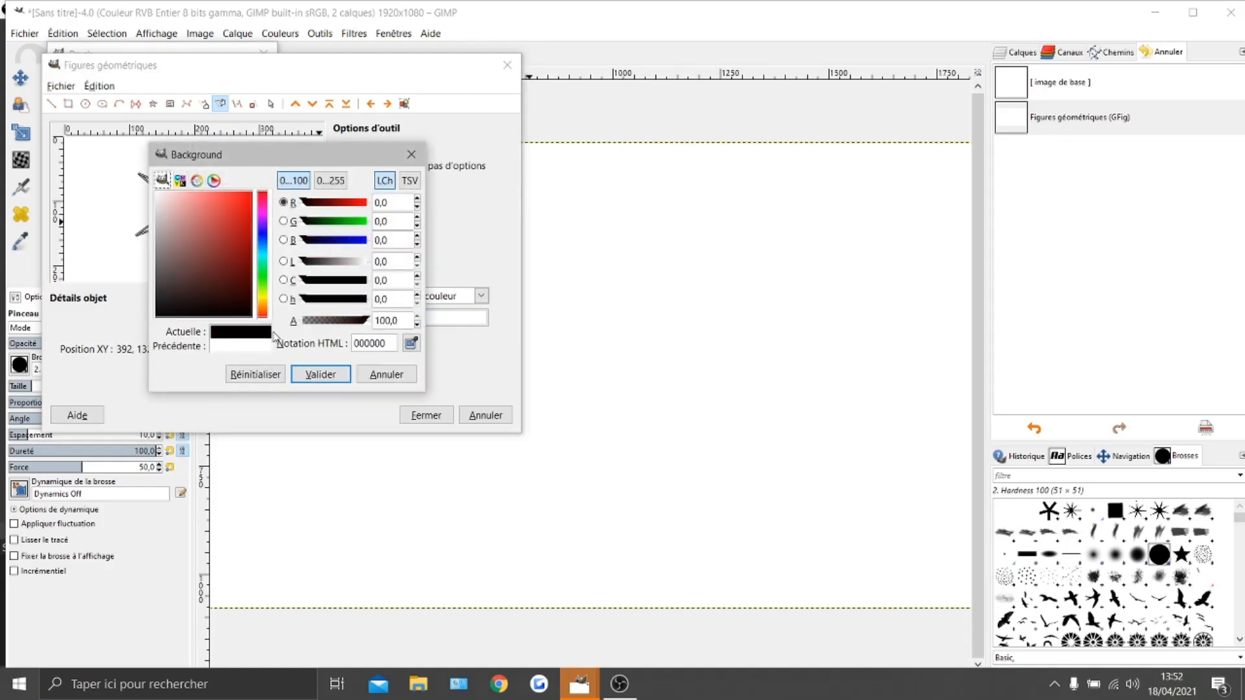
pyautogui.click(312, 376)
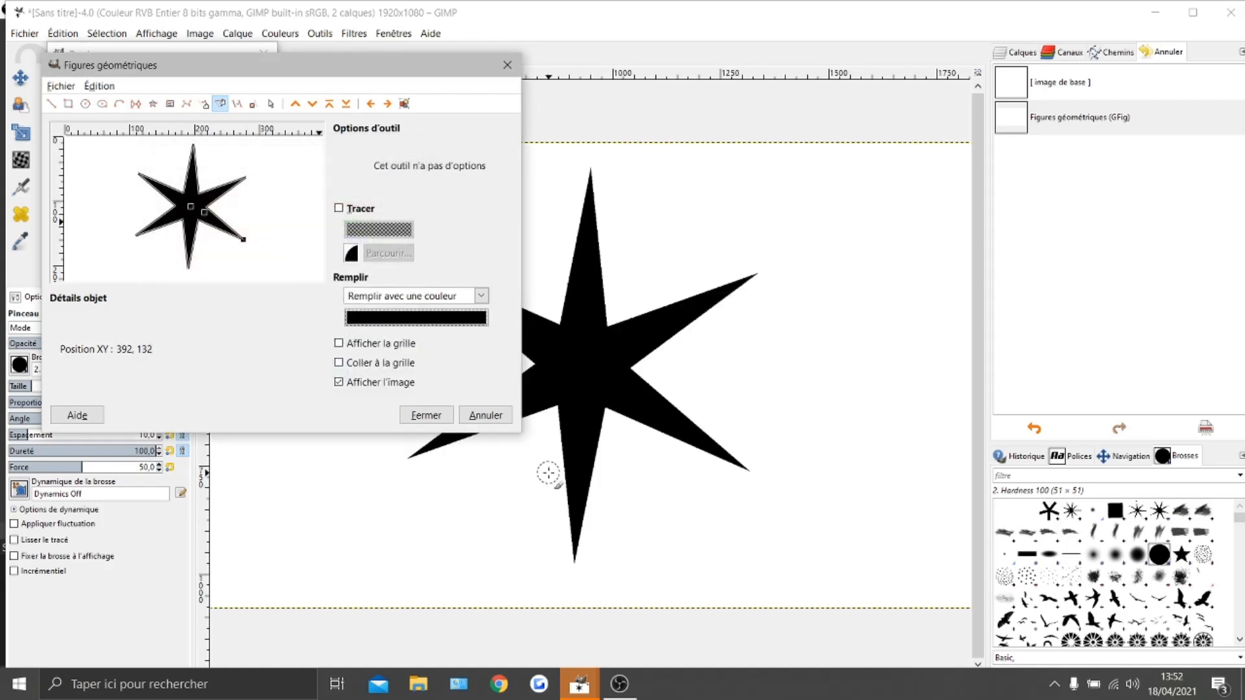
pyautogui.click(426, 414)
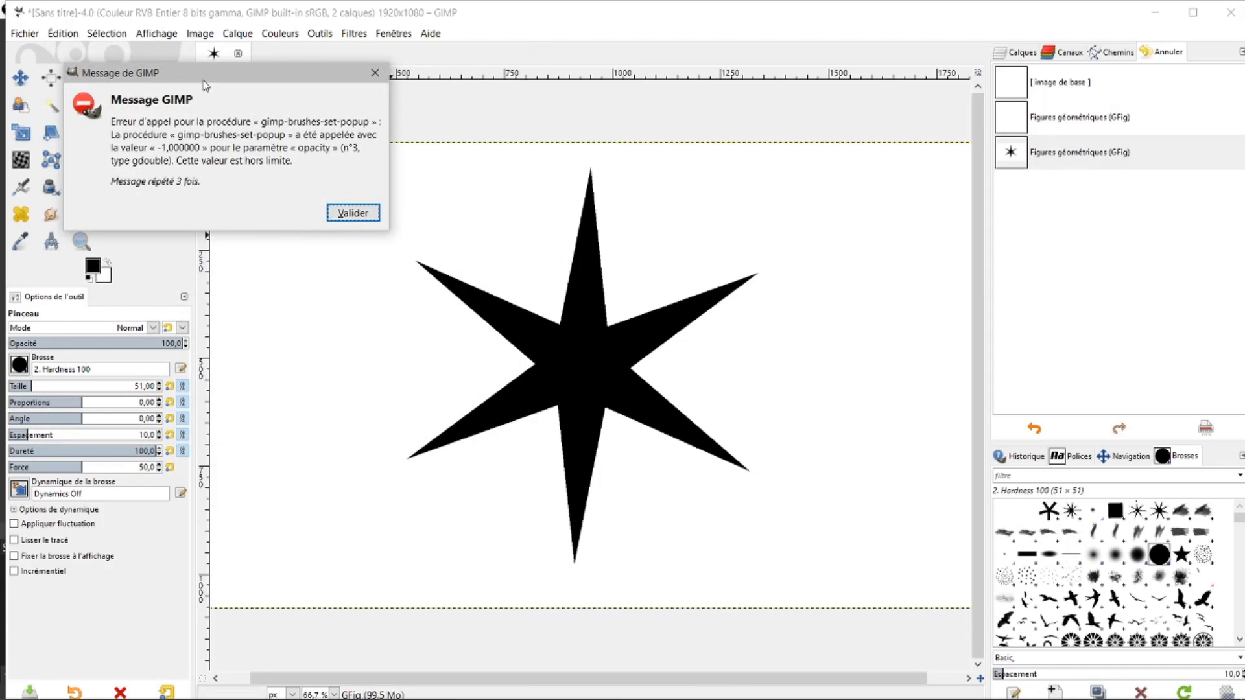
pyautogui.click(353, 214)
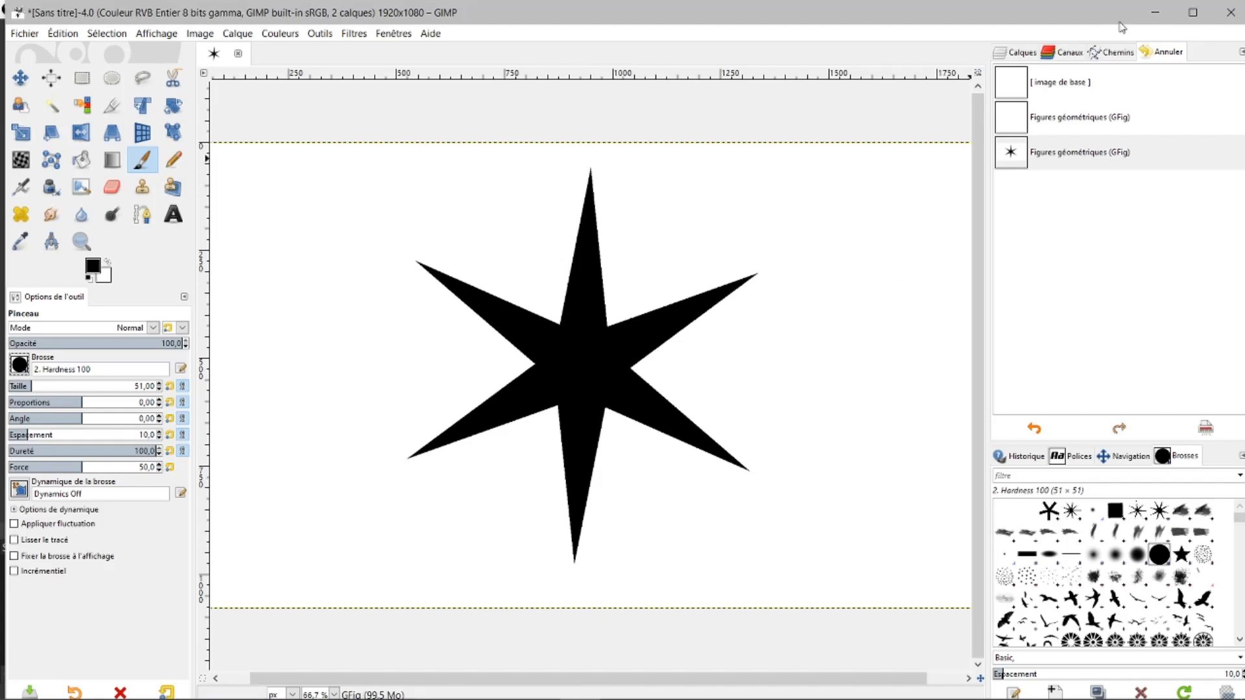
# Display the image's layers, then hide and show the GFig layer to check that it holds the star.
pyautogui.click(1021, 53)
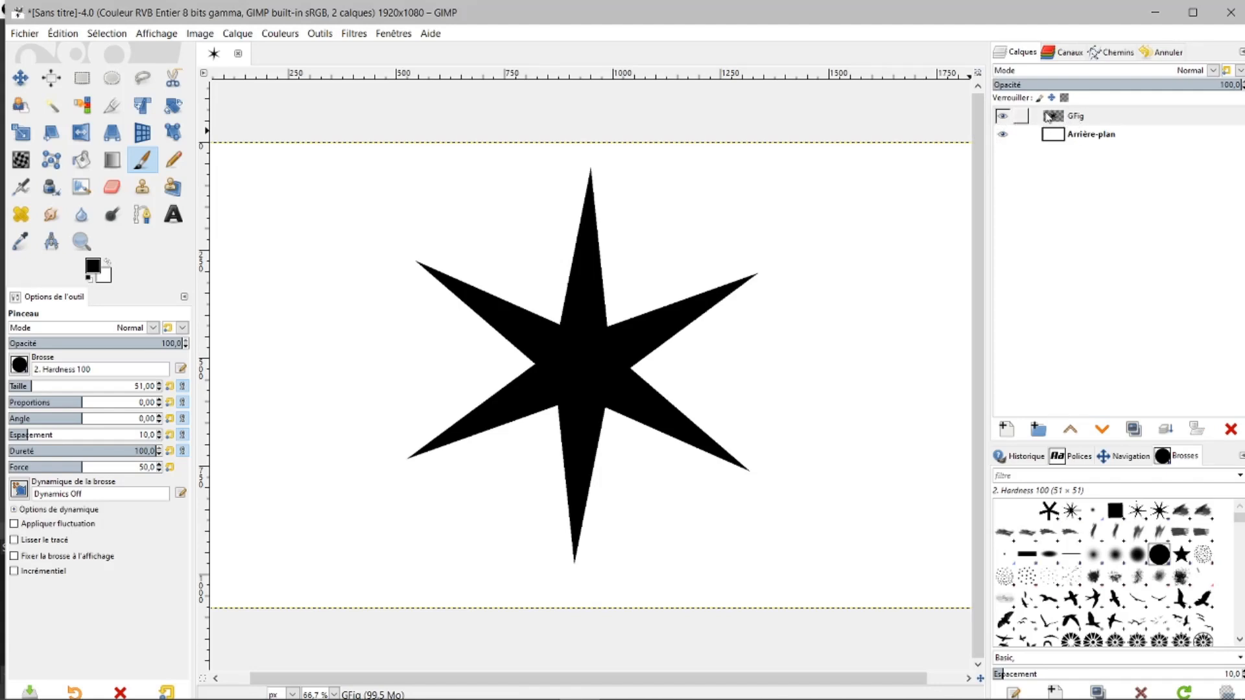
pyautogui.click(355, 33)
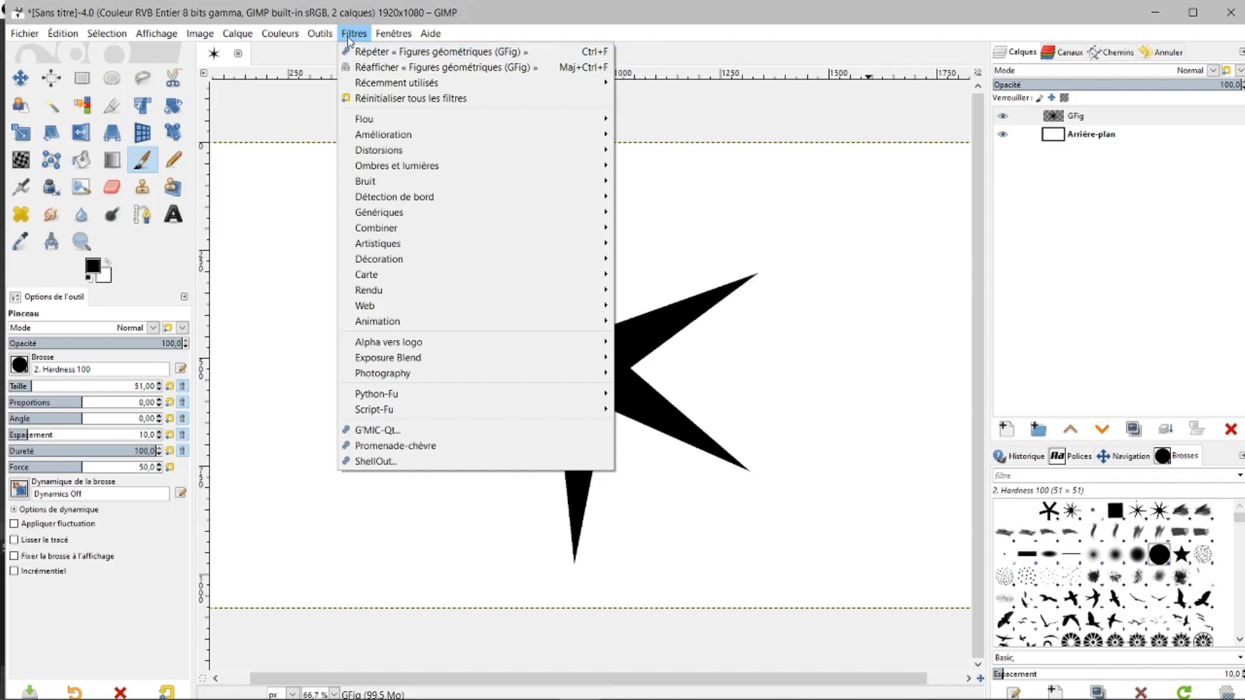
pyautogui.click(1005, 122)
pyautogui.click(1003, 120)
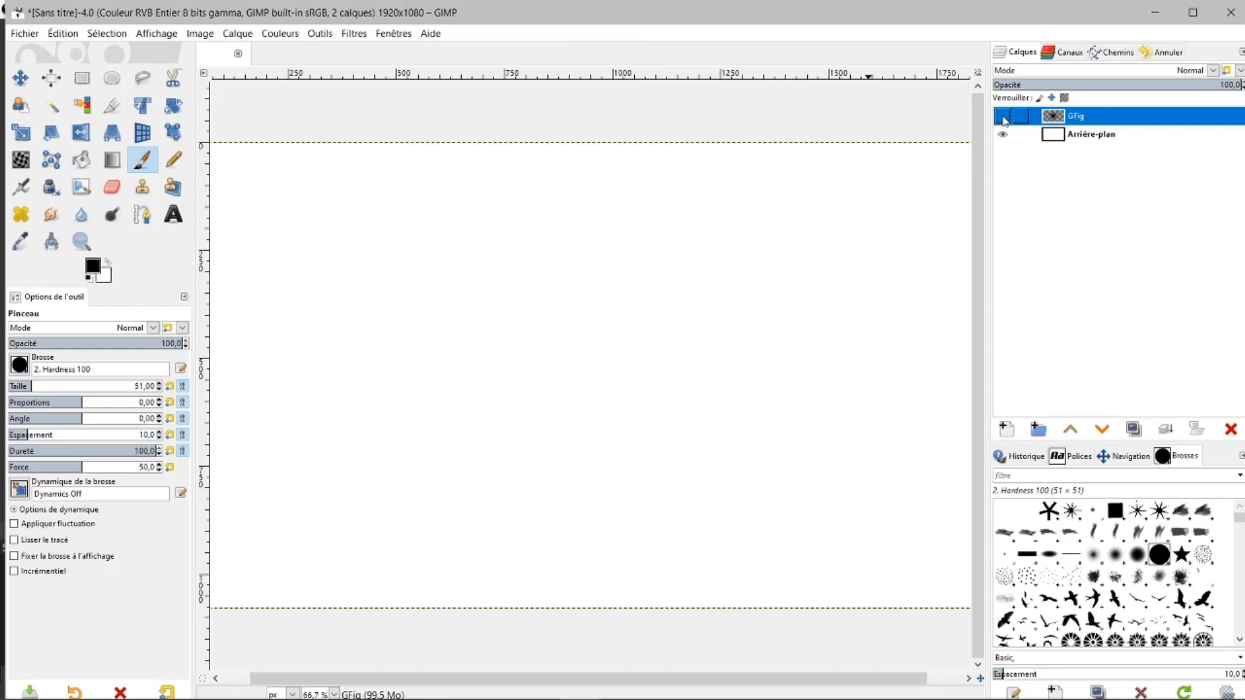
pyautogui.click(1004, 119)
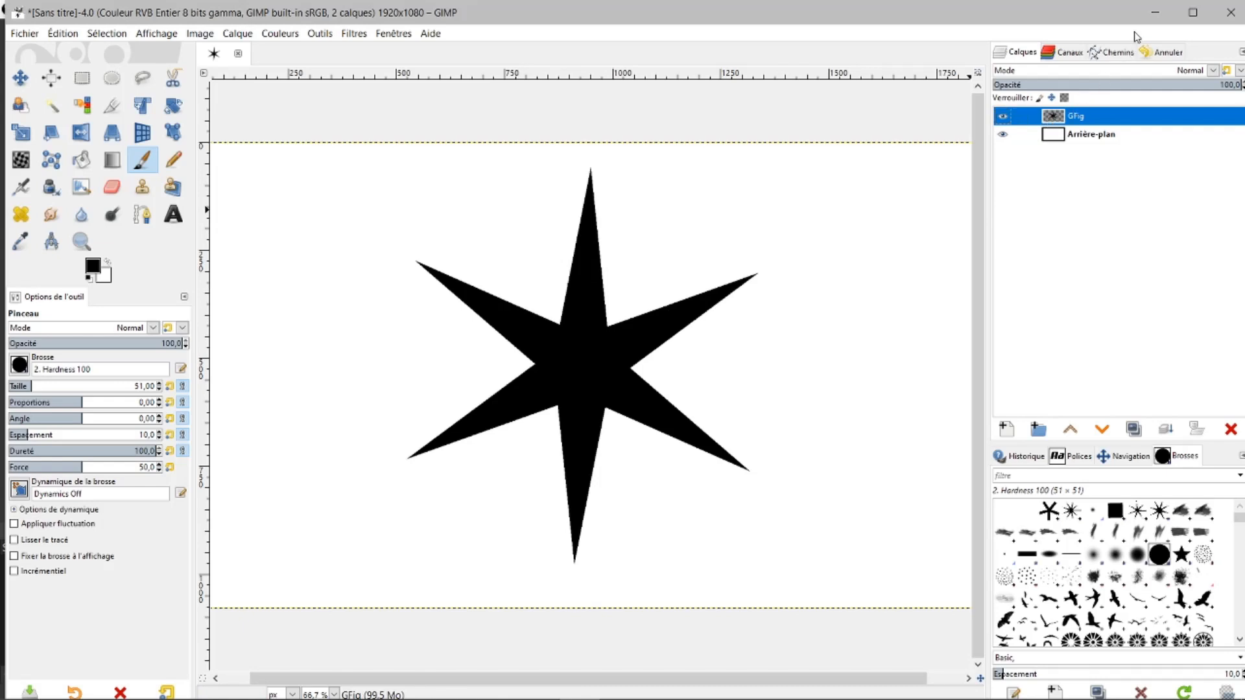
# Create a selection around the star from the GFig layer's alpha channel (Alpha vers sélection).
pyautogui.click(1110, 51)
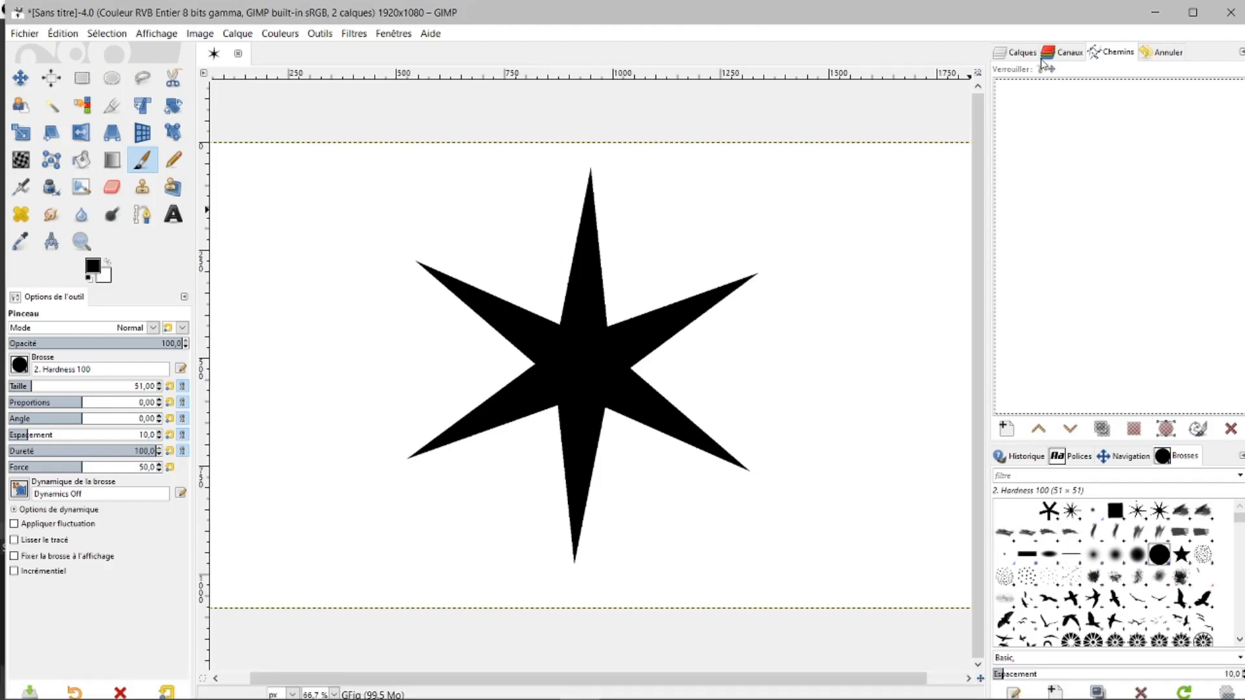
pyautogui.click(1020, 55)
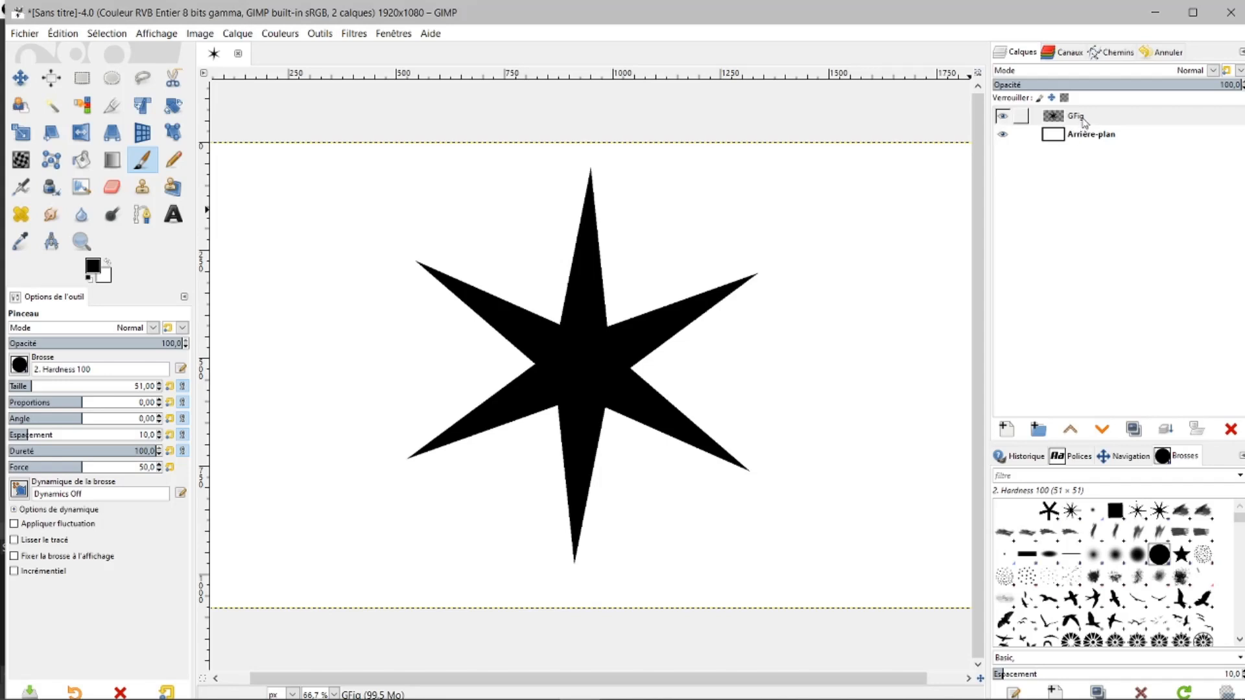
pyautogui.rightClick(1083, 121)
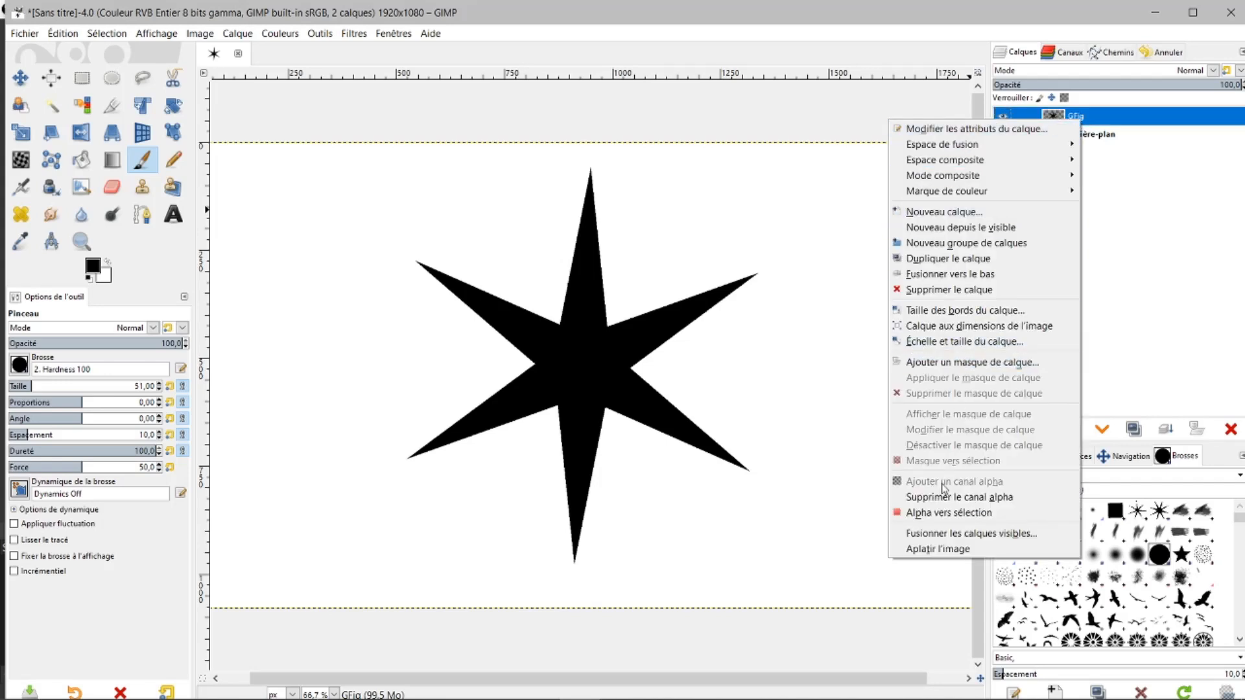
pyautogui.click(937, 517)
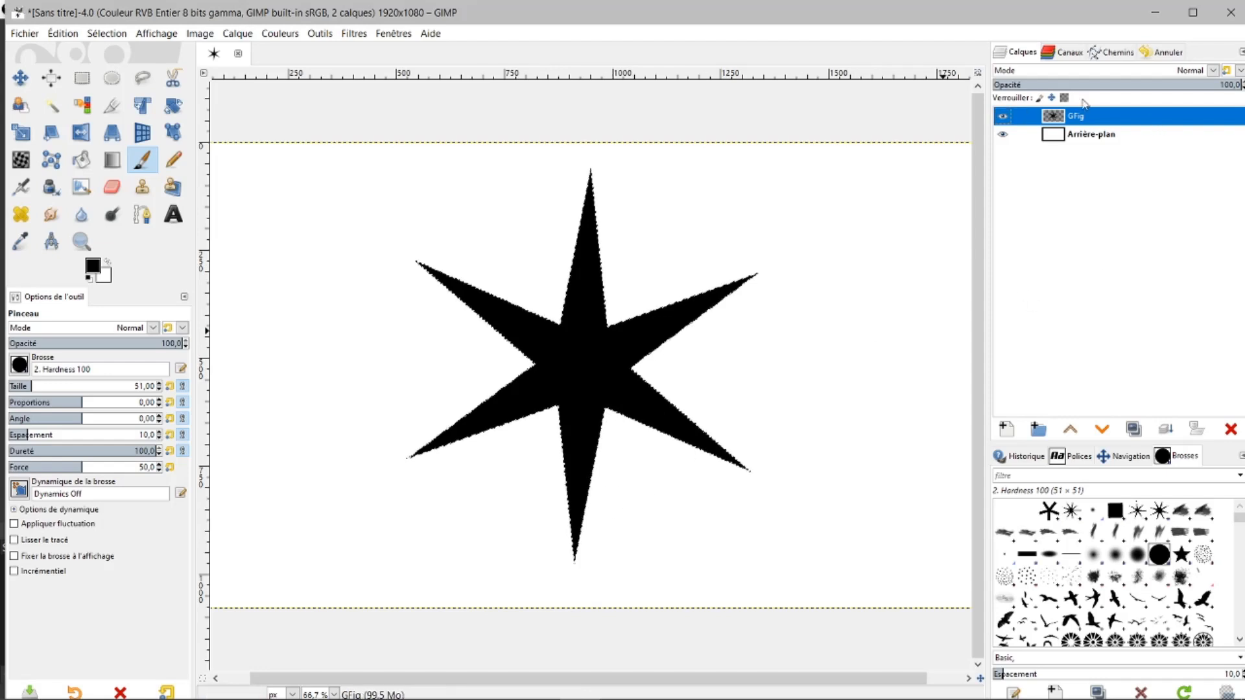
# Hide and show the Arrière-plan layer to check the star against transparency.
pyautogui.click(1002, 135)
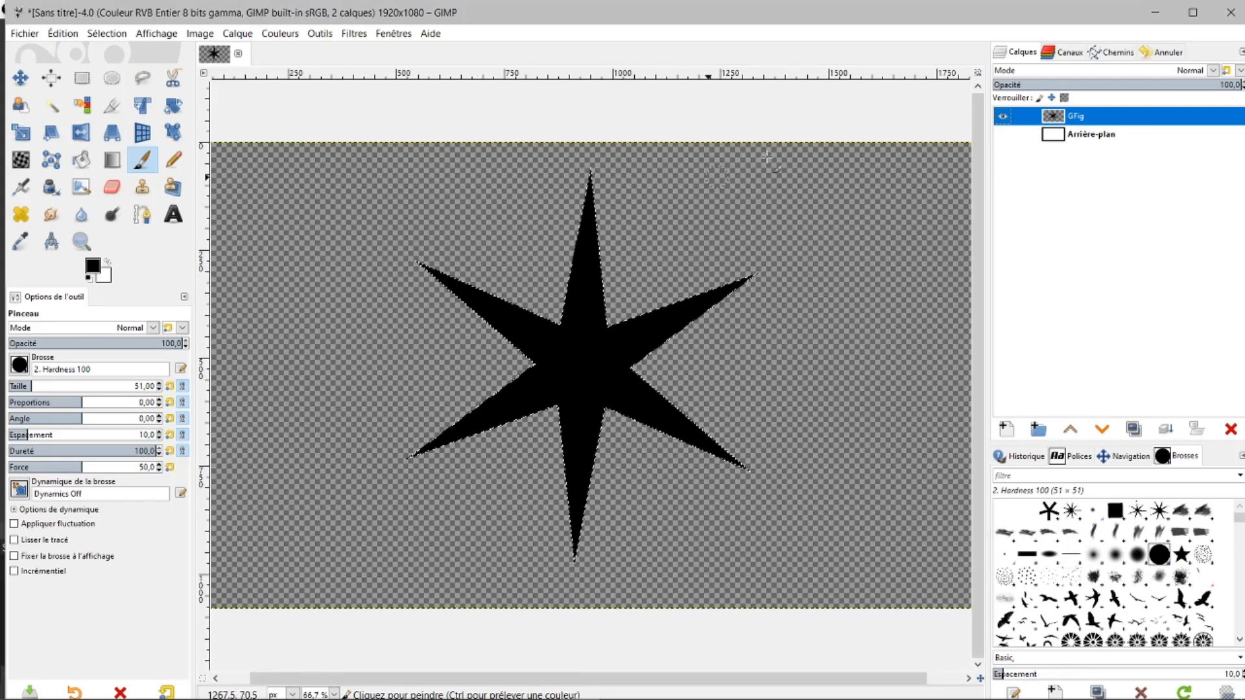
pyautogui.click(1003, 134)
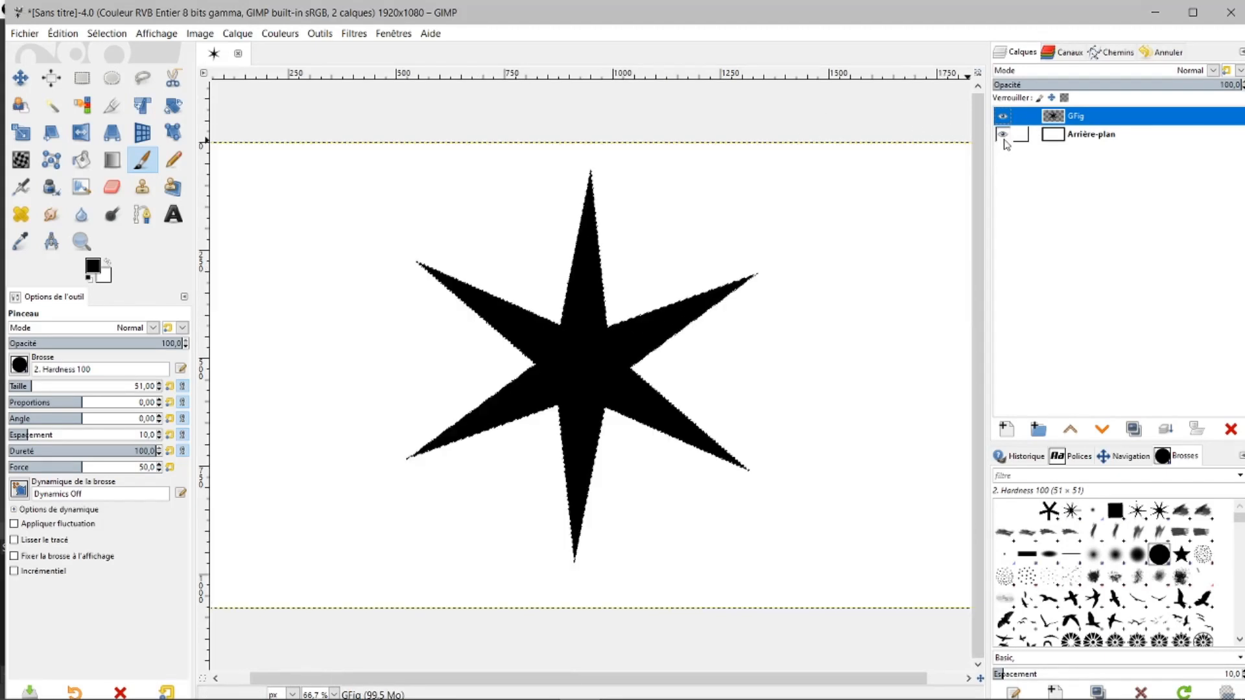
# Convert the star selection into a path and activate that path for editing.
pyautogui.click(1110, 52)
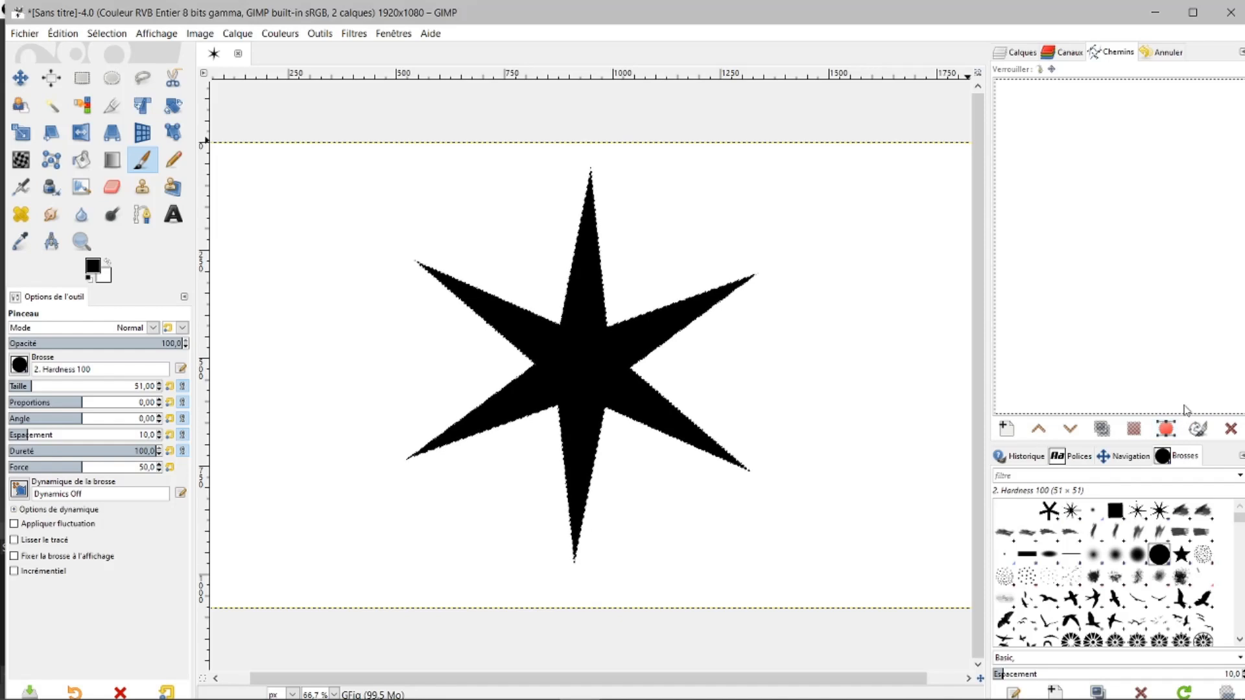
pyautogui.click(1163, 433)
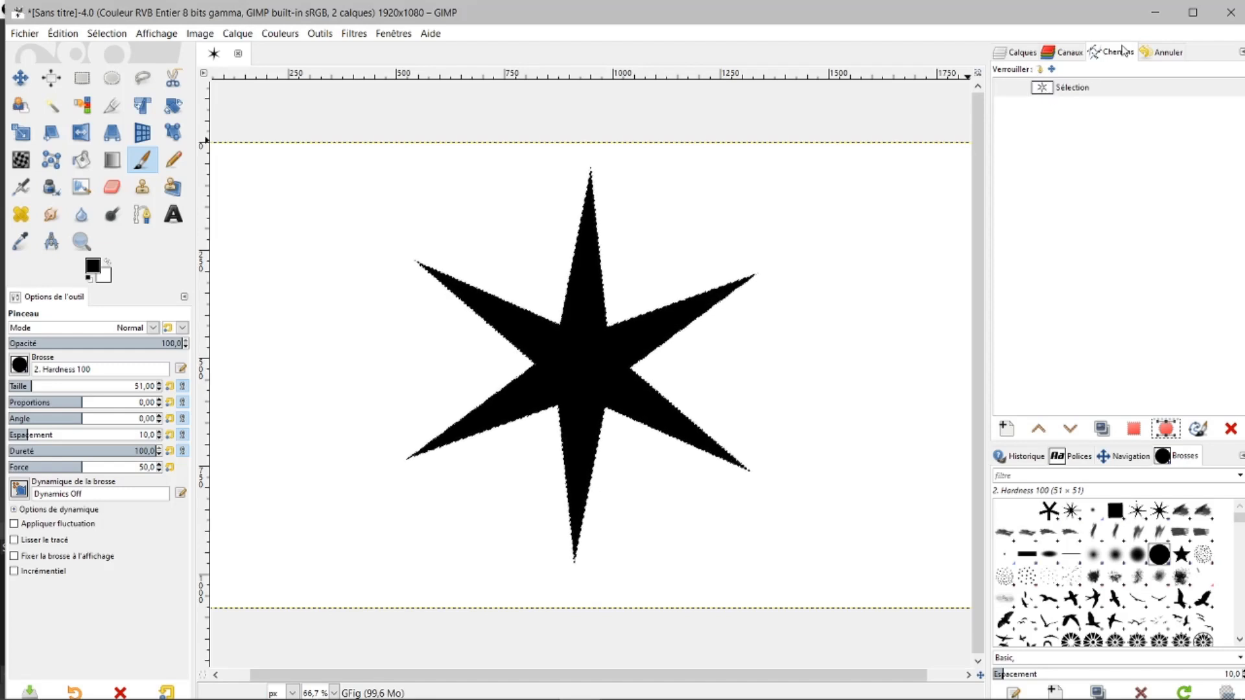
pyautogui.doubleClick(1041, 89)
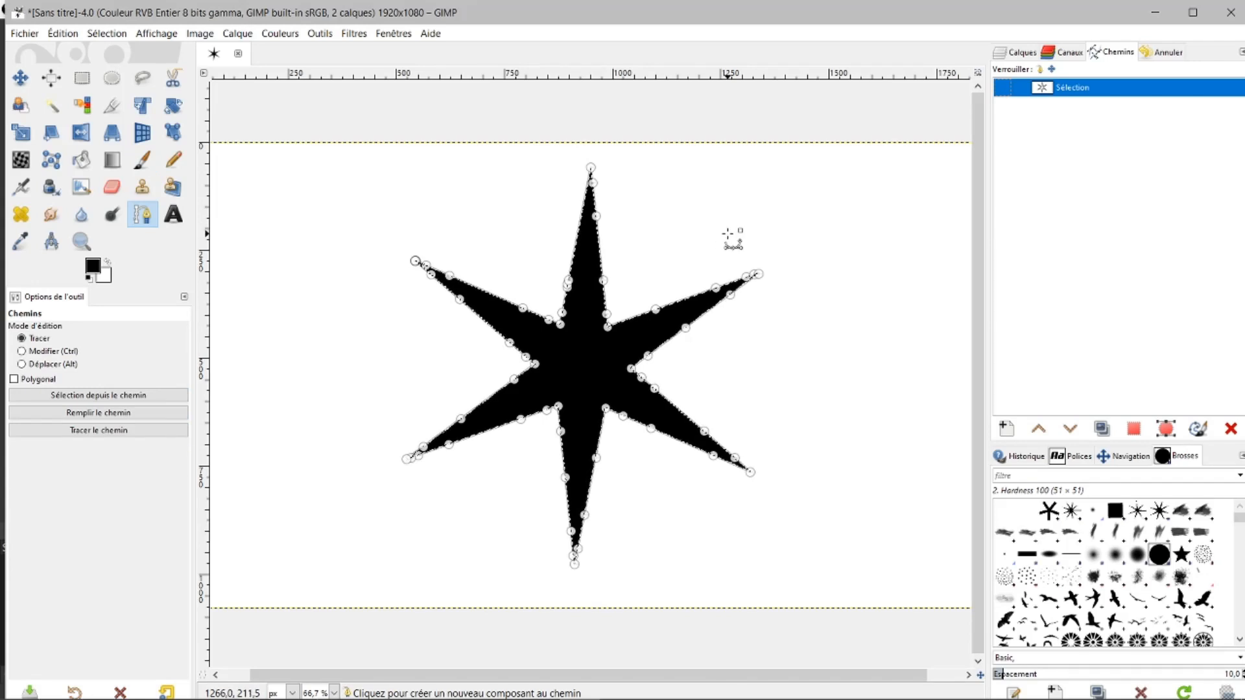
# Open the star path's stroke settings for the Pinceau paint tool and set the foreground colour to red (ff0000).
pyautogui.click(94, 434)
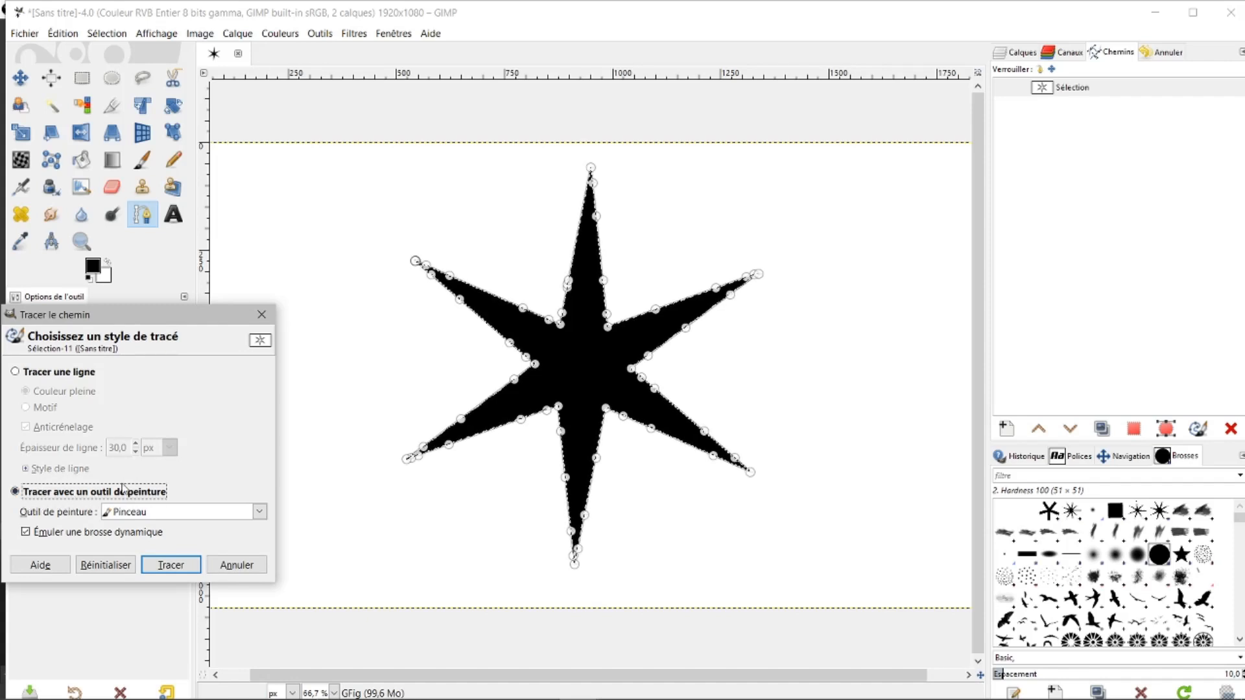
pyautogui.moveTo(170, 322); pyautogui.dragTo(404, 205)
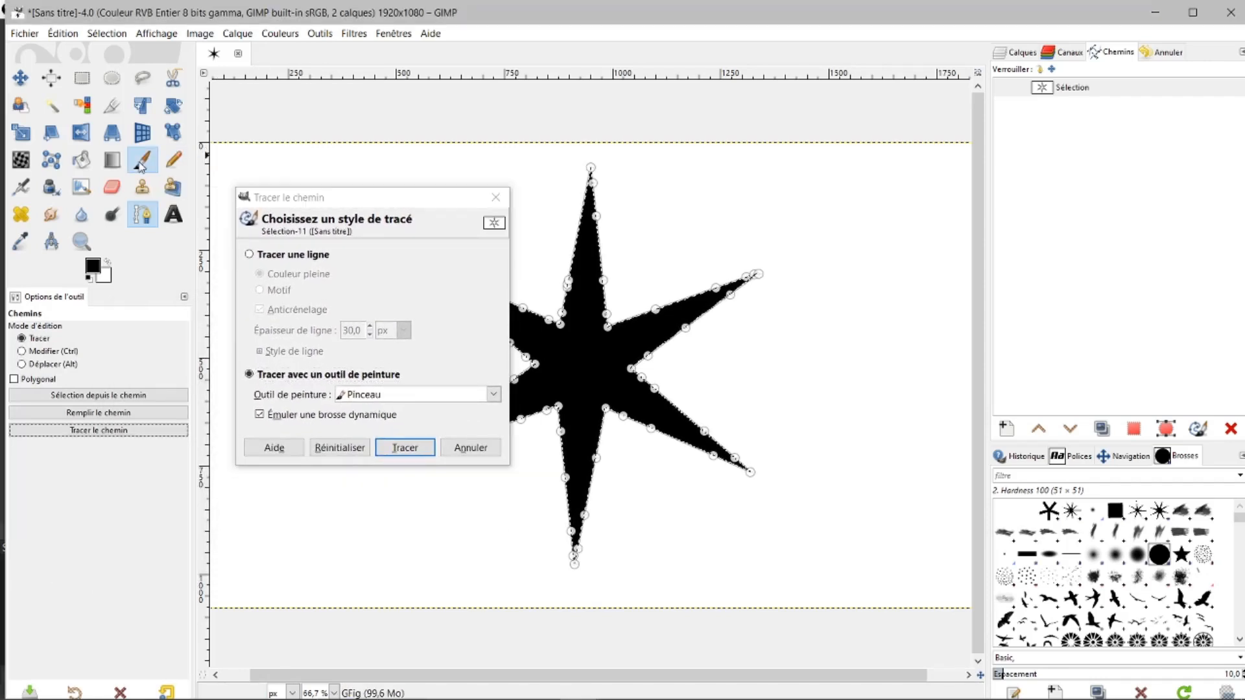
pyautogui.click(141, 162)
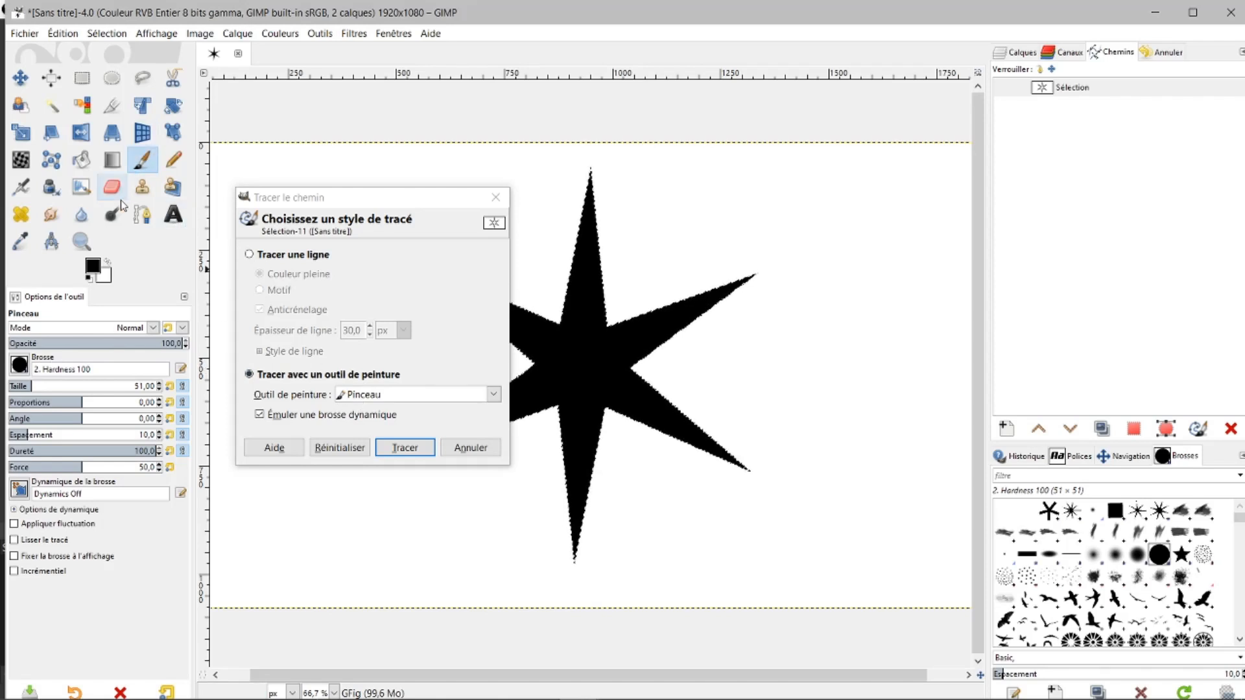
pyautogui.click(95, 266)
pyautogui.moveTo(401, 196); pyautogui.dragTo(433, 177)
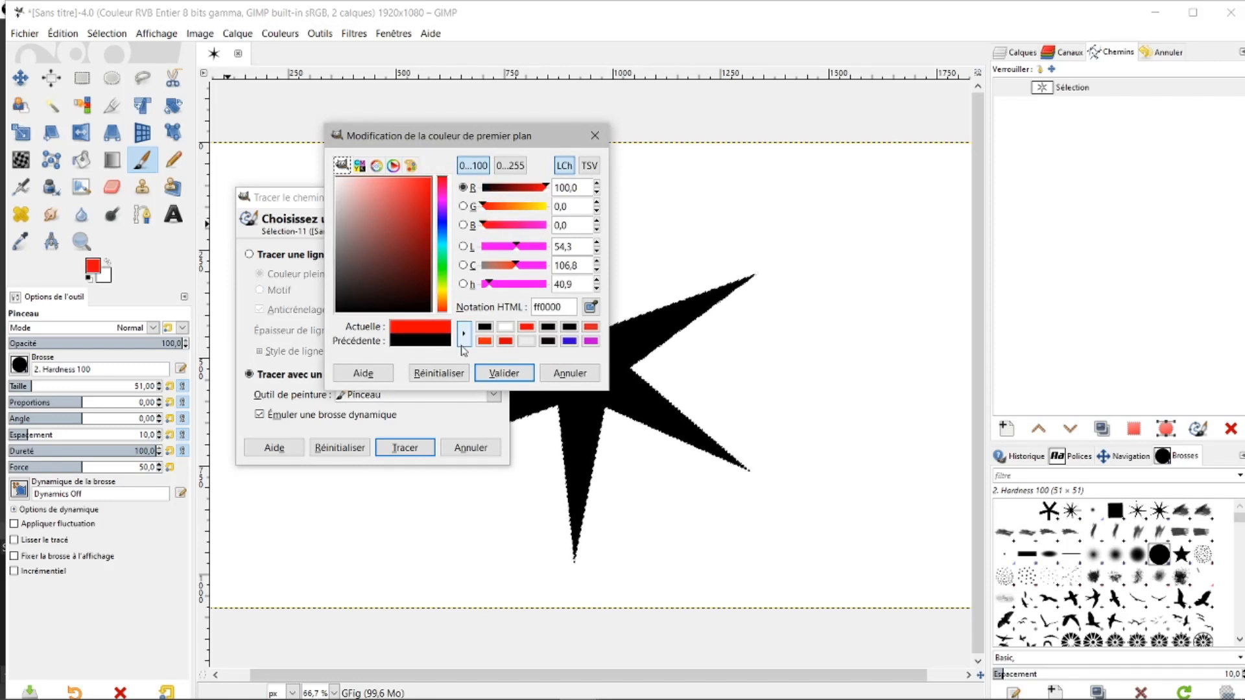
pyautogui.click(485, 375)
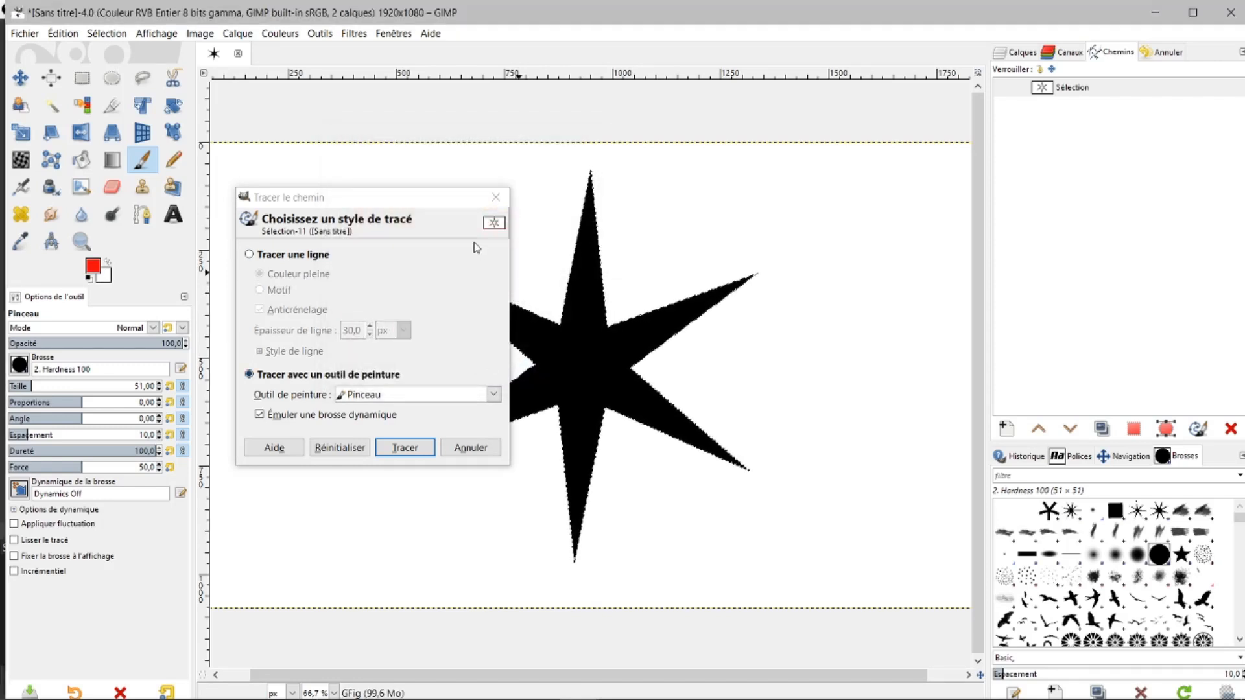
# Stroke the star path in red with the 51 px Hardness 100 brush, then undo the stroke.
pyautogui.click(393, 449)
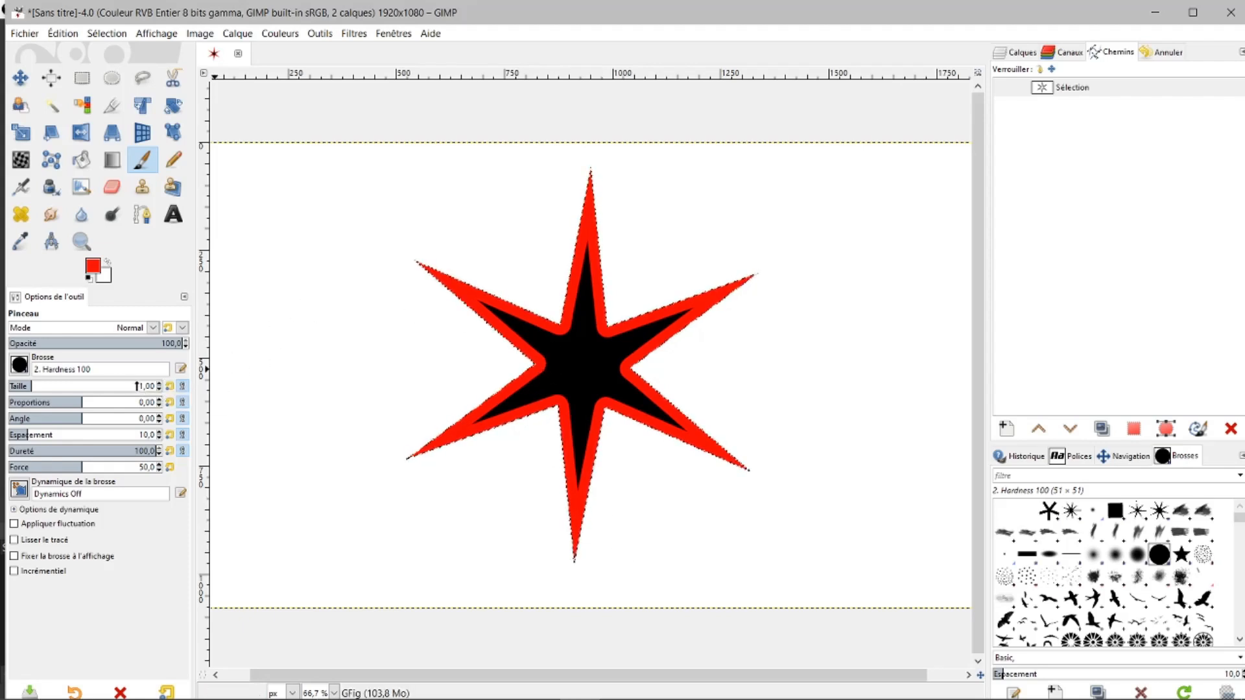
pyautogui.hotkey('ctrl', 'z')
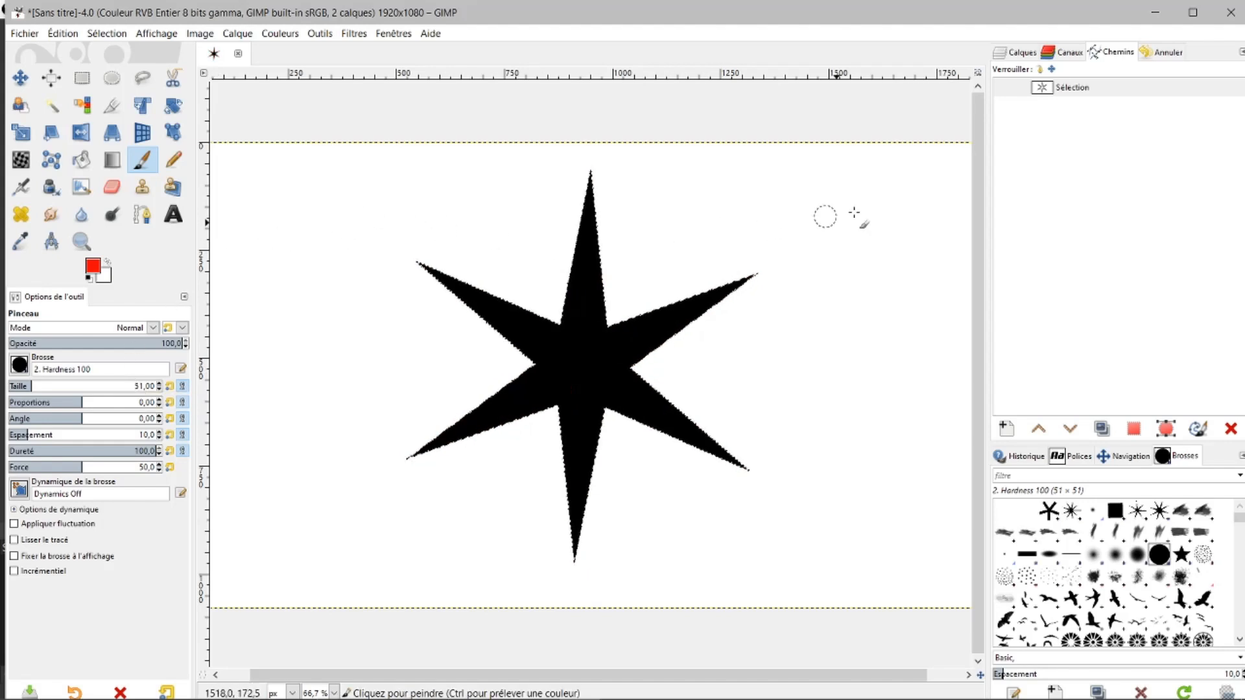
# Reactivate the star path for editing and add a new transparent 1920 × 1080 layer named Calque.
pyautogui.doubleClick(1042, 88)
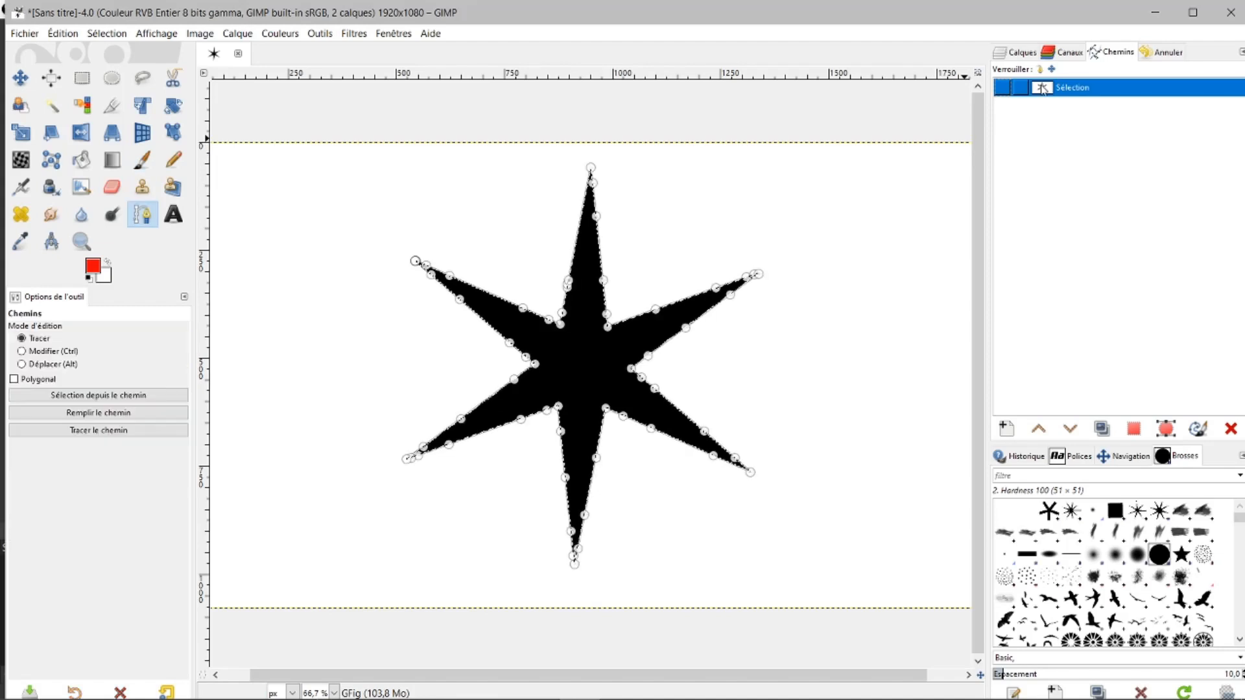
pyautogui.click(1026, 55)
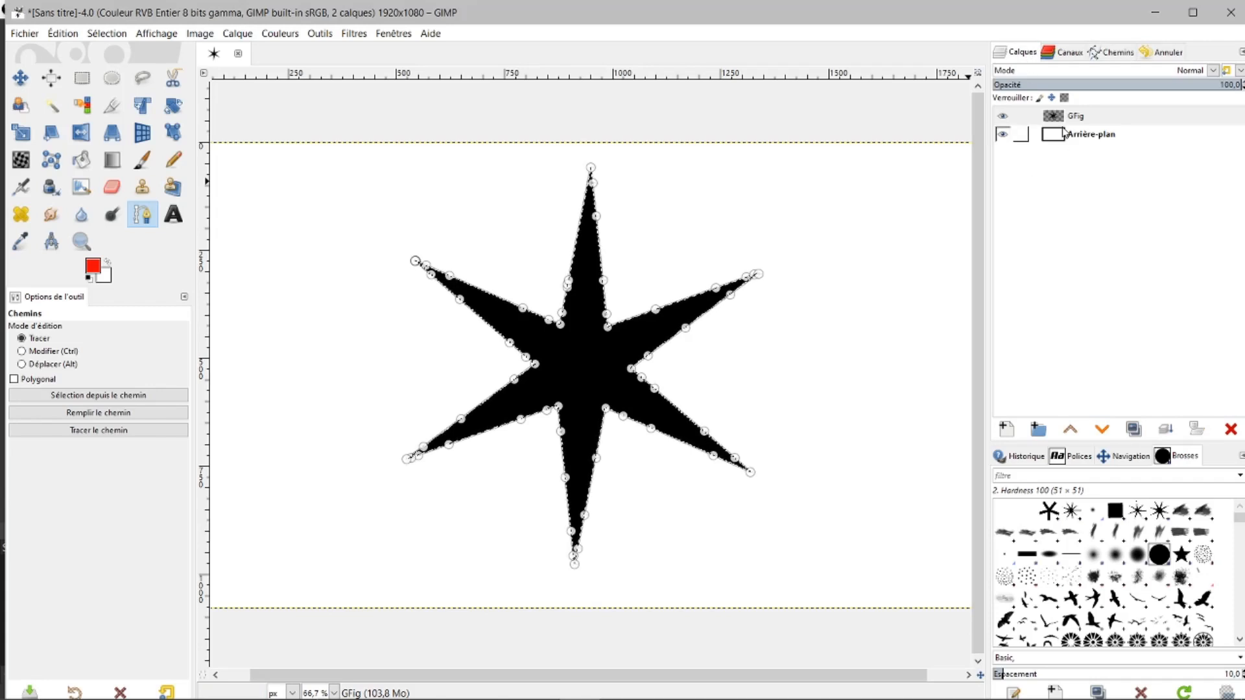
pyautogui.click(1006, 429)
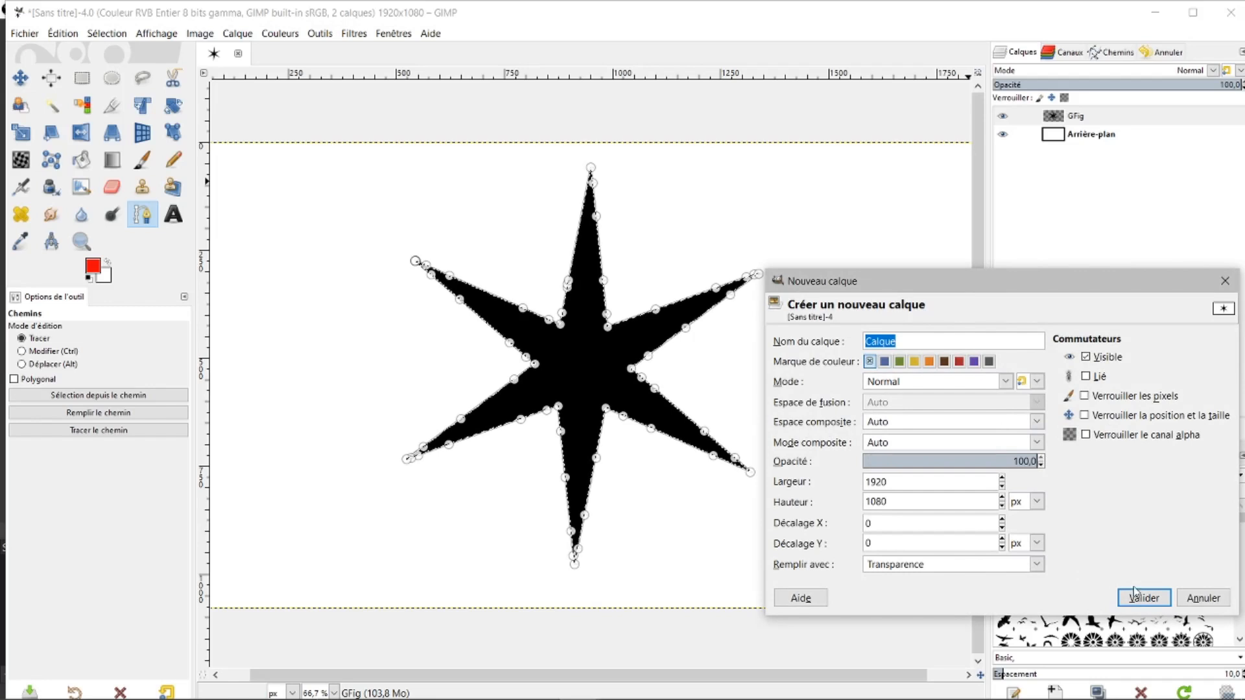
pyautogui.click(1143, 598)
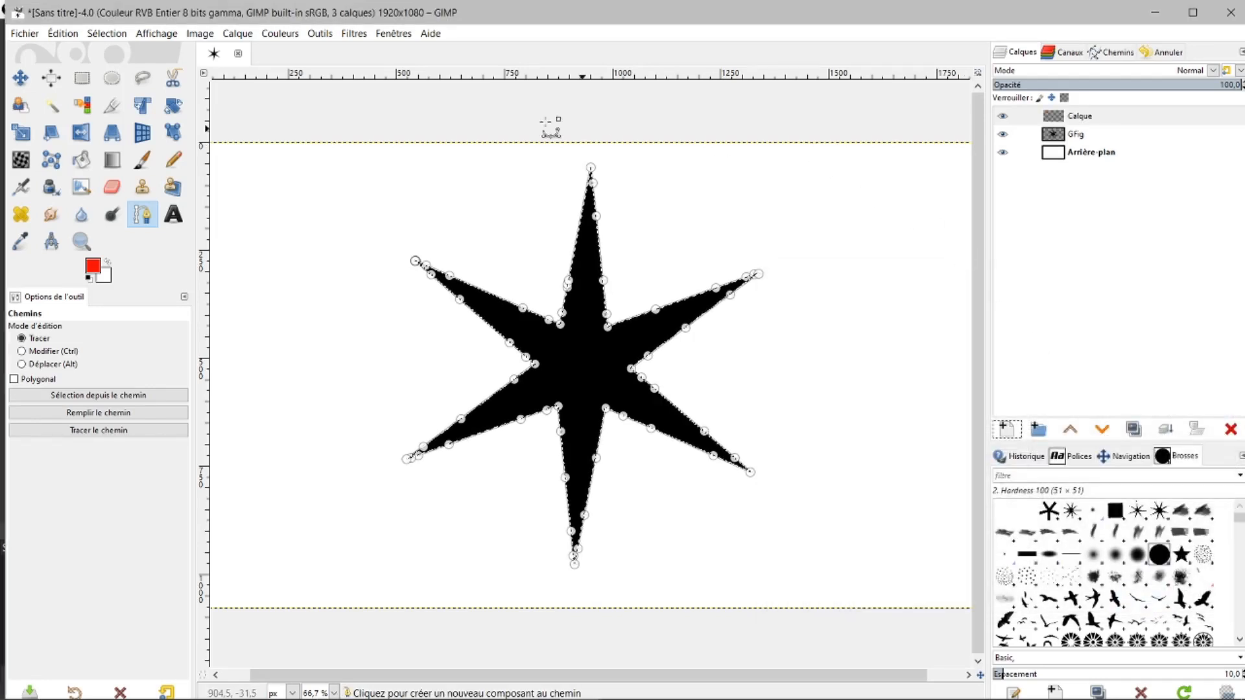
# Stroke the star path in red on the new layer using the Pinceau tool with the brush size set to 14.
pyautogui.click(88, 431)
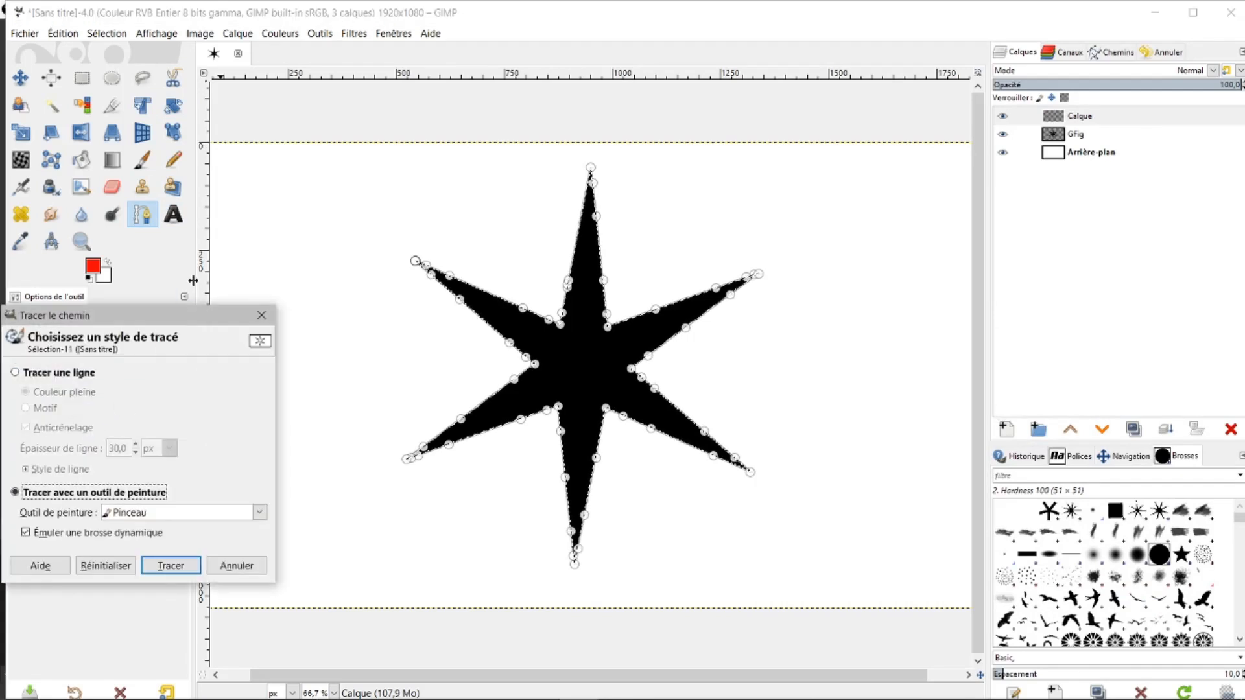
pyautogui.moveTo(154, 323); pyautogui.dragTo(402, 160)
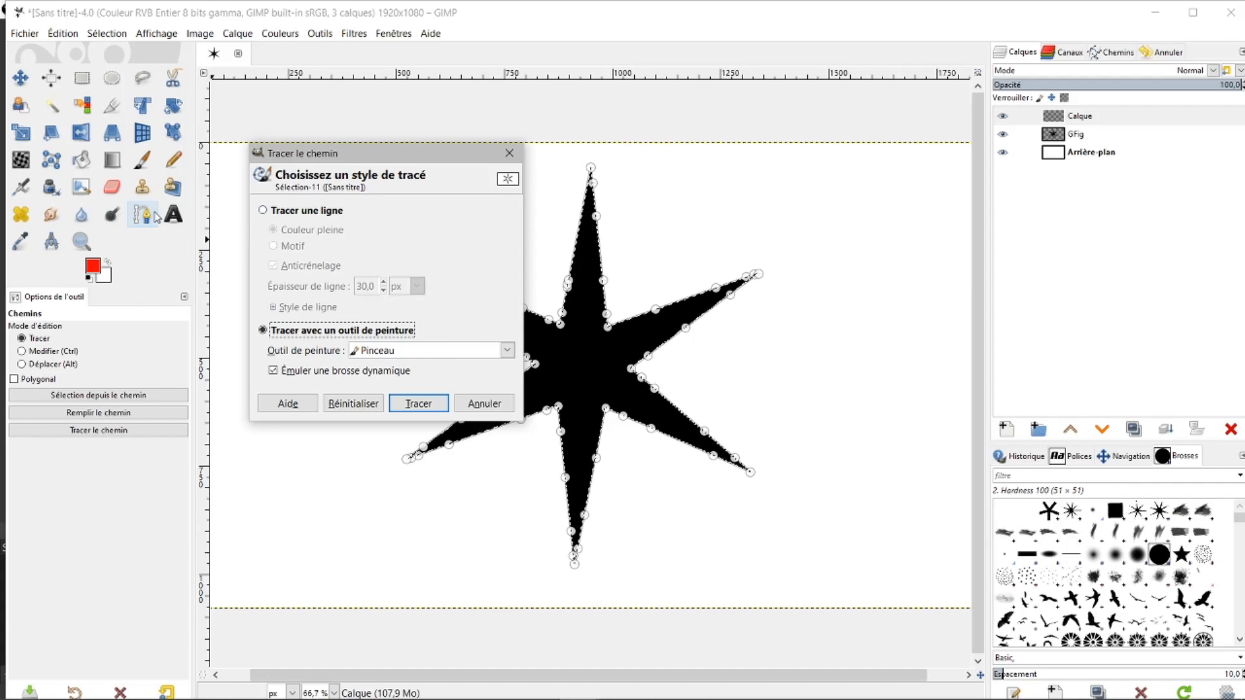
pyautogui.click(142, 160)
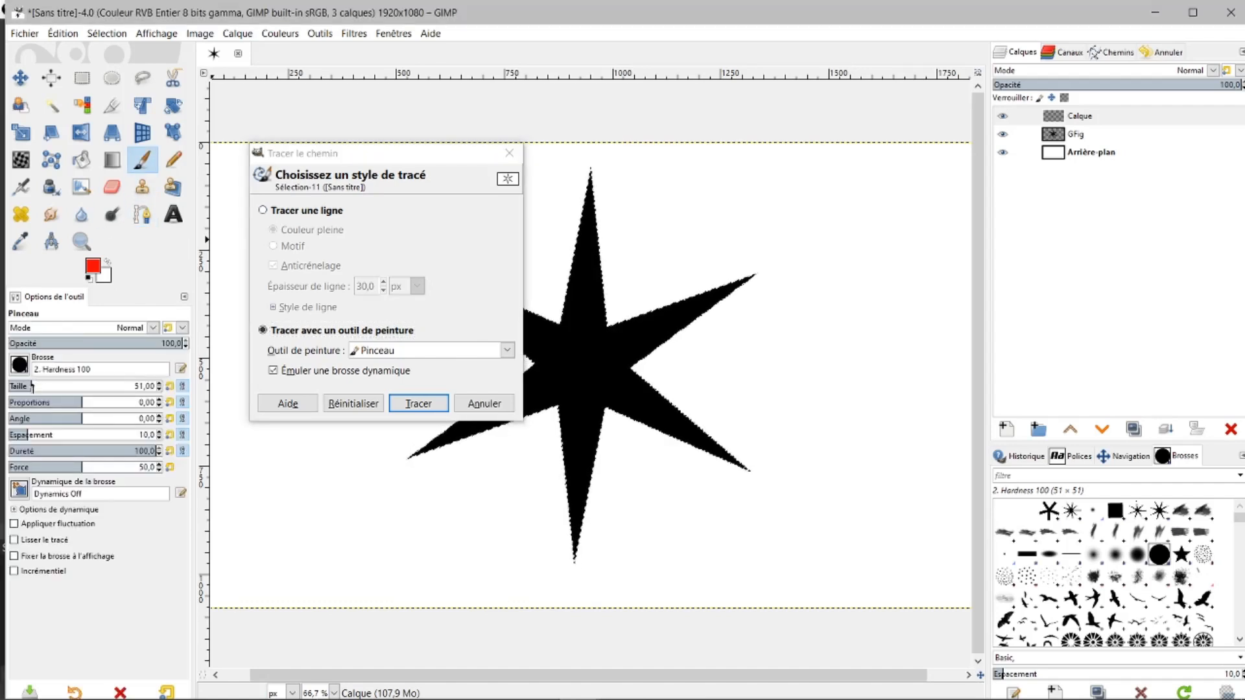
pyautogui.moveTo(32, 387); pyautogui.dragTo(20, 385)
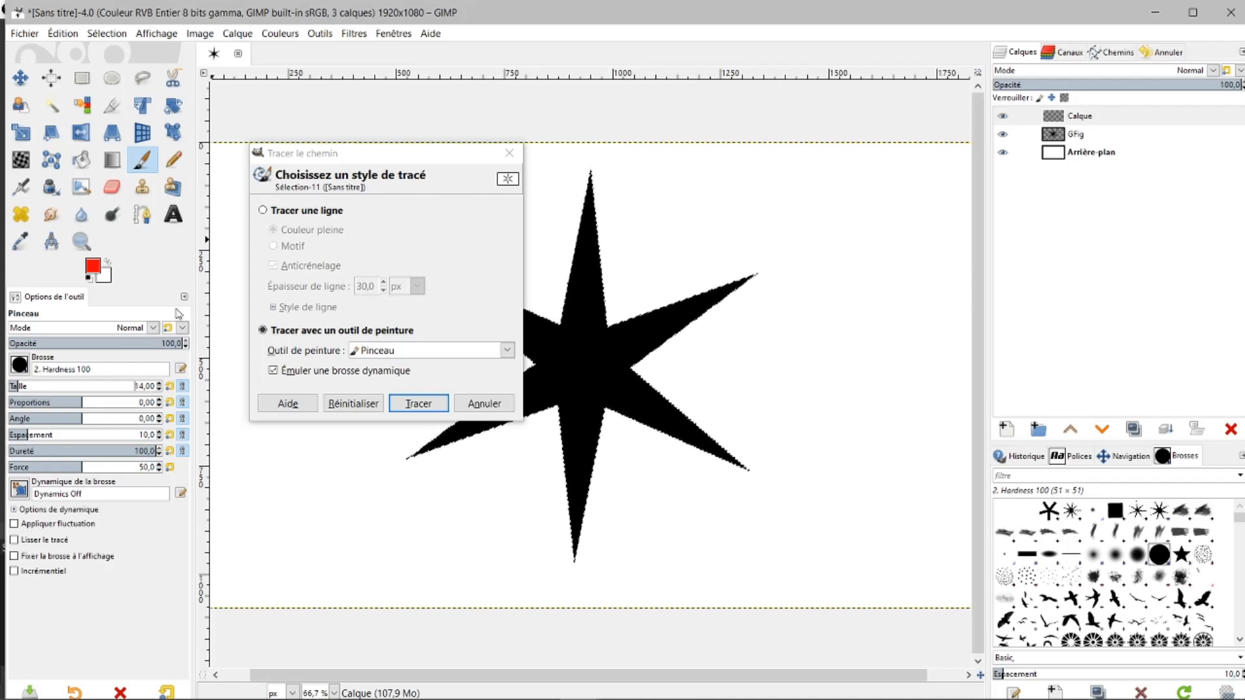
pyautogui.click(410, 404)
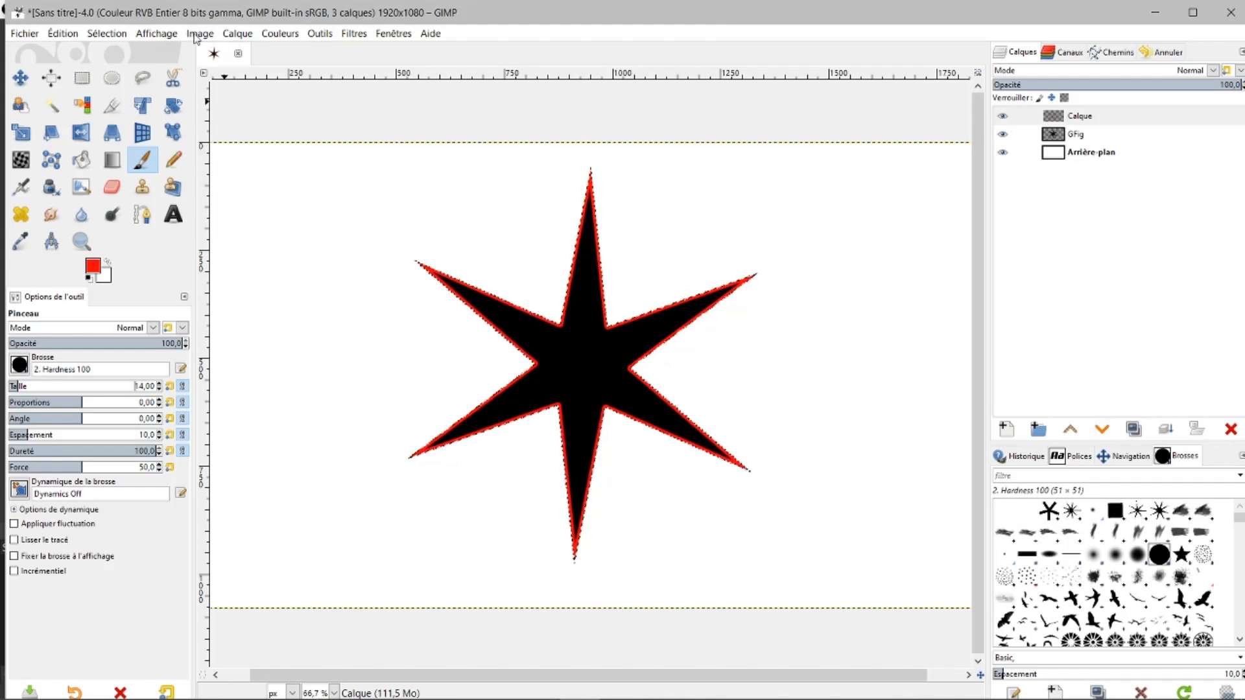
# Clear the selection, then hide and show the GFig layer to check the red outline on its own layer.
pyautogui.click(108, 34)
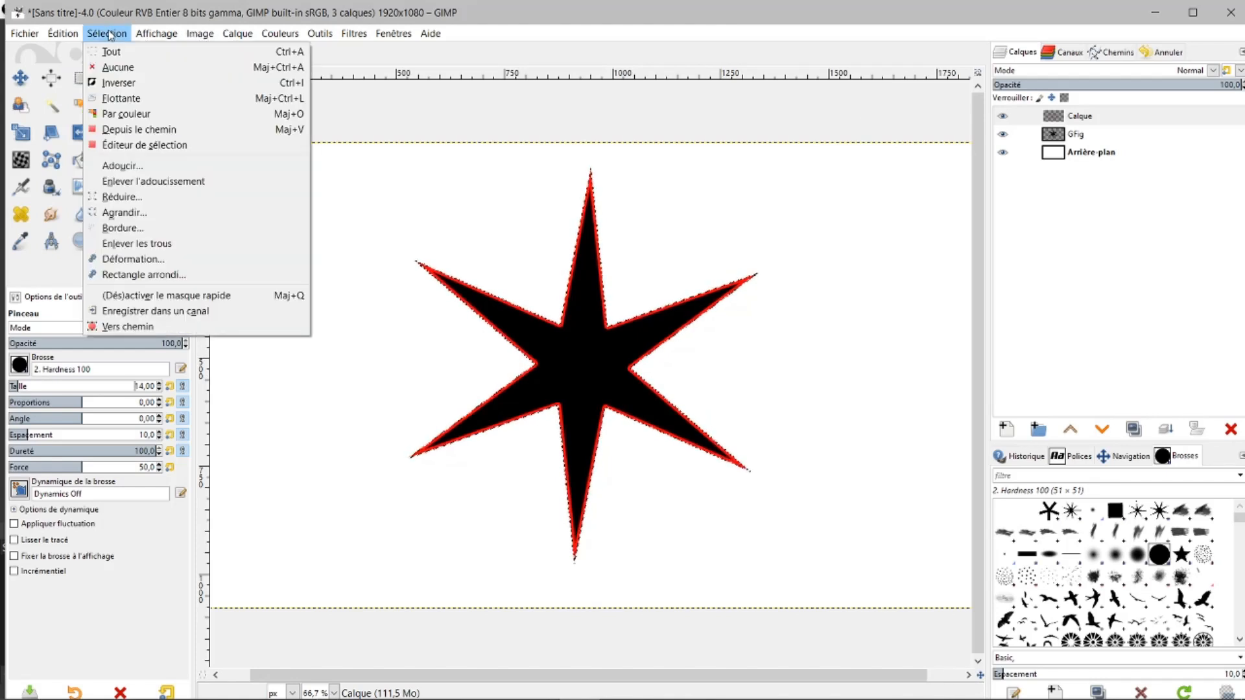
pyautogui.click(117, 68)
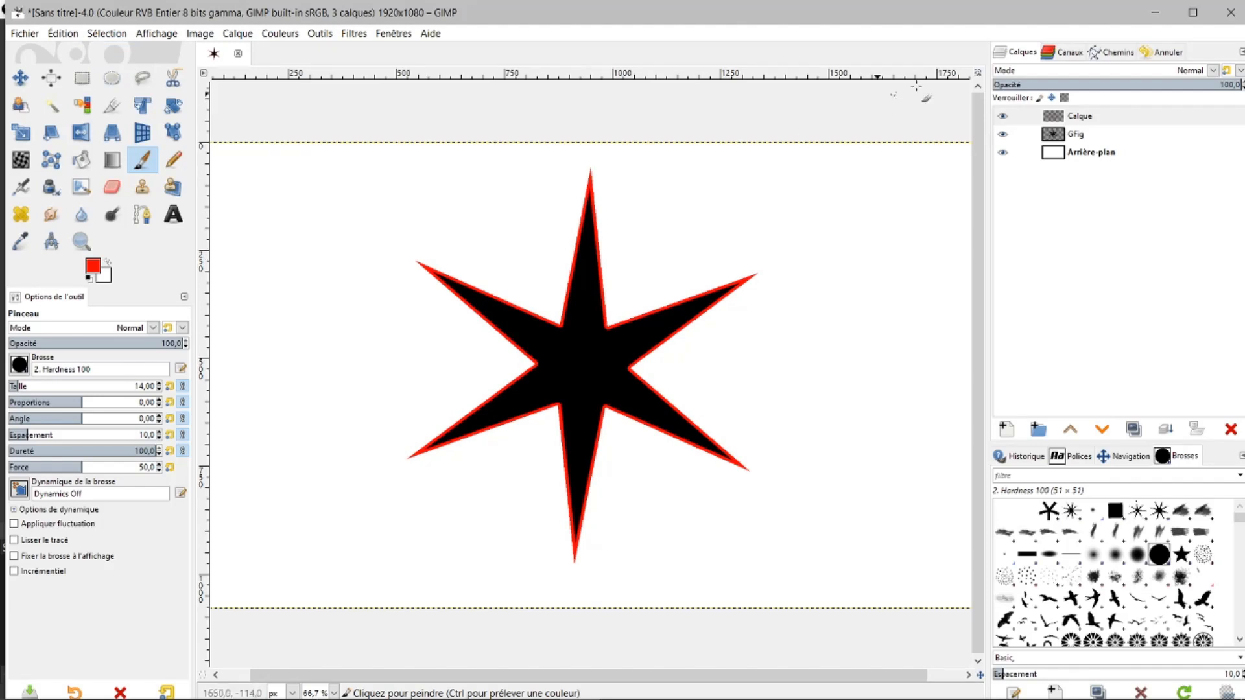
pyautogui.click(1002, 135)
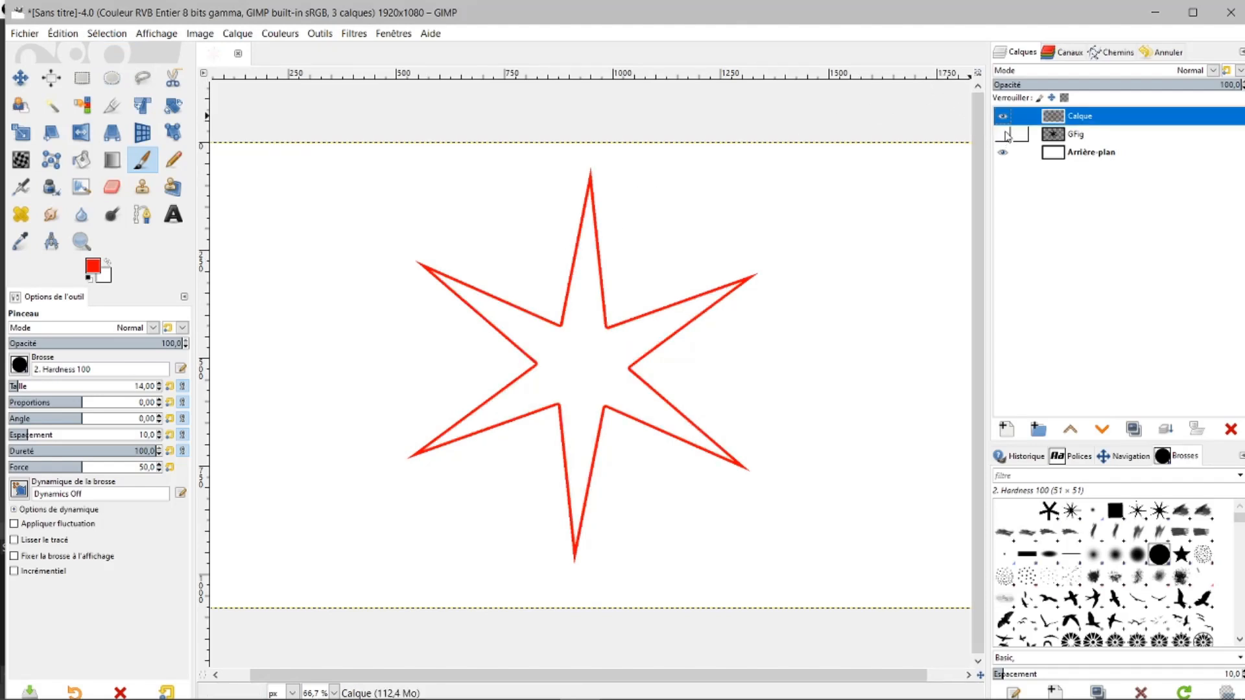
pyautogui.click(1004, 135)
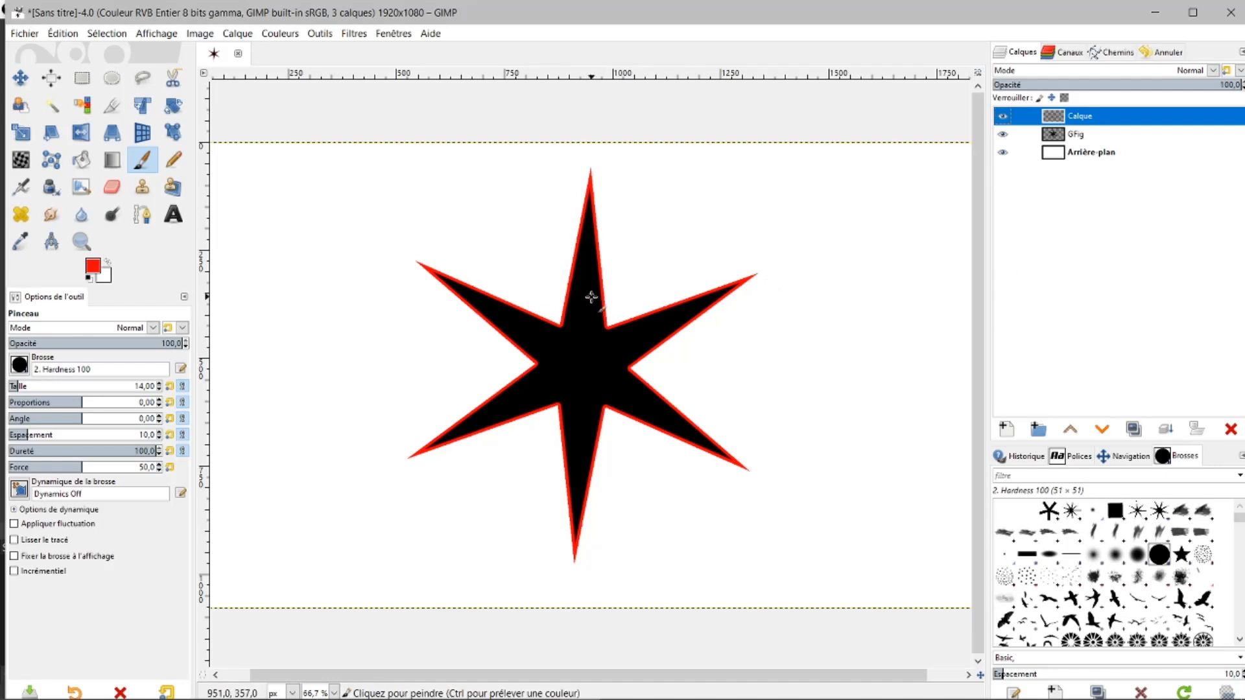
# Reactivate the star path and review its stroke settings for painting tools, then cancel without stroking.
pyautogui.click(1126, 55)
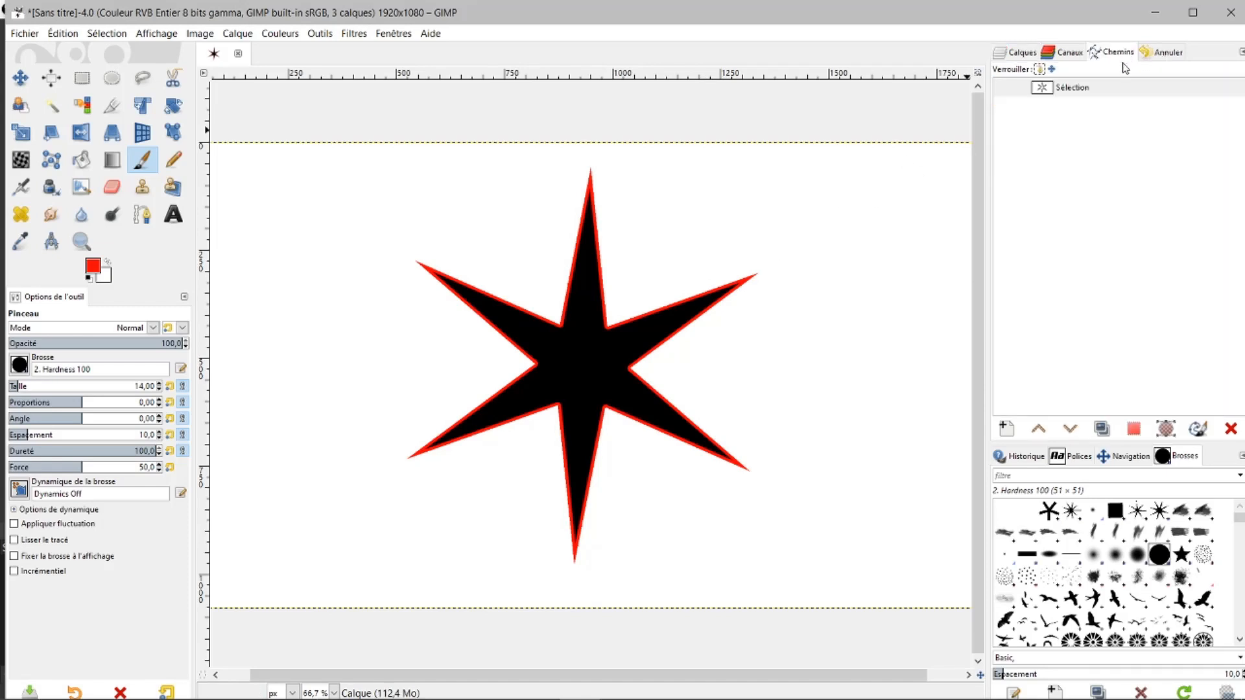
pyautogui.doubleClick(1042, 91)
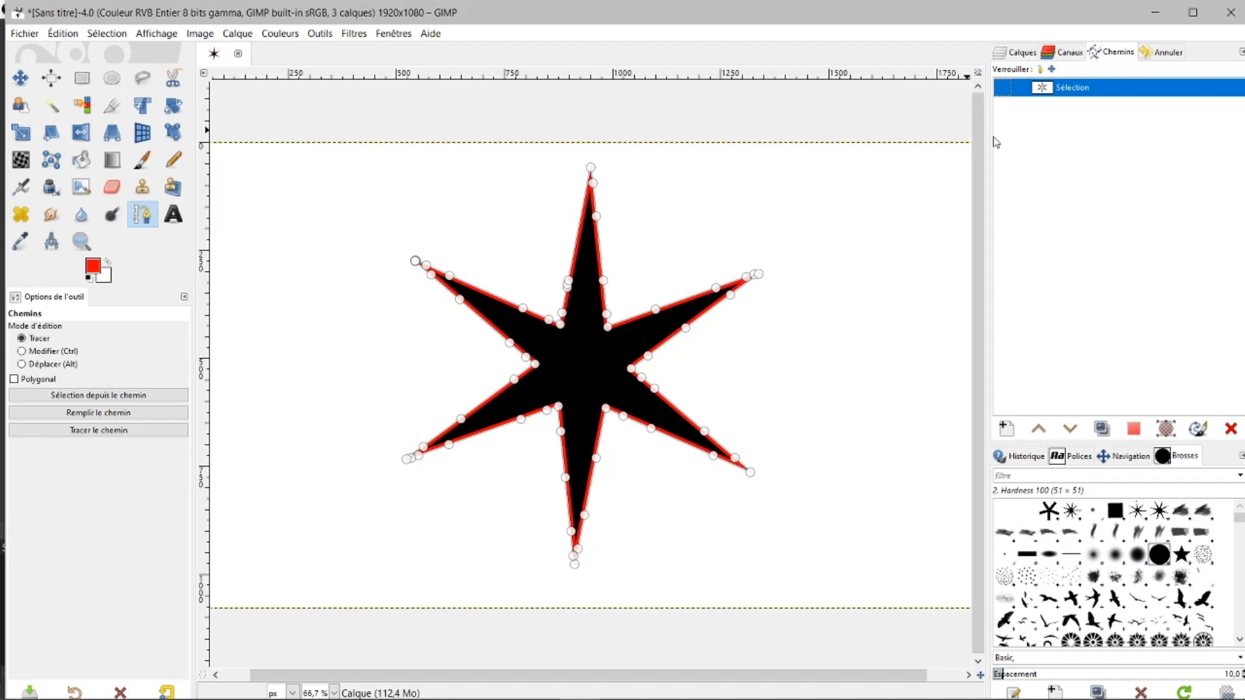
pyautogui.click(68, 433)
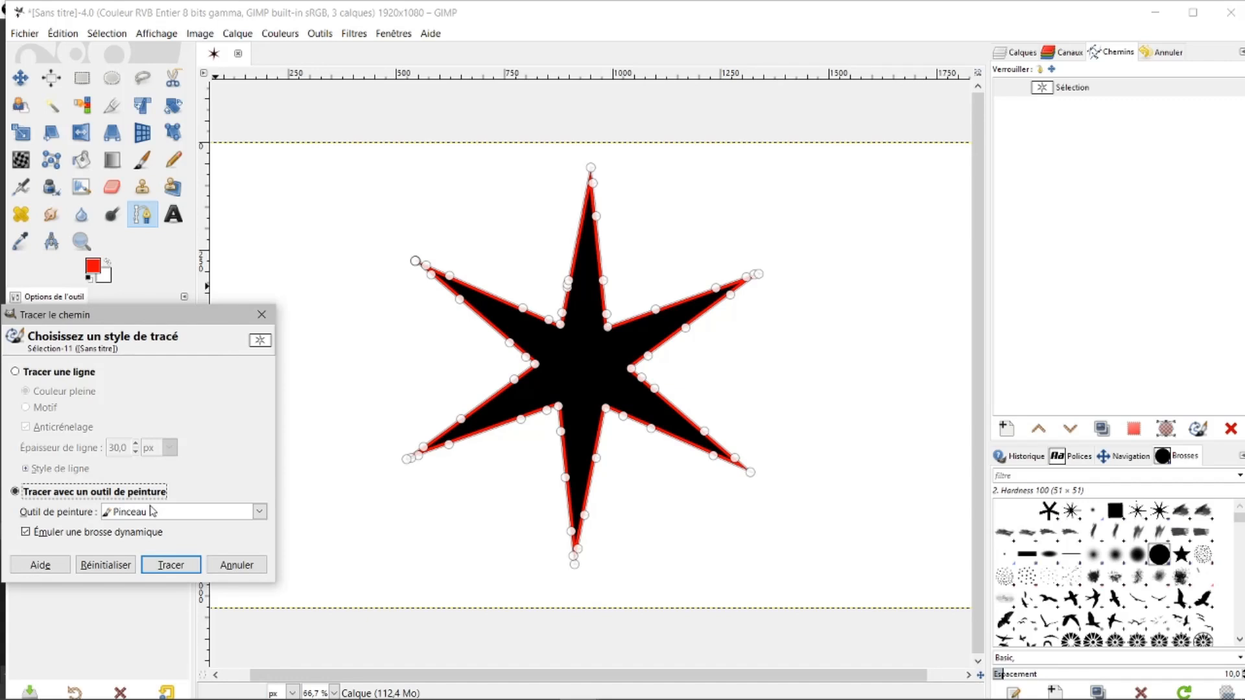
pyautogui.click(229, 566)
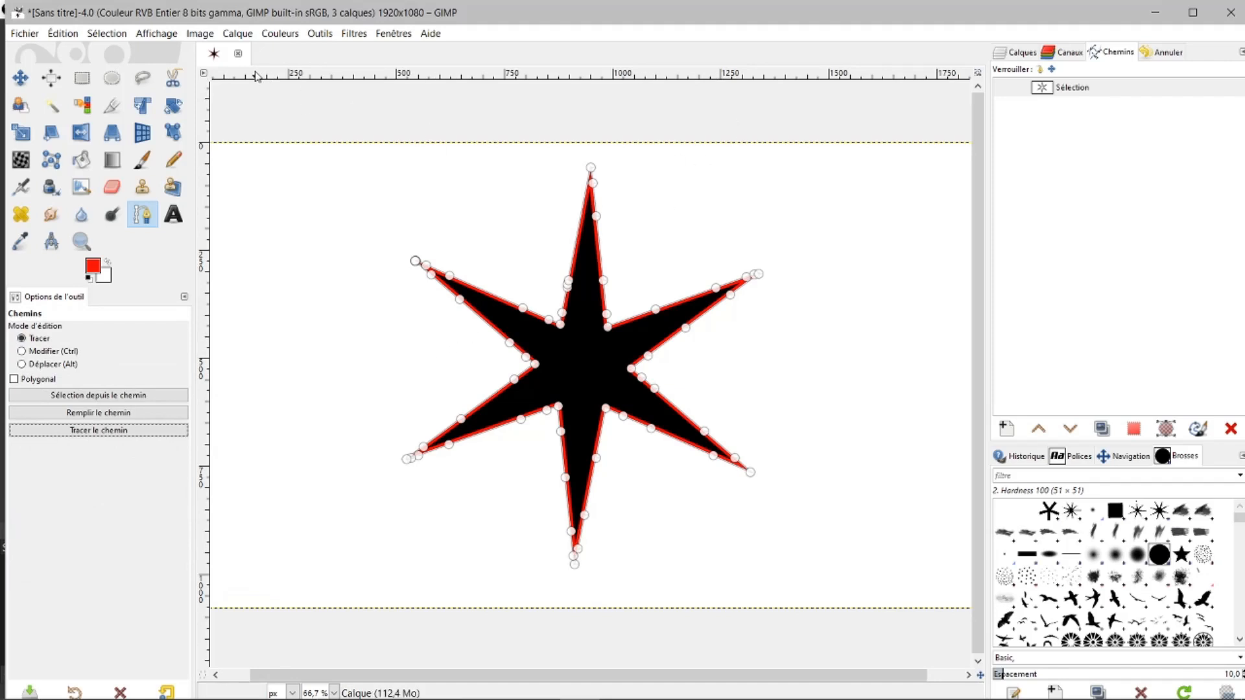
# Delete the GFig and Calque layers and the star path, leaving only the Arrière-plan layer.
pyautogui.click(1004, 53)
pyautogui.click(1069, 134)
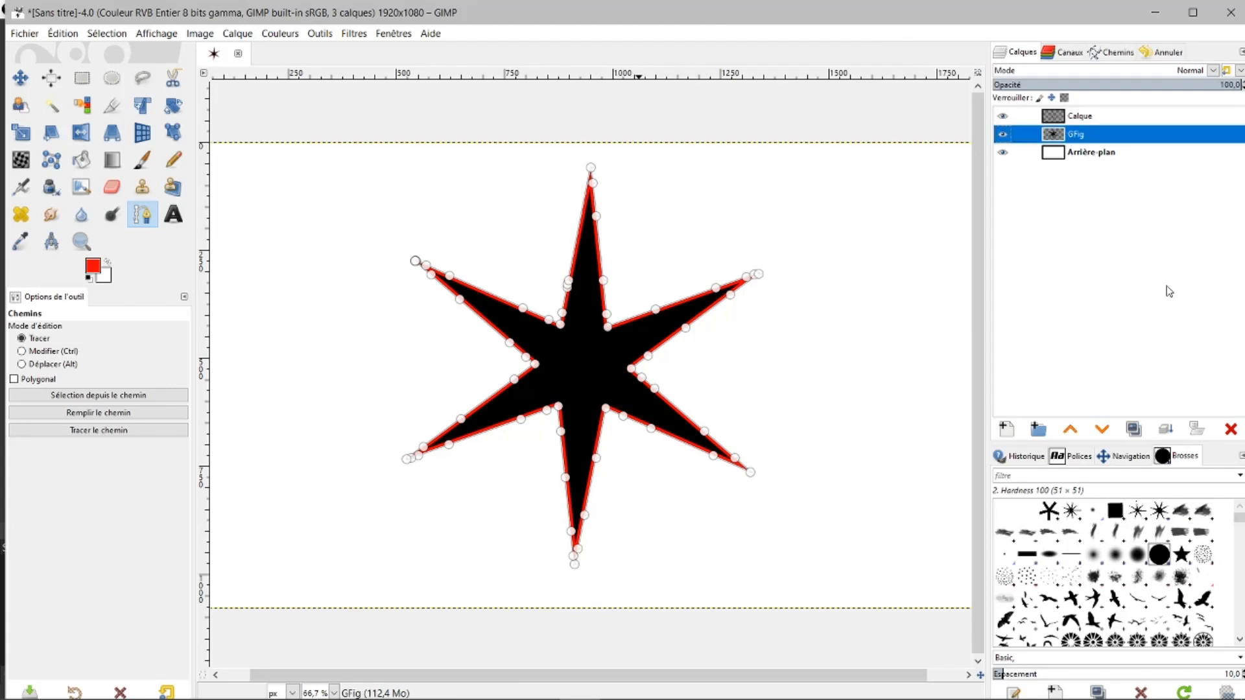
pyautogui.click(1230, 430)
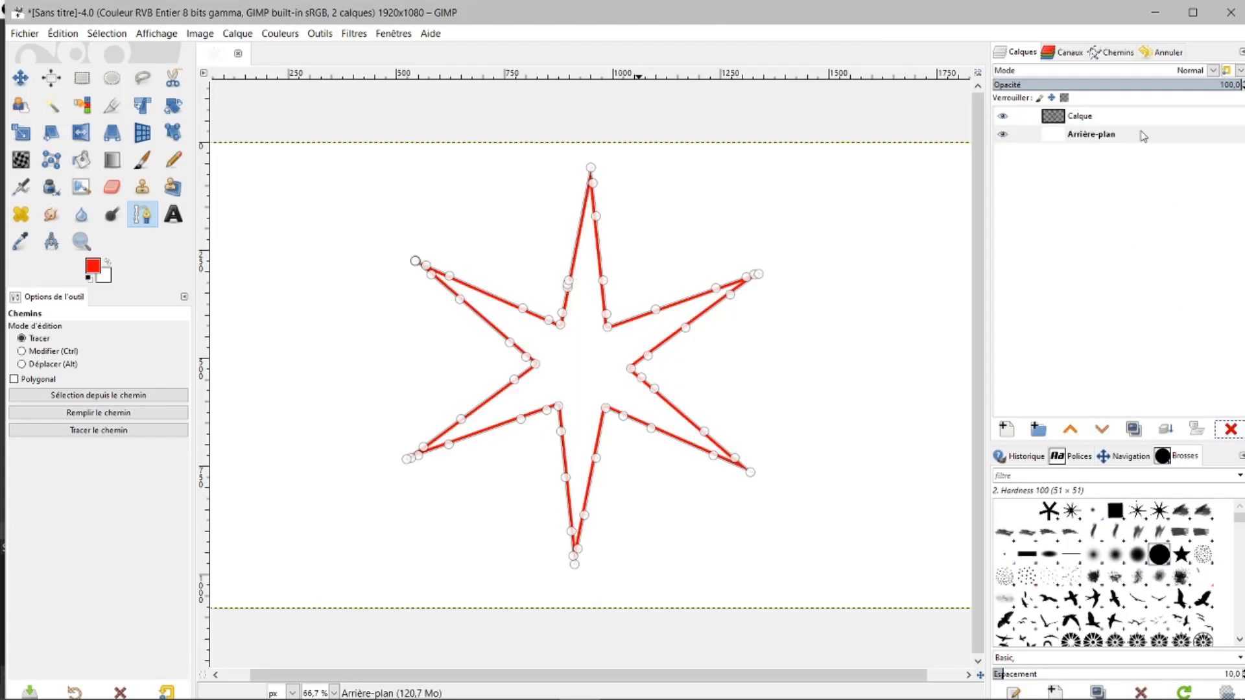
pyautogui.click(1120, 116)
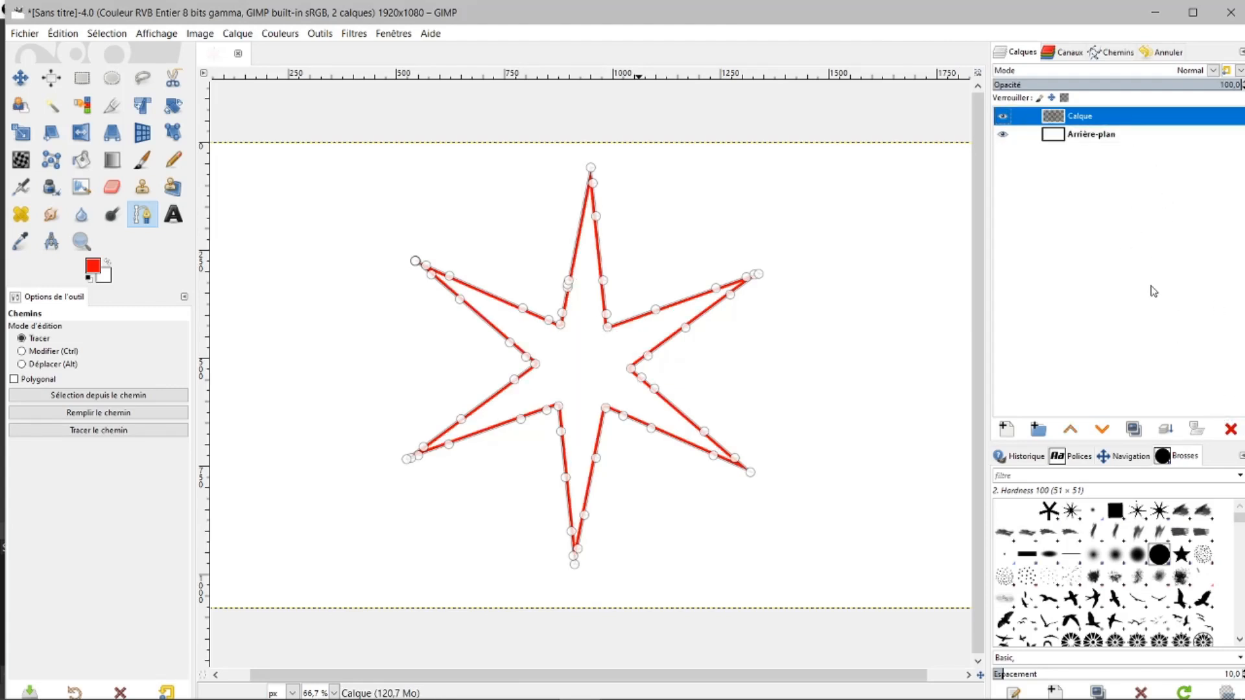
pyautogui.click(1230, 429)
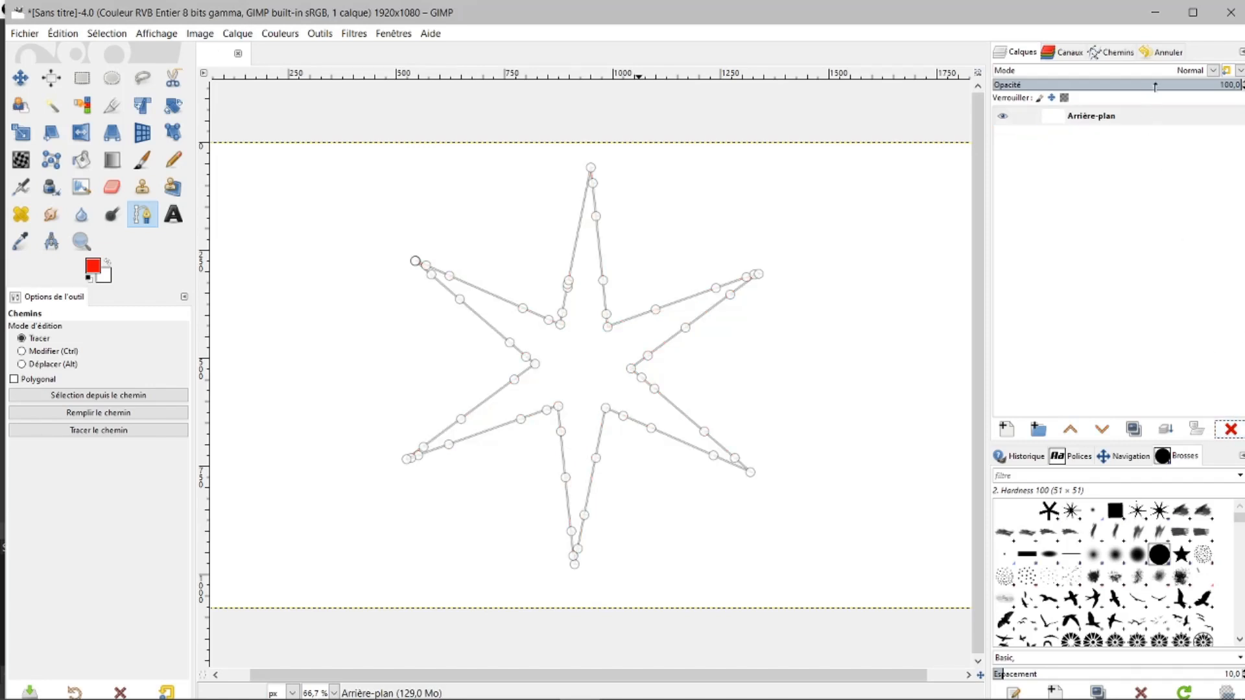
pyautogui.click(1112, 55)
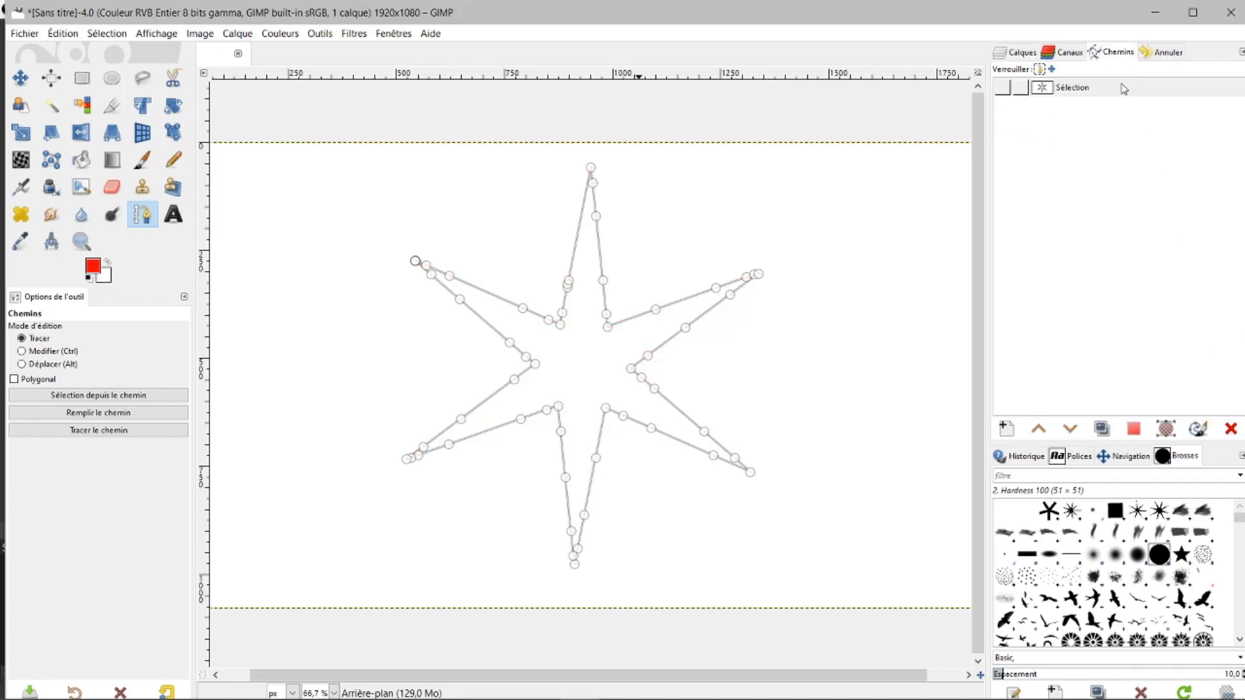
pyautogui.click(1230, 429)
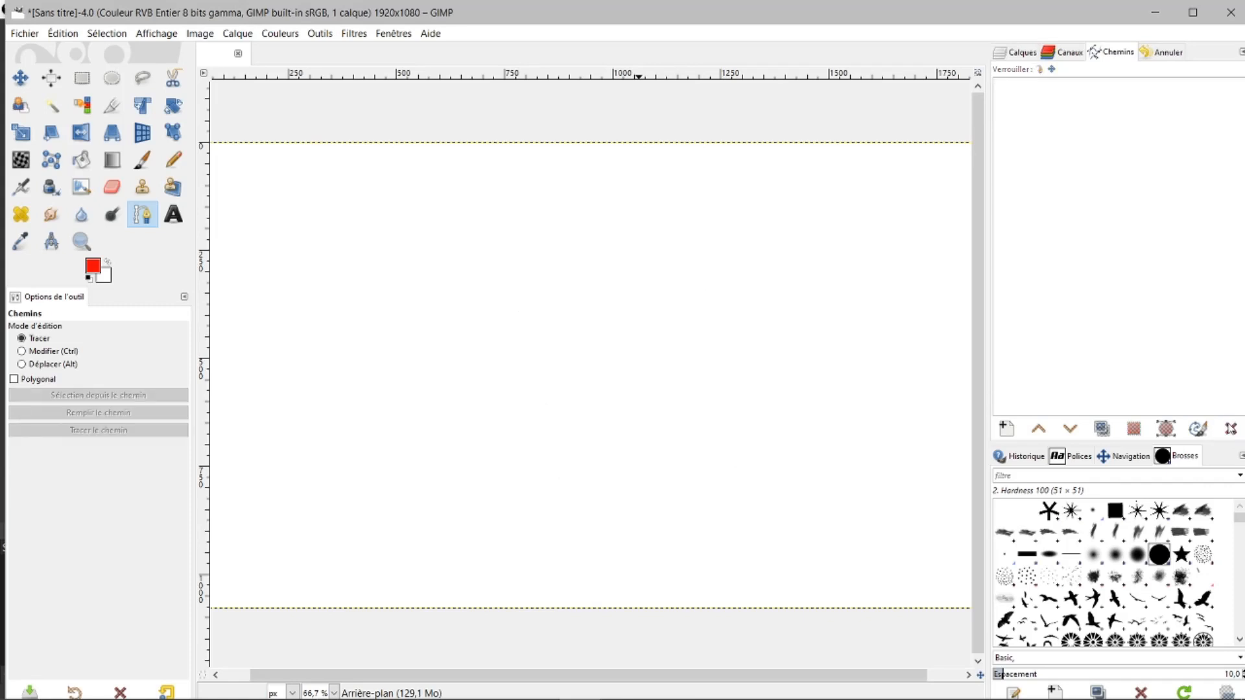
# Reopen the Figures géométriques (GFig) filter on the blank image and set its stroke colour to black (000000).
pyautogui.click(1023, 55)
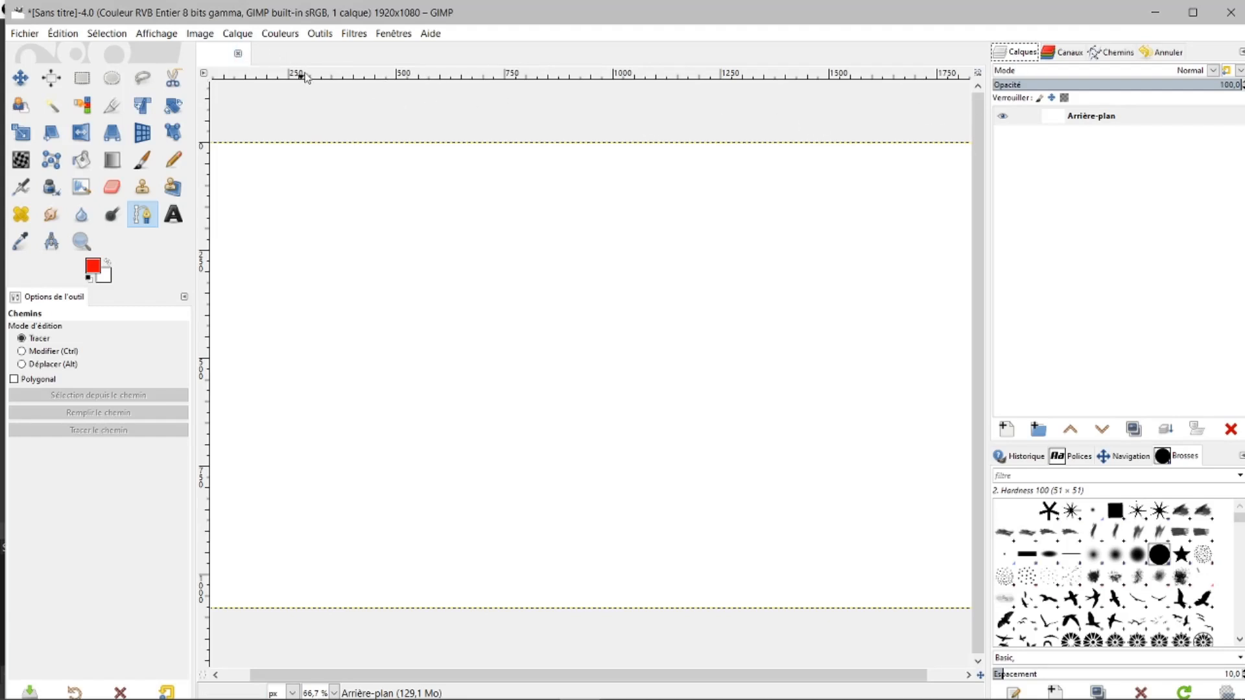
pyautogui.click(352, 34)
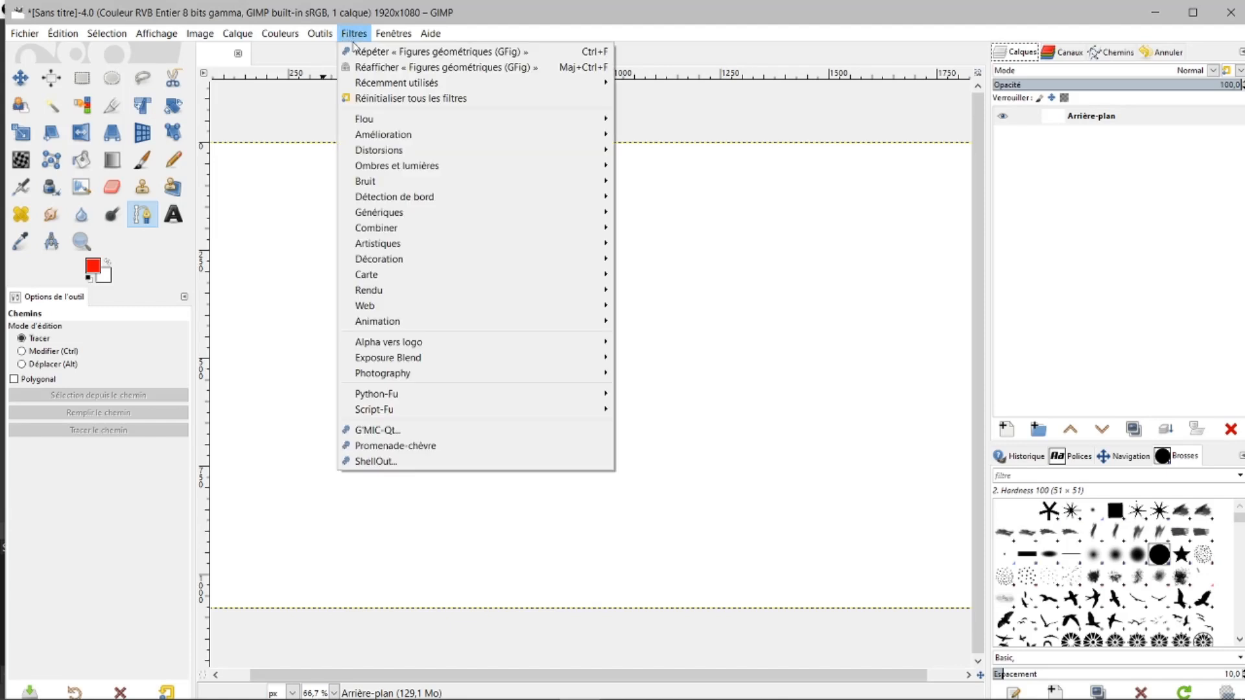
pyautogui.click(366, 69)
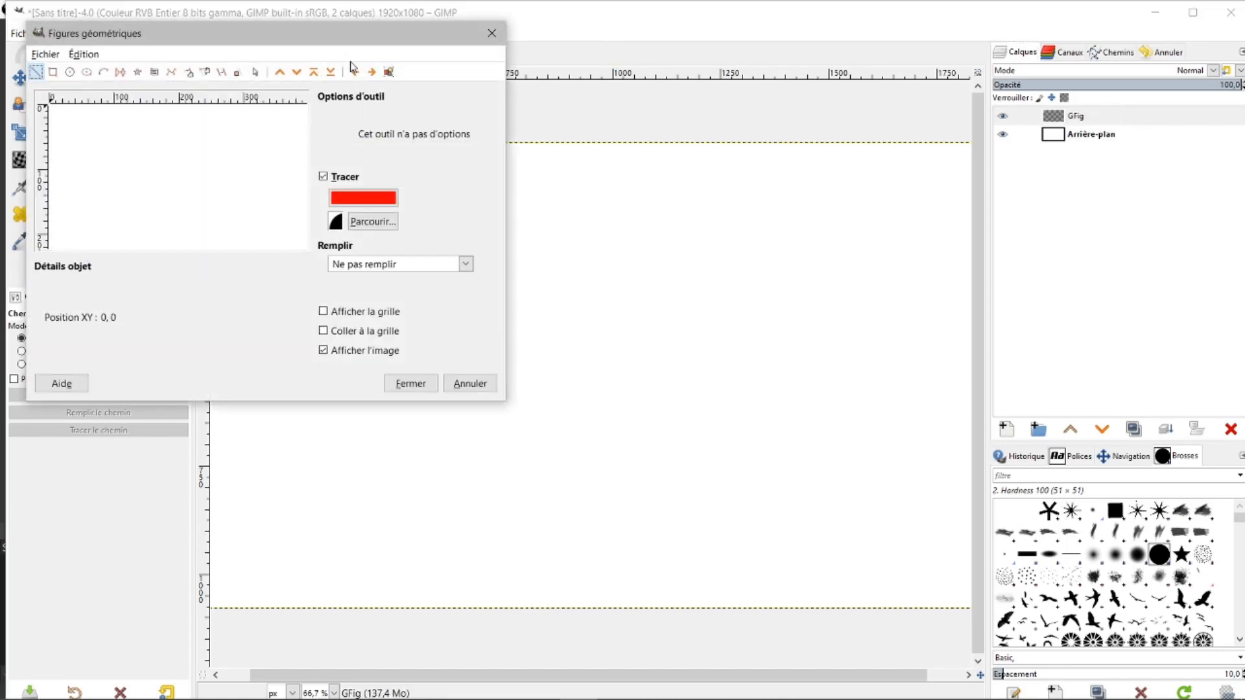
pyautogui.click(342, 201)
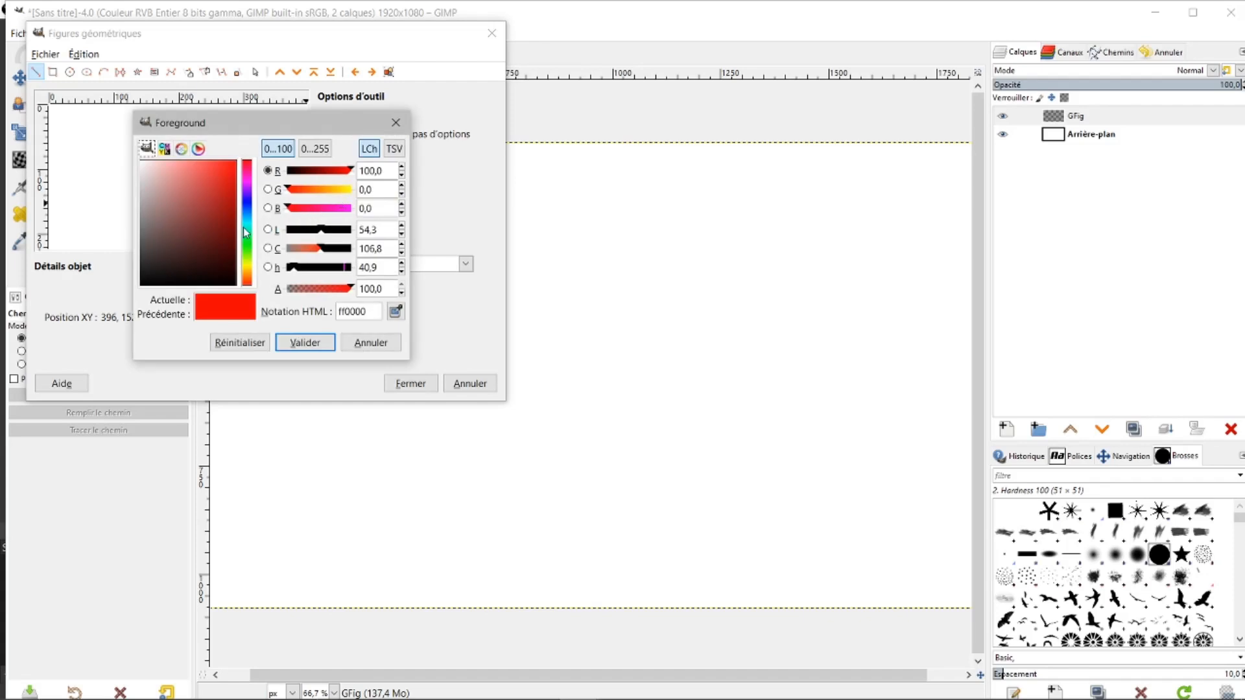
pyautogui.moveTo(227, 218); pyautogui.dragTo(264, 297)
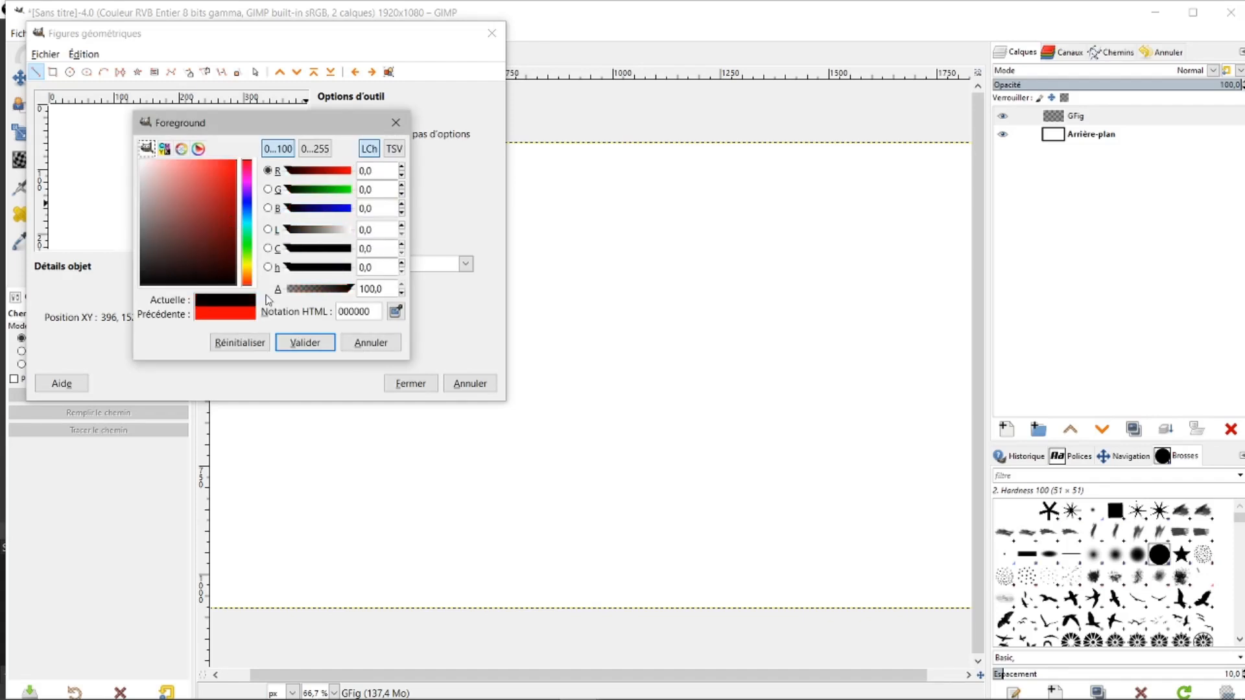
pyautogui.click(292, 337)
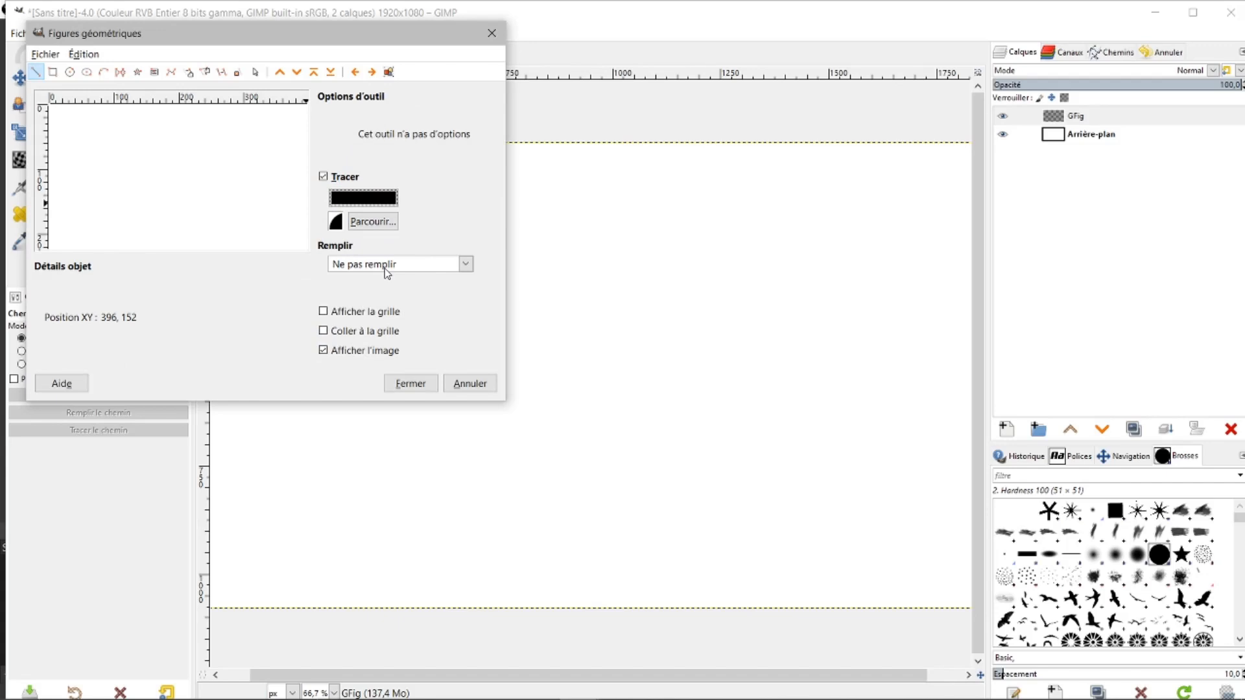
# Draw an unfilled star with 3 sides from the middle of the GFig preview and apply it to the image.
pyautogui.click(138, 74)
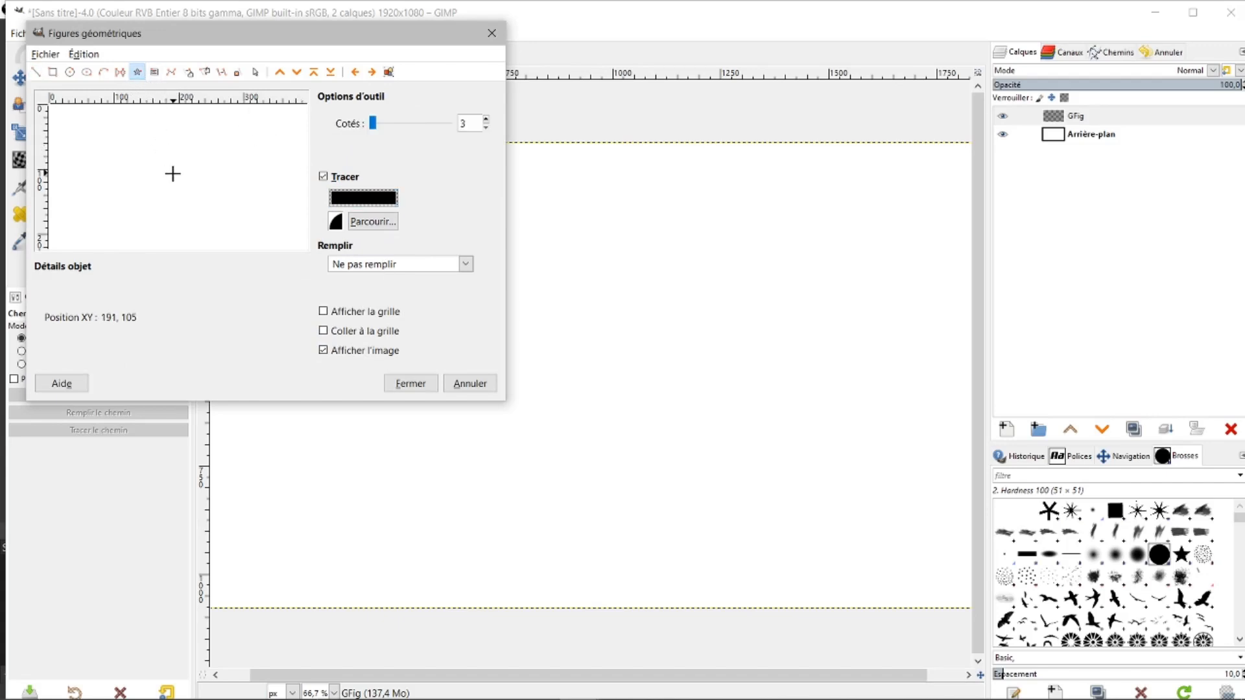
pyautogui.moveTo(173, 178); pyautogui.dragTo(229, 212)
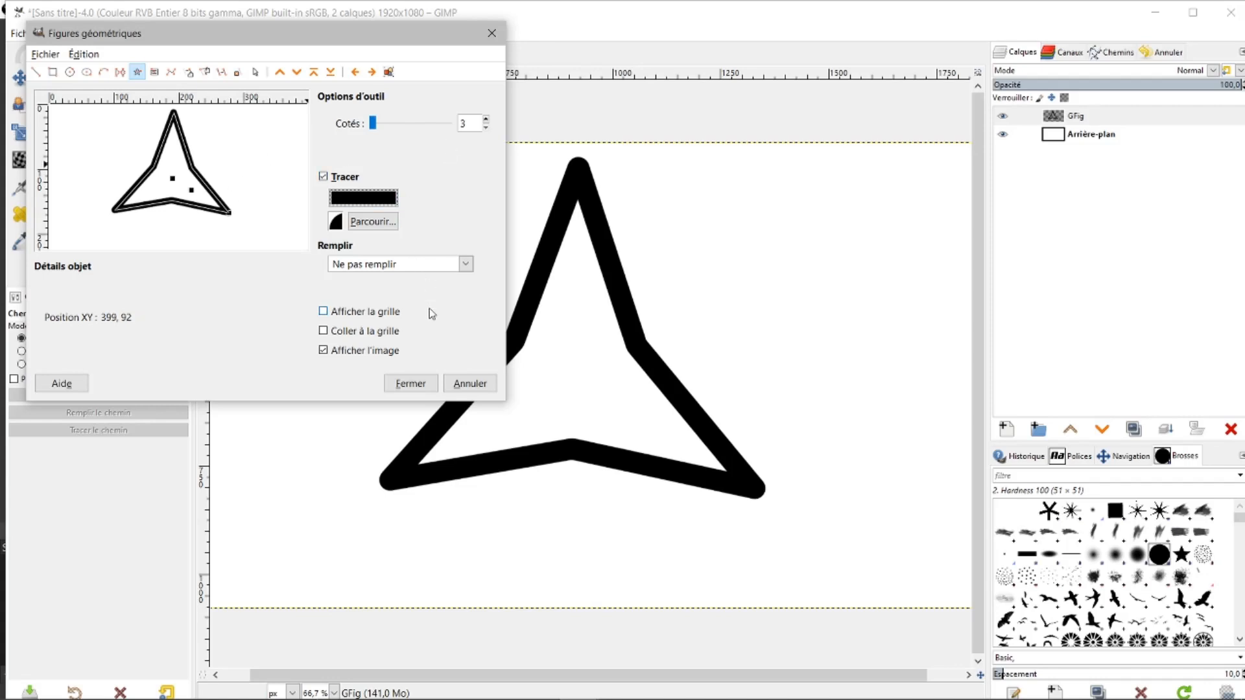
pyautogui.click(410, 384)
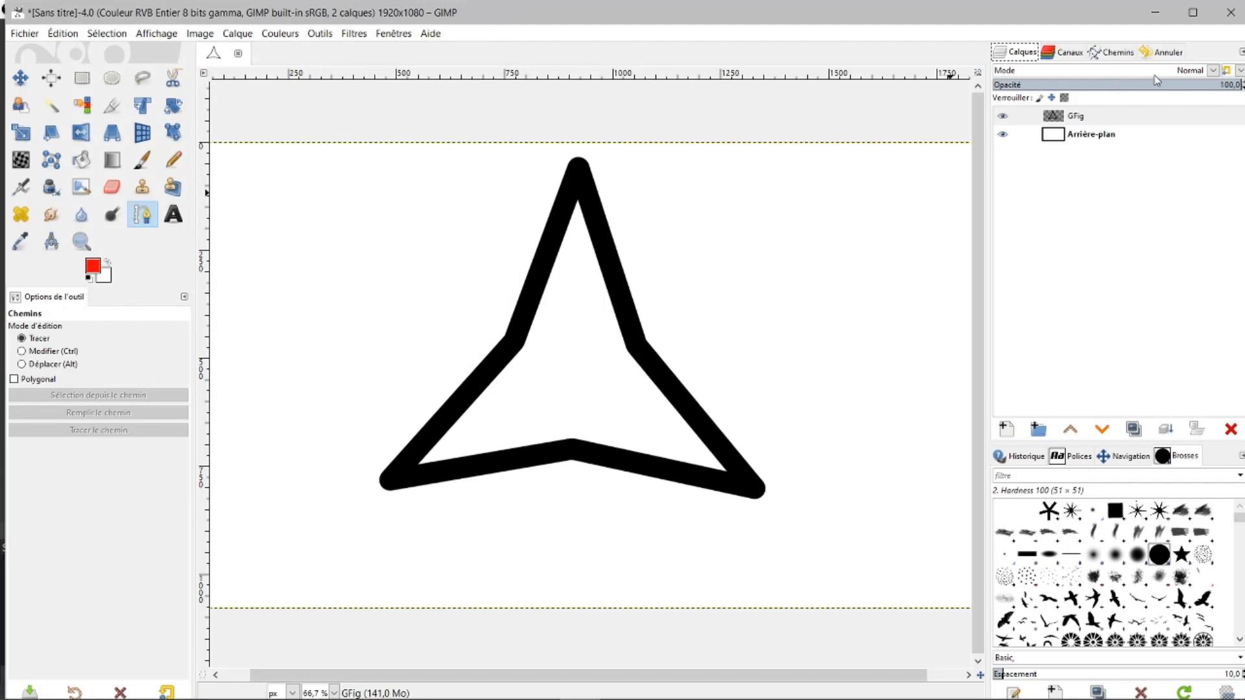
# Select the black star outline from the GFig layer's alpha and convert that selection into a path.
pyautogui.click(1119, 56)
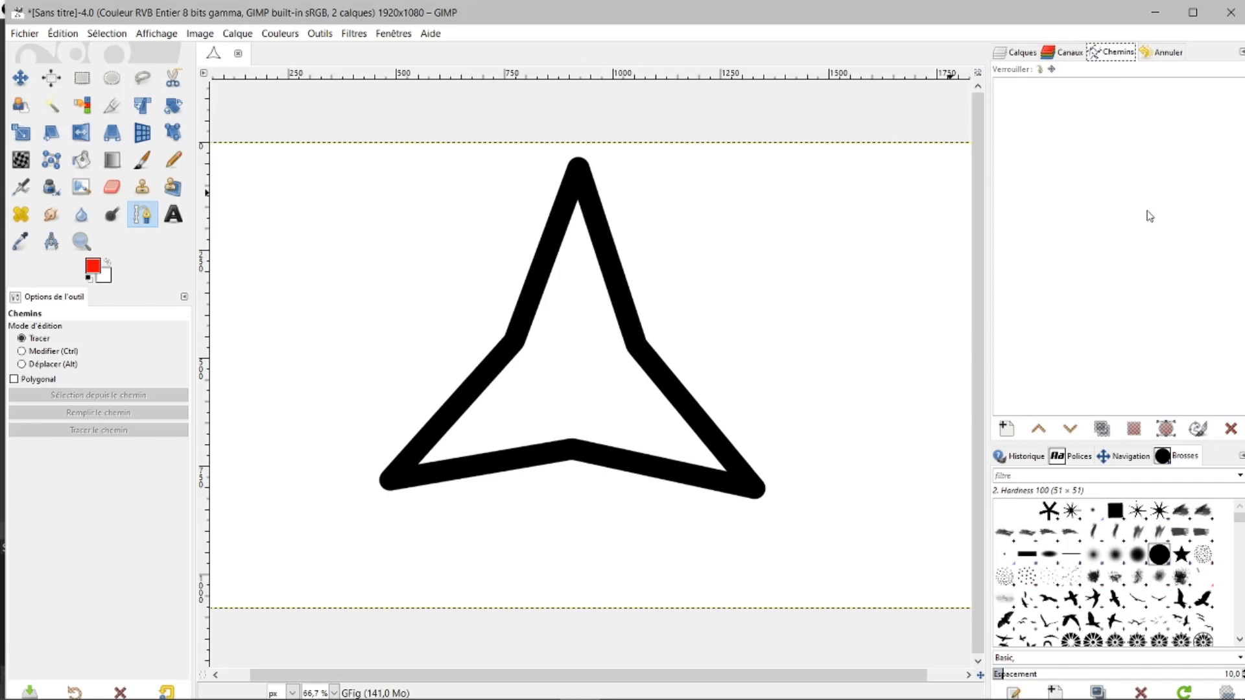
pyautogui.click(1023, 53)
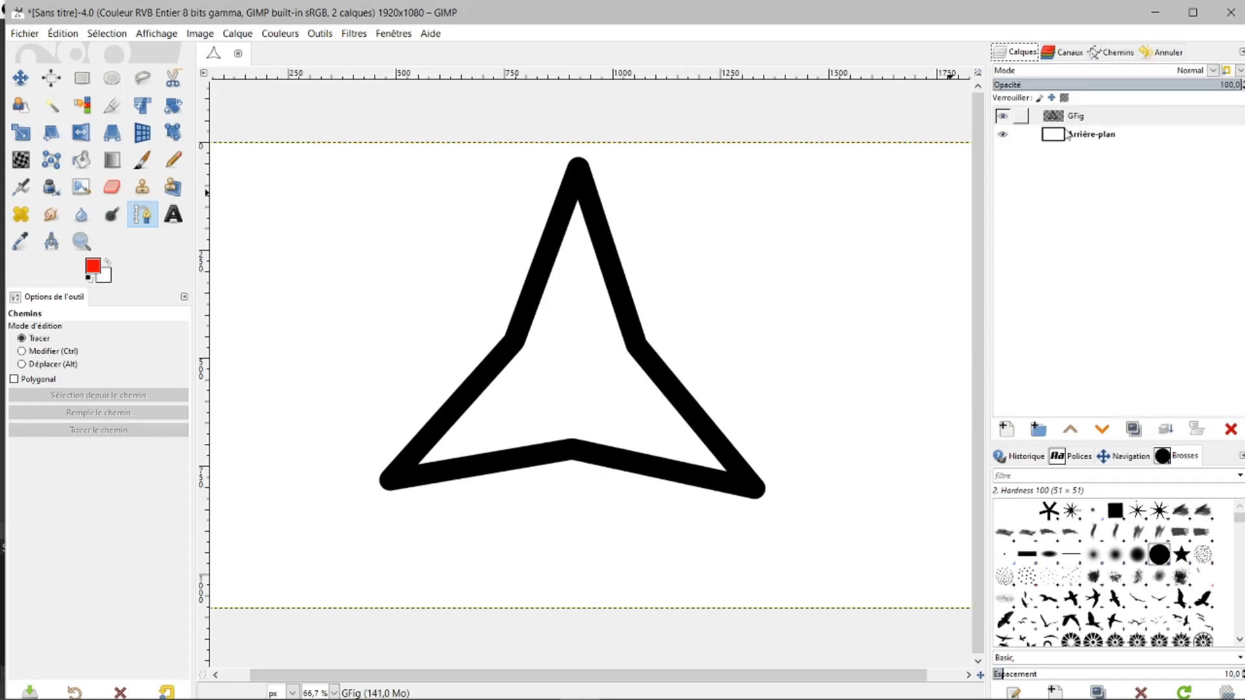
pyautogui.rightClick(1055, 121)
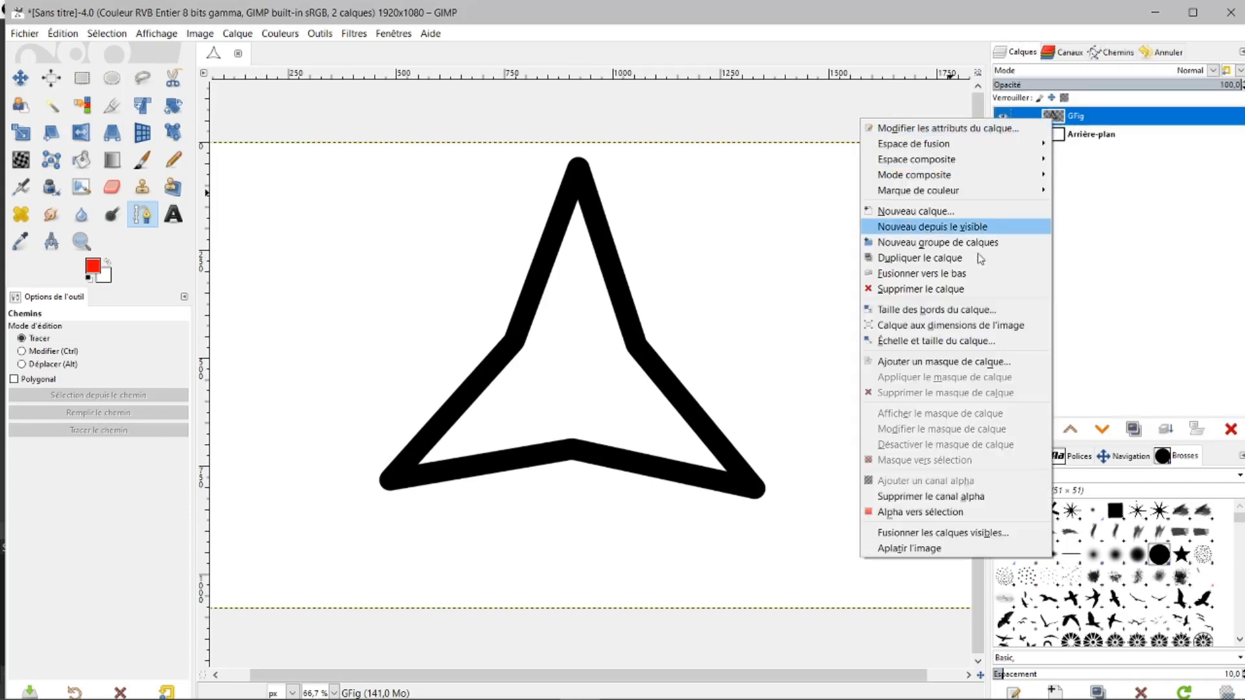
pyautogui.click(906, 514)
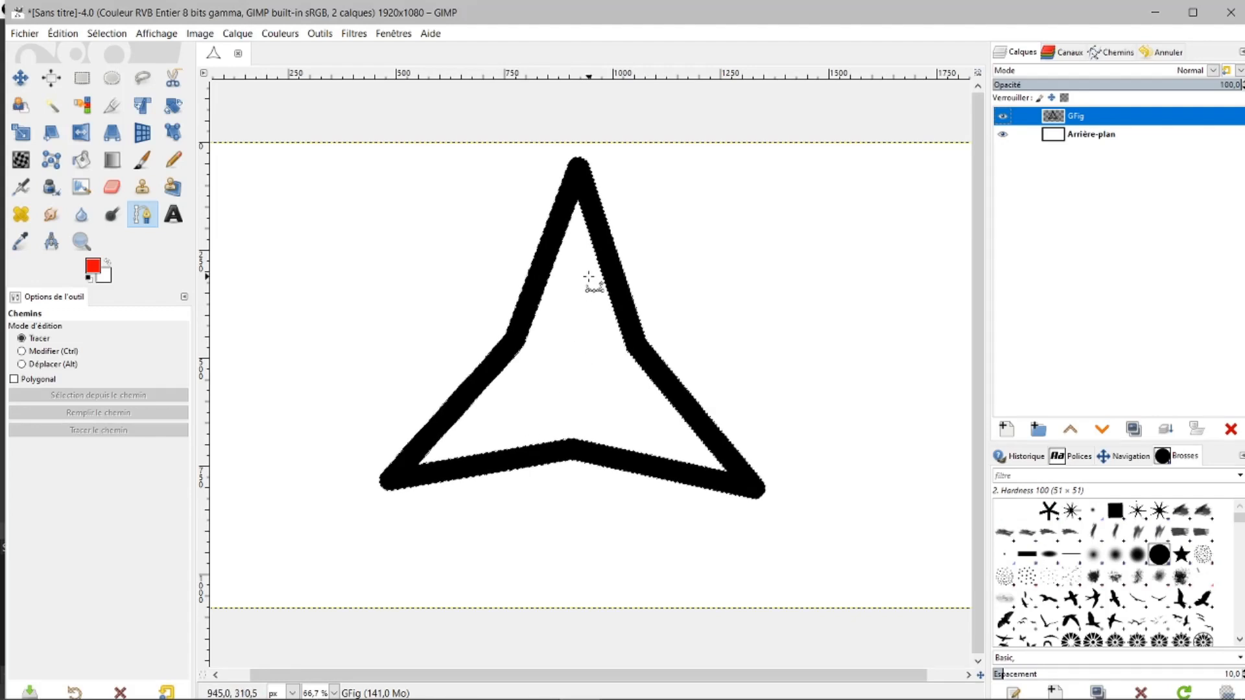
pyautogui.click(1118, 55)
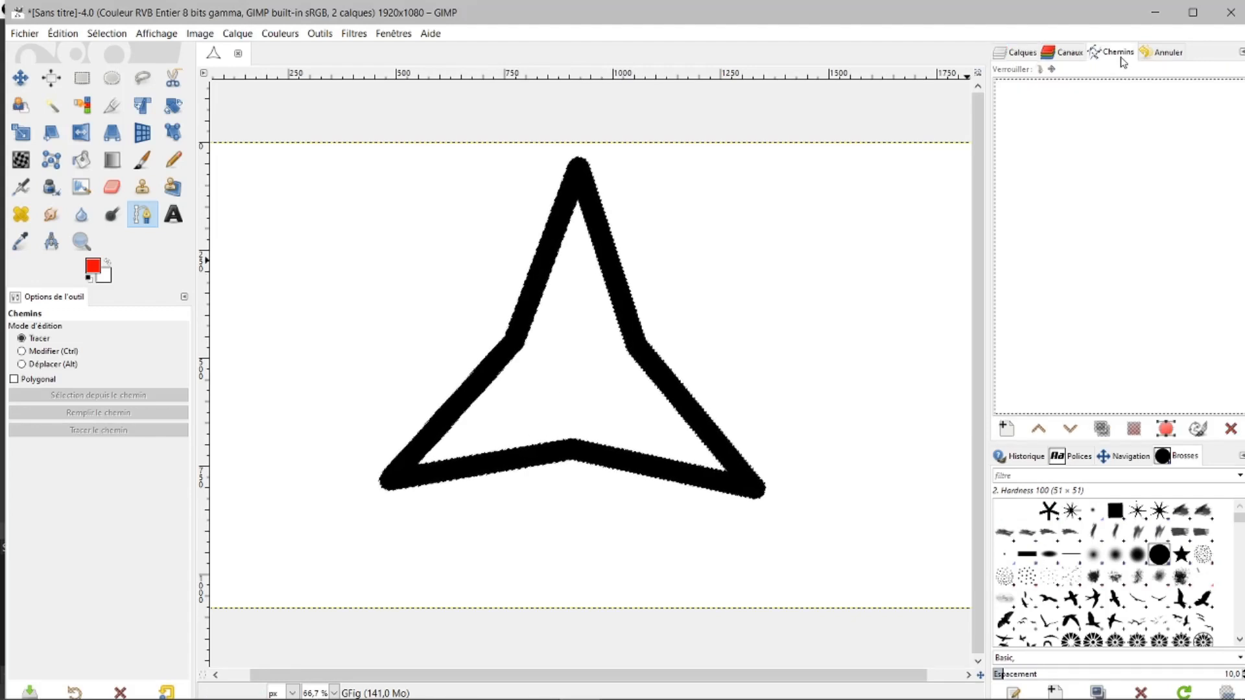
pyautogui.click(1165, 429)
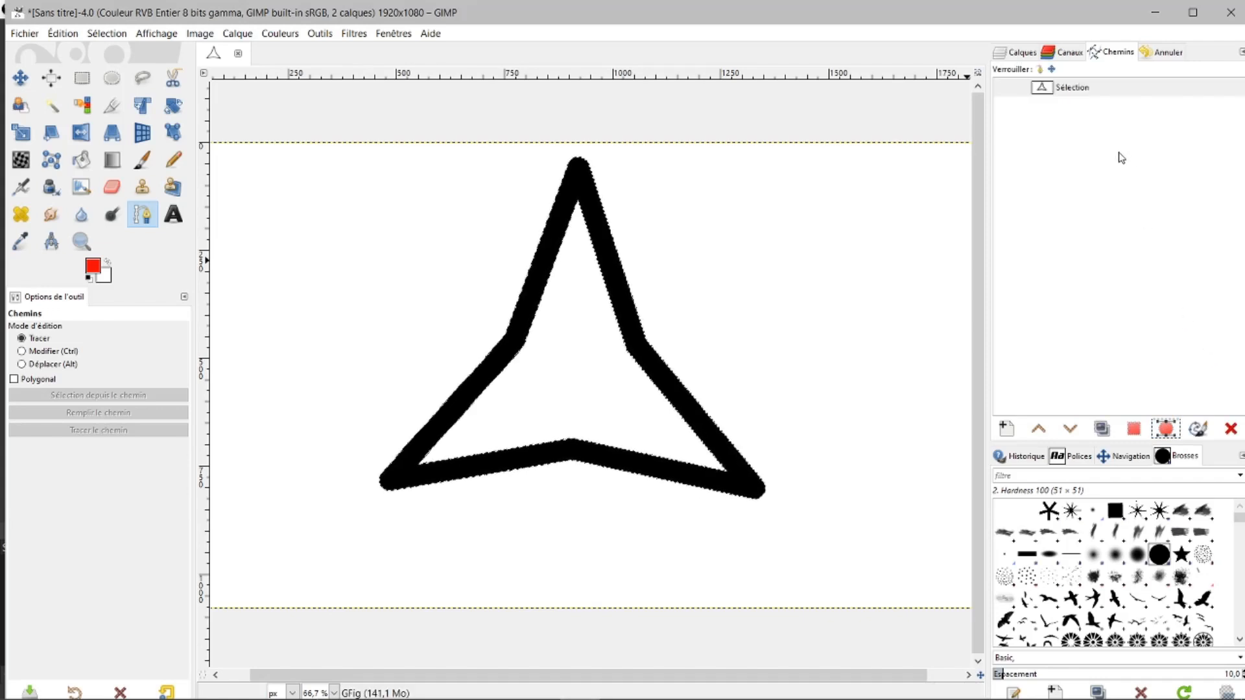
# Try to stroke the star path with the Pinceau paint tool at brush size 42.
pyautogui.click(1049, 91)
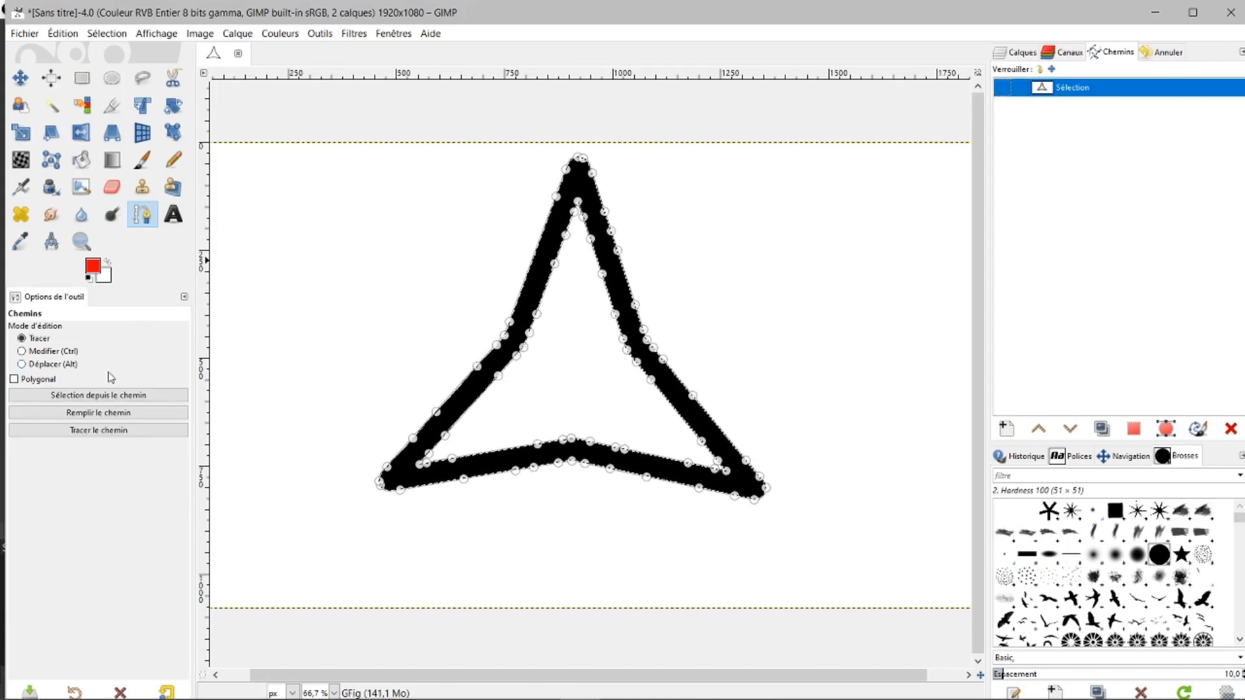
pyautogui.click(99, 431)
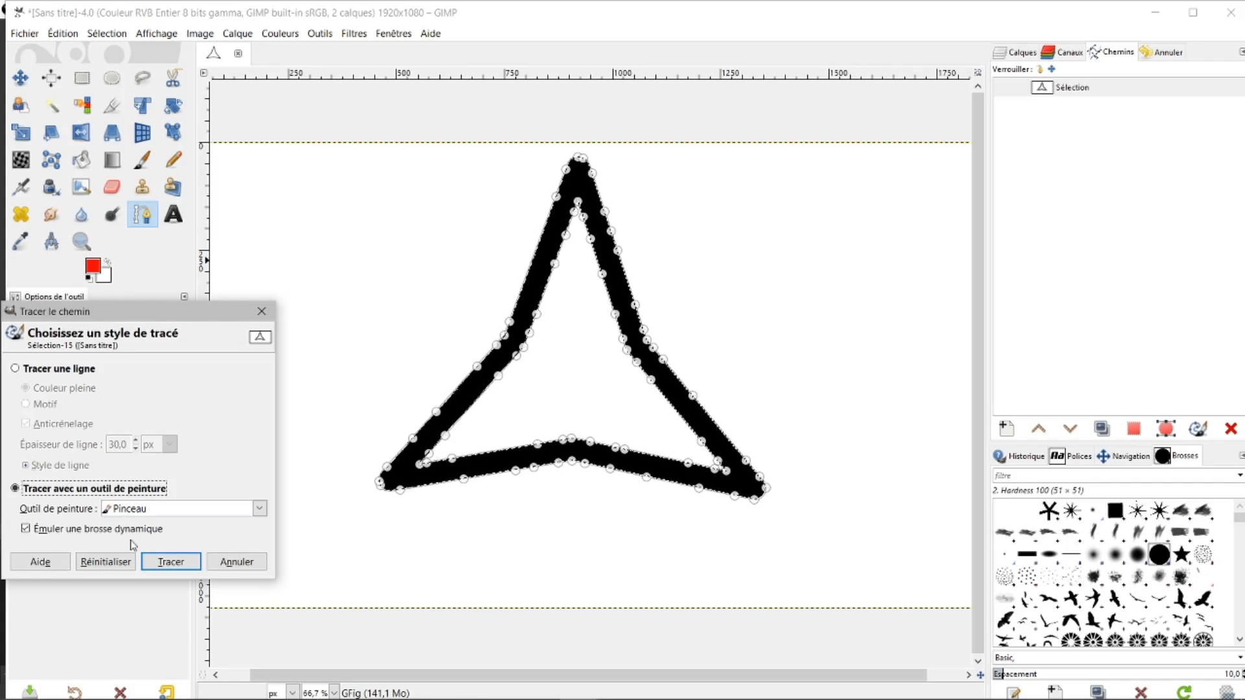
pyautogui.moveTo(194, 313); pyautogui.dragTo(452, 208)
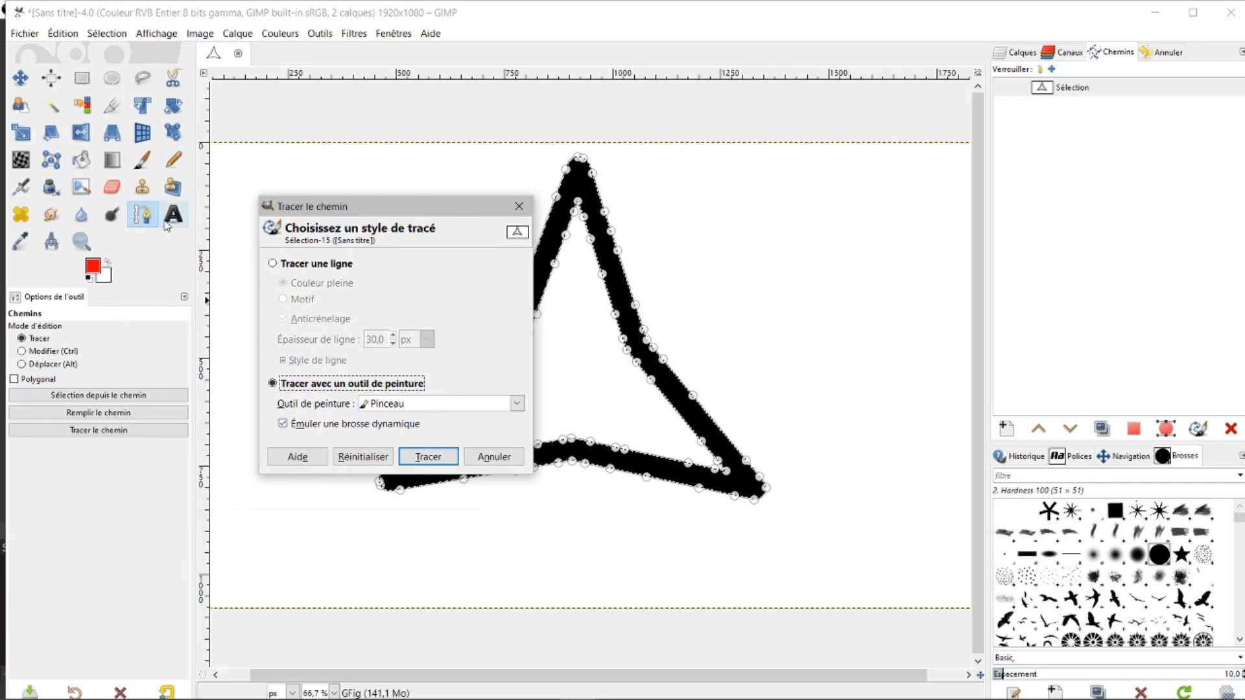
pyautogui.click(141, 166)
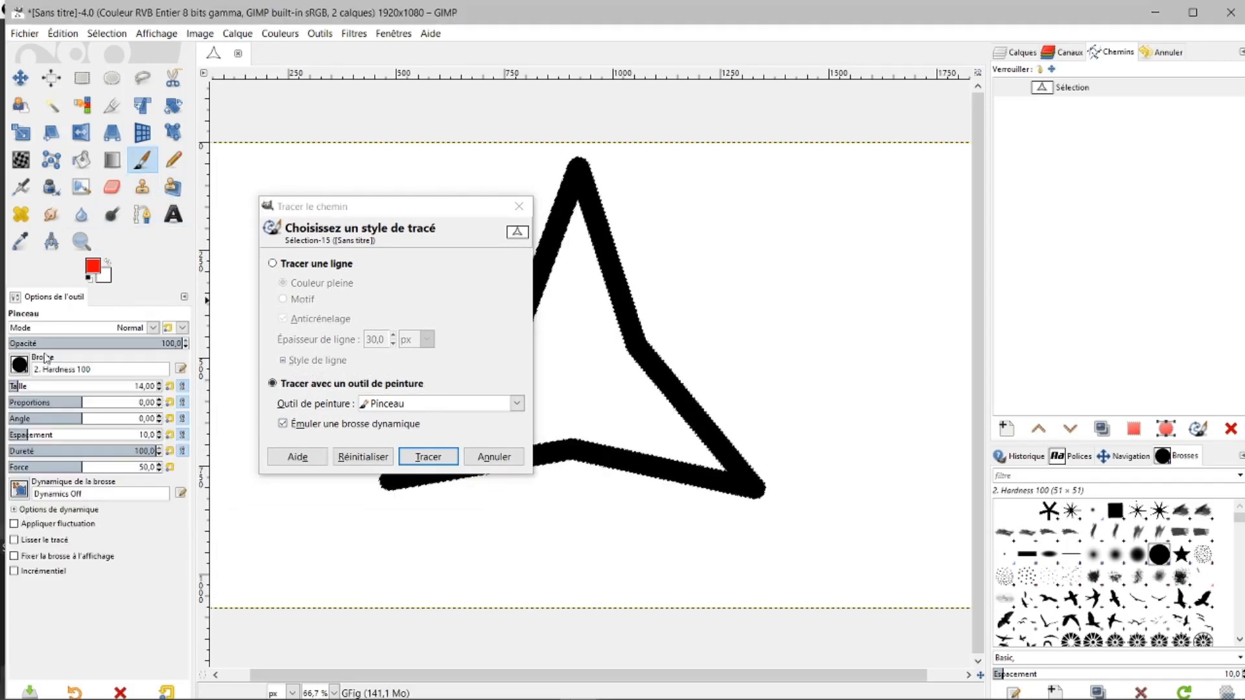
pyautogui.moveTo(28, 386); pyautogui.dragTo(30, 367)
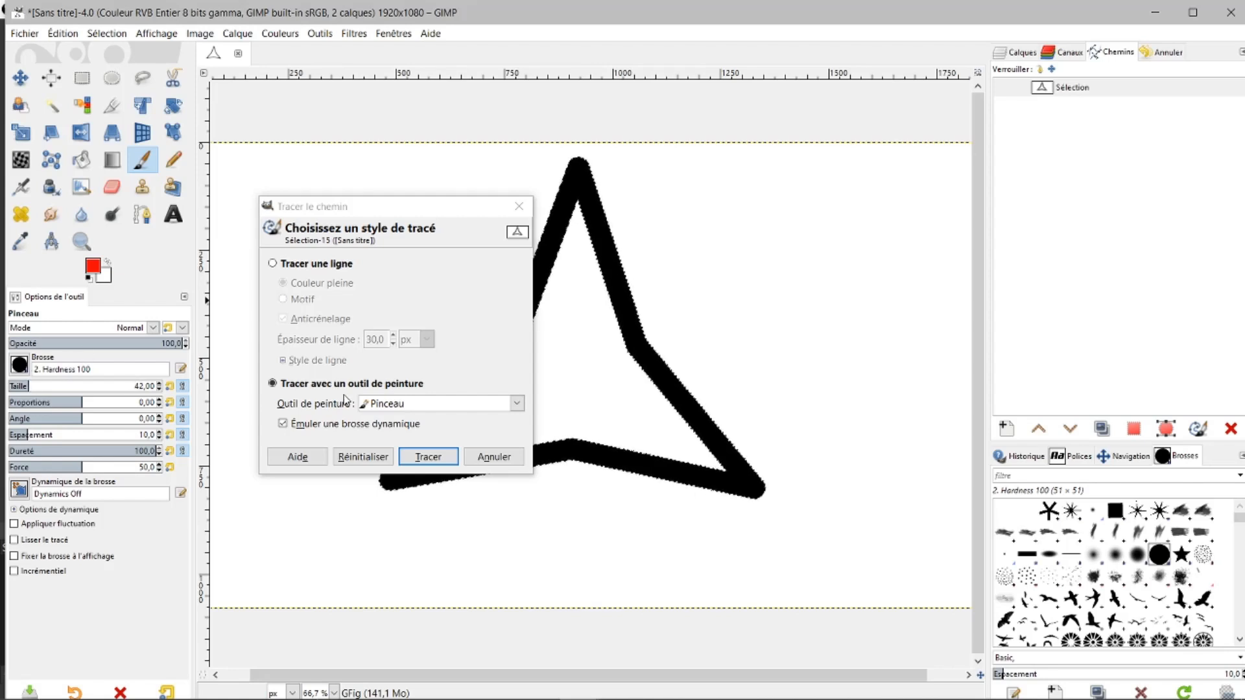
pyautogui.click(427, 456)
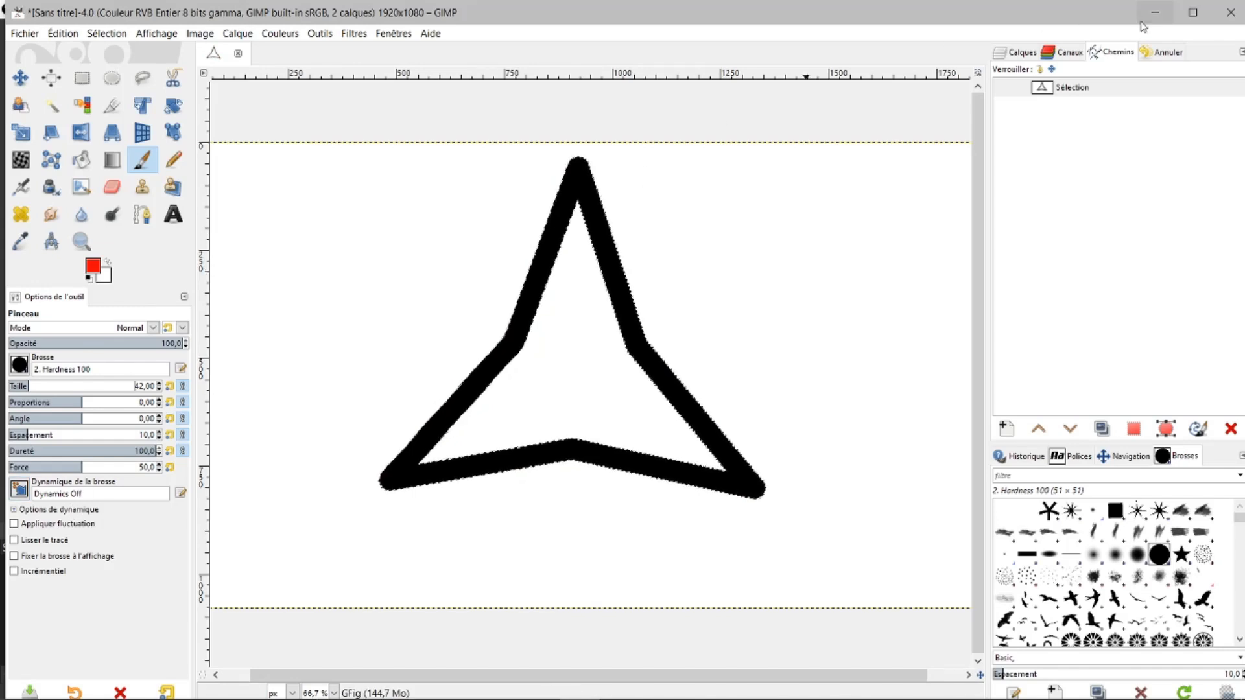
# Stroke the star path as a solid-colour red line with a line width of 25 px.
pyautogui.doubleClick(1043, 88)
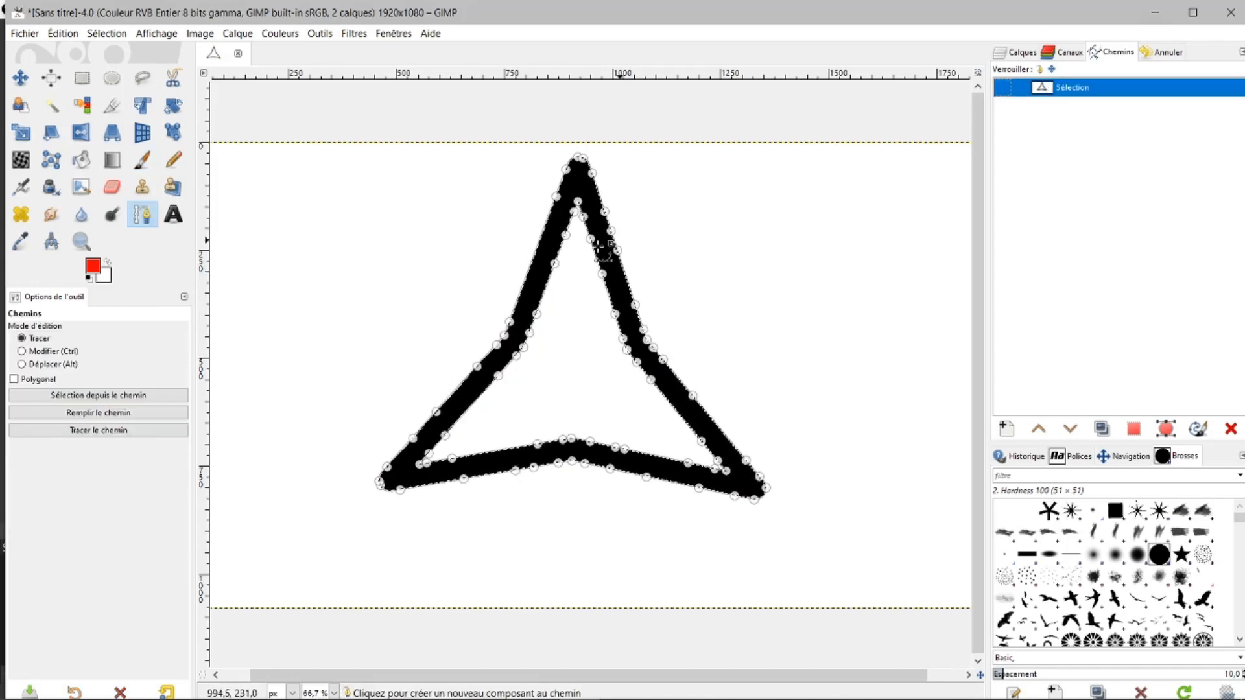
pyautogui.click(158, 430)
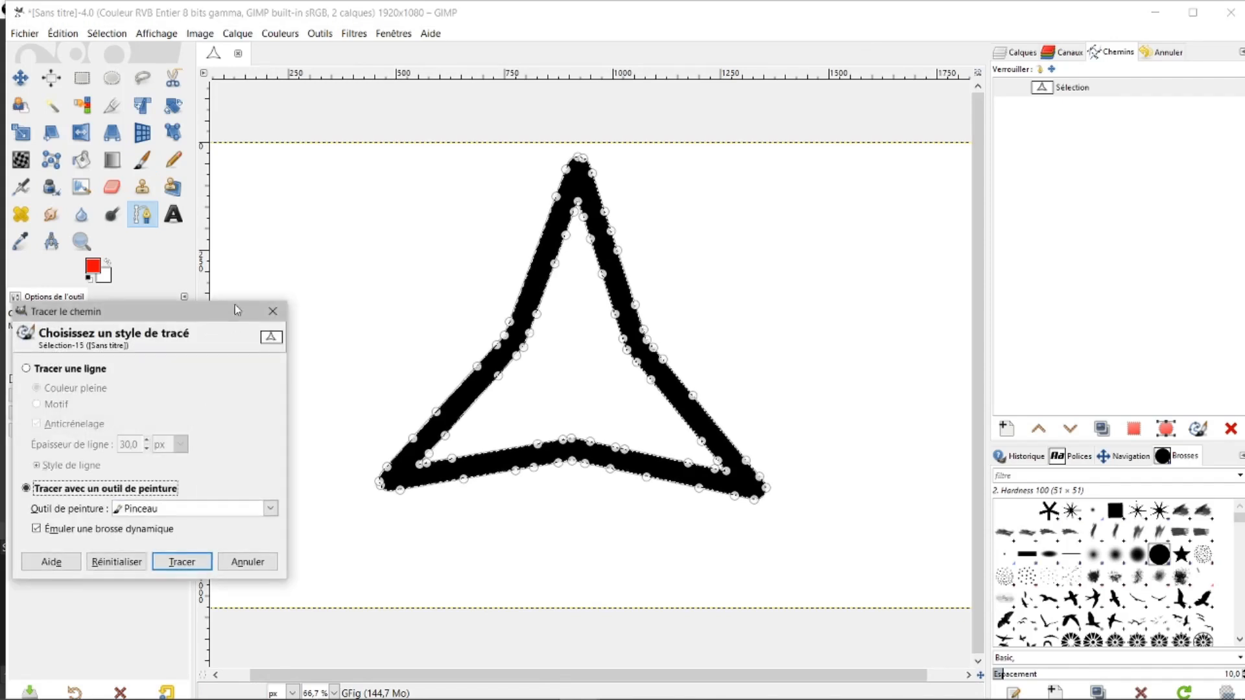
pyautogui.click(27, 369)
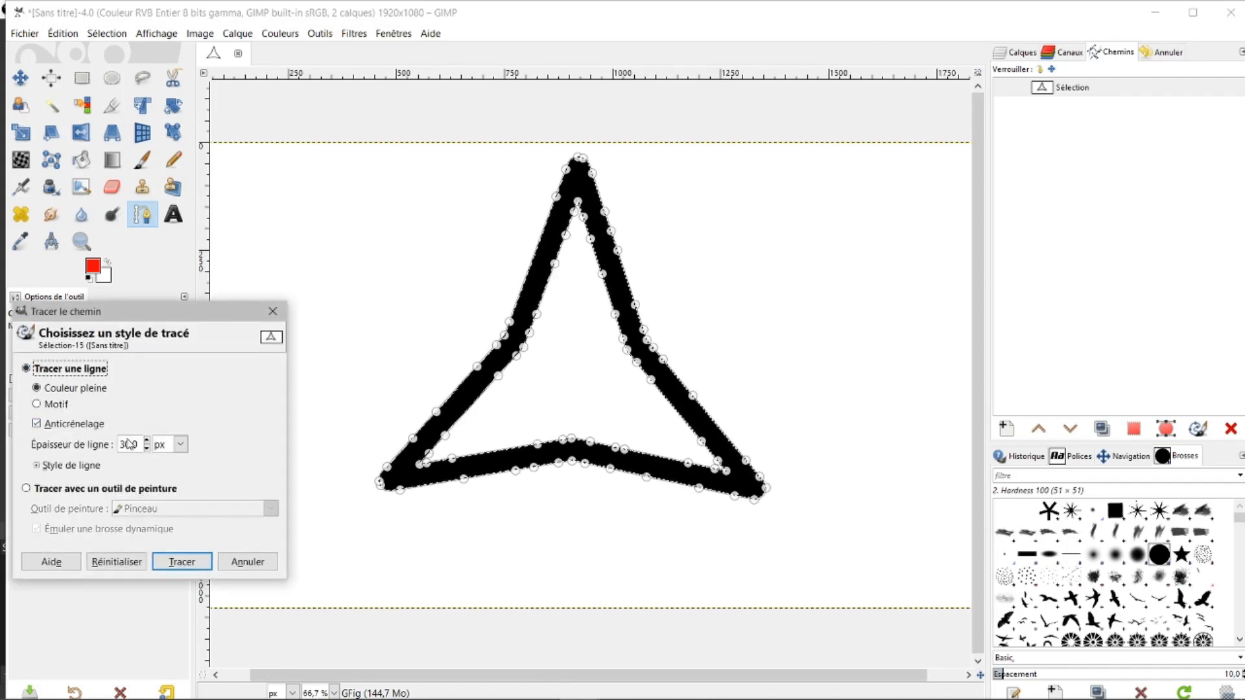
pyautogui.click(146, 448)
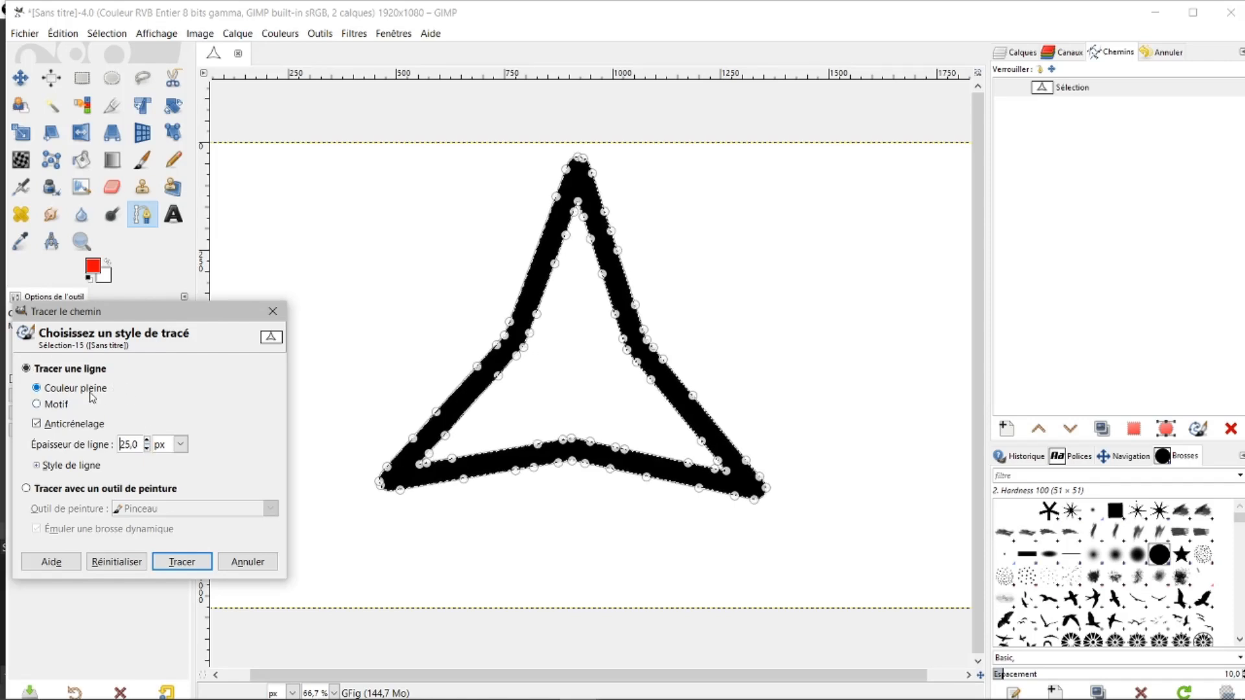
pyautogui.click(170, 565)
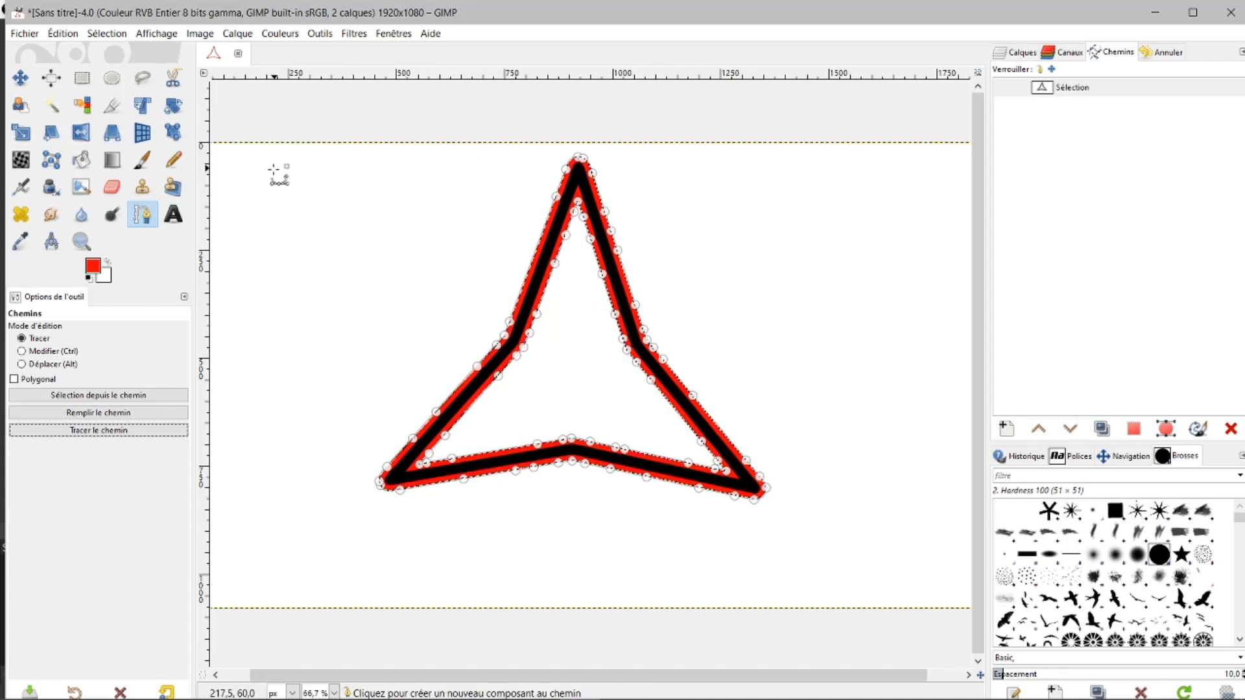
# Stroke the star path again as a solid-colour line, with the line width set to 29 px.
pyautogui.click(130, 431)
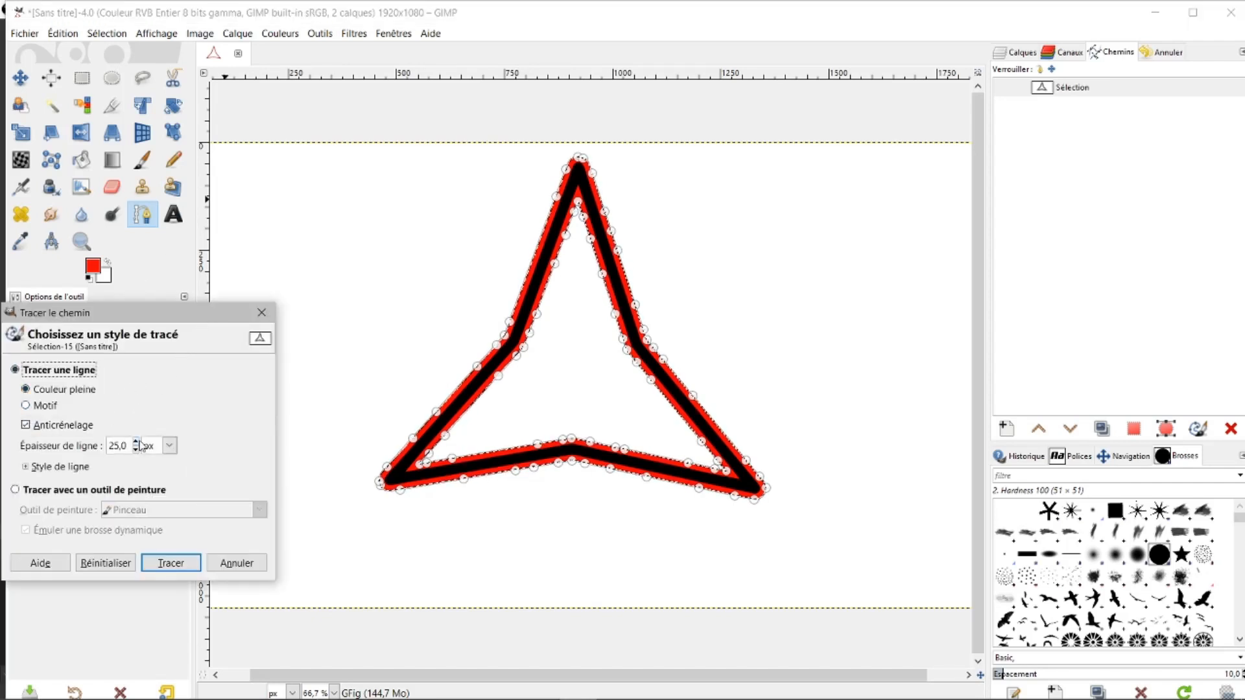
pyautogui.click(136, 441)
pyautogui.click(136, 441)
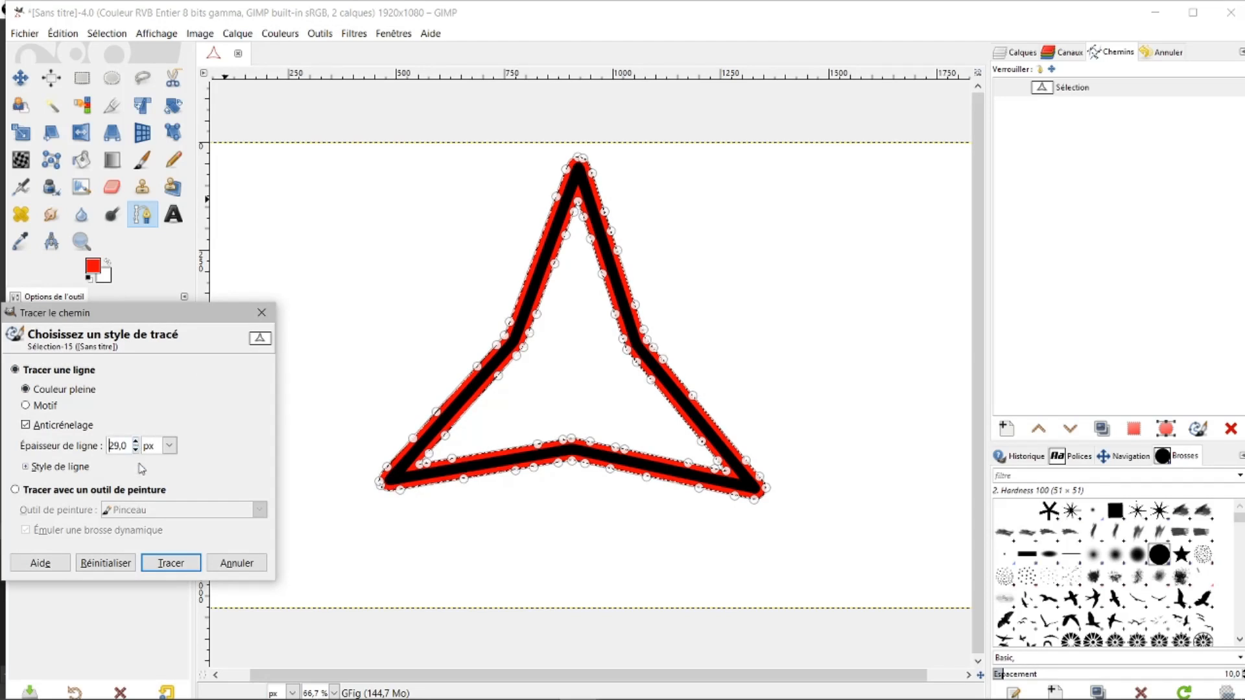
pyautogui.click(171, 563)
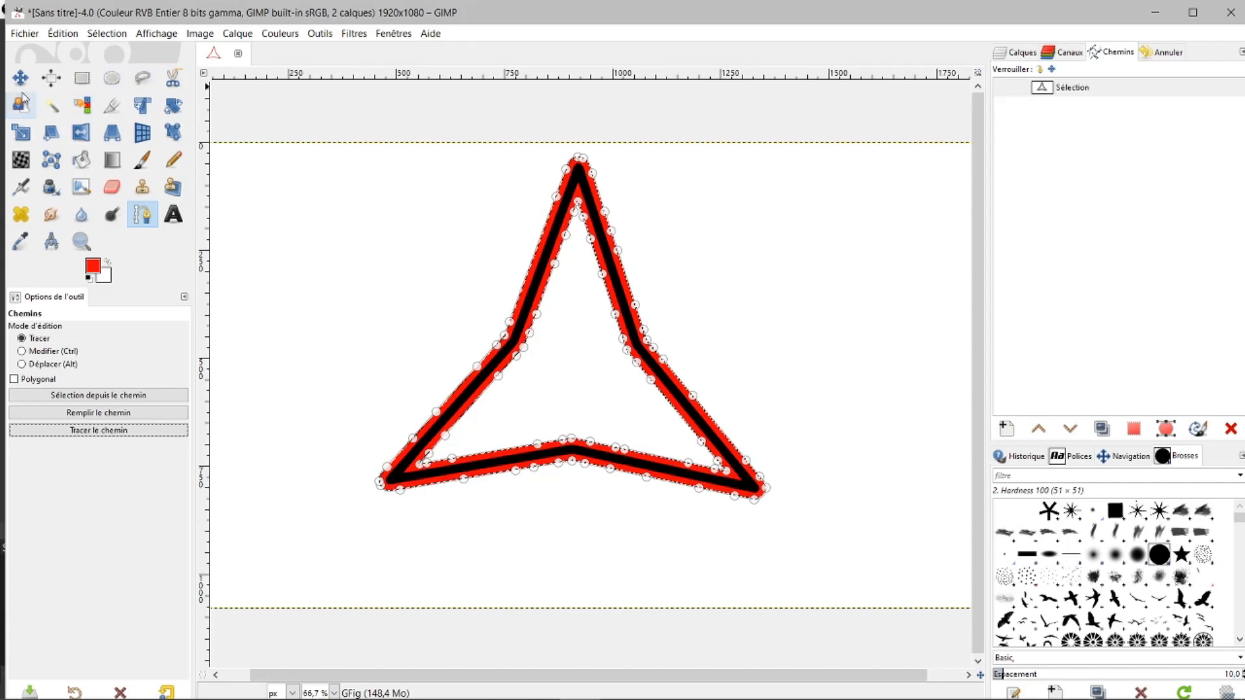
# Switch to the Déplacement tool, clear the selection and display the layer list beside the outlined star.
pyautogui.click(20, 78)
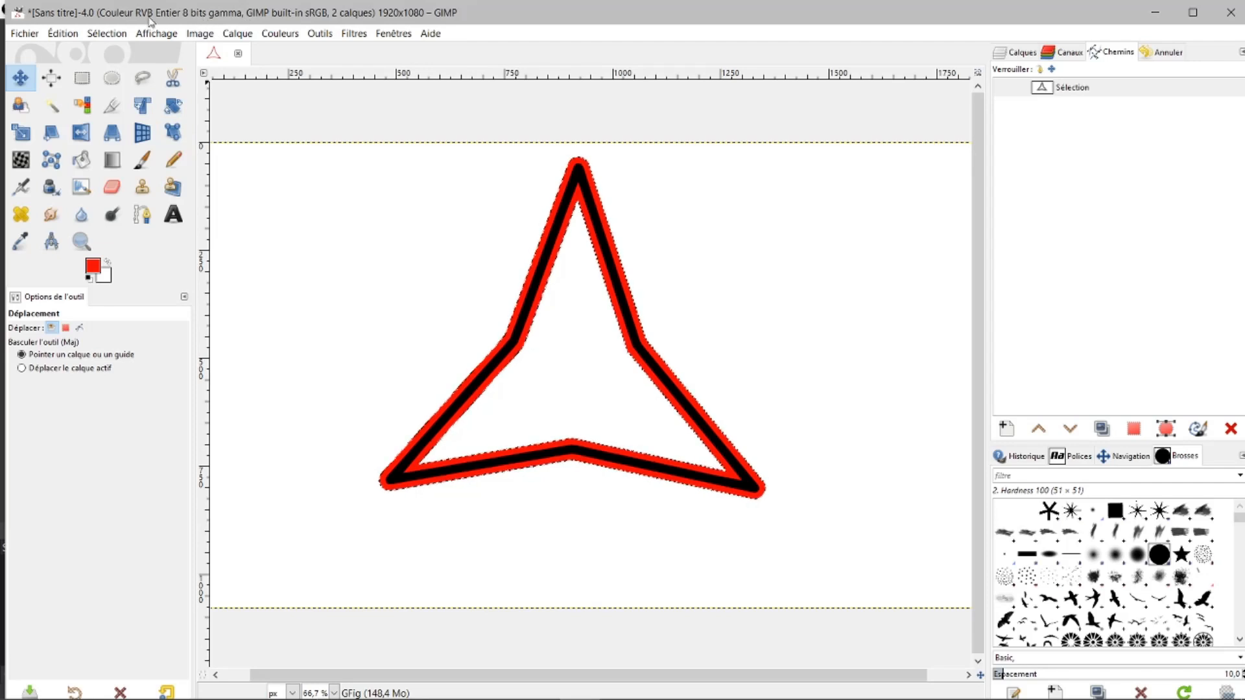
pyautogui.click(105, 35)
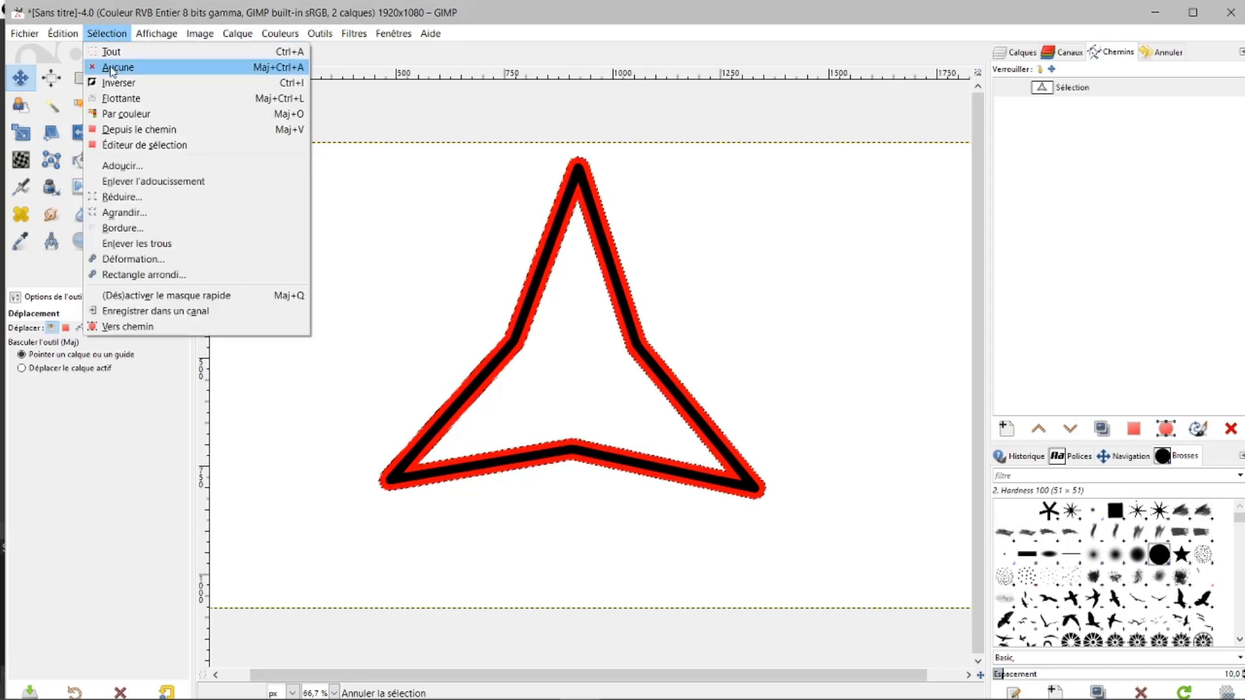
pyautogui.click(110, 64)
pyautogui.click(1003, 57)
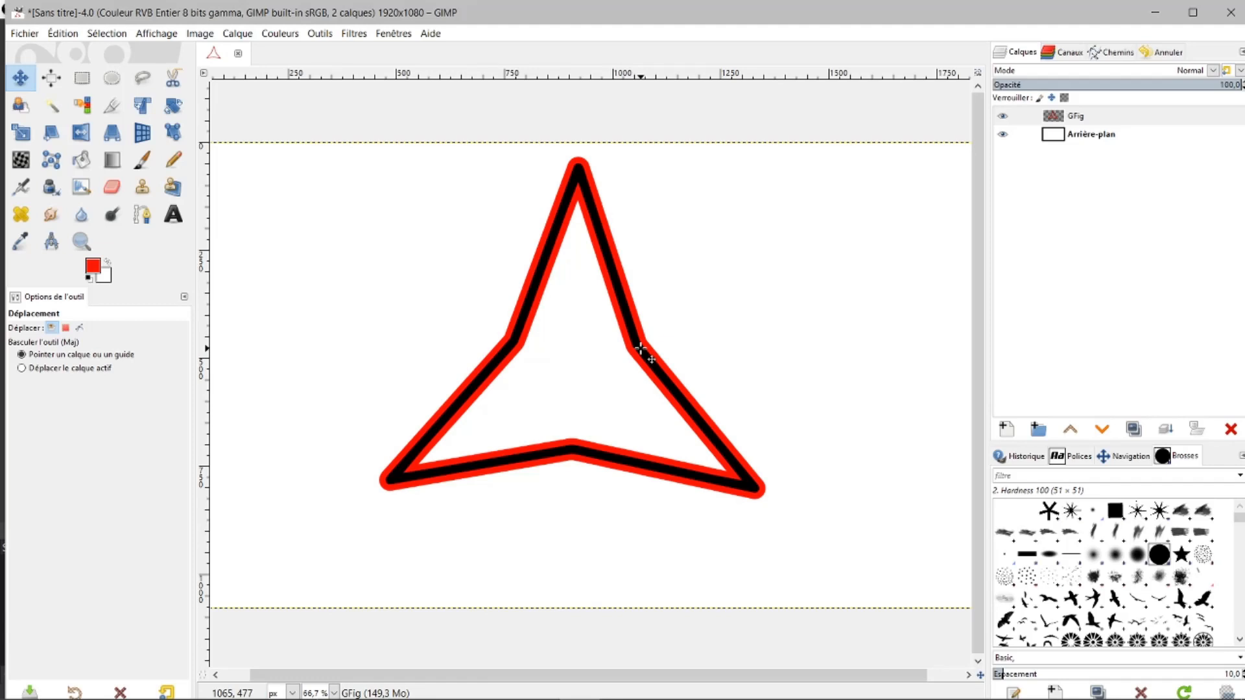
pyautogui.moveTo(472, 699)
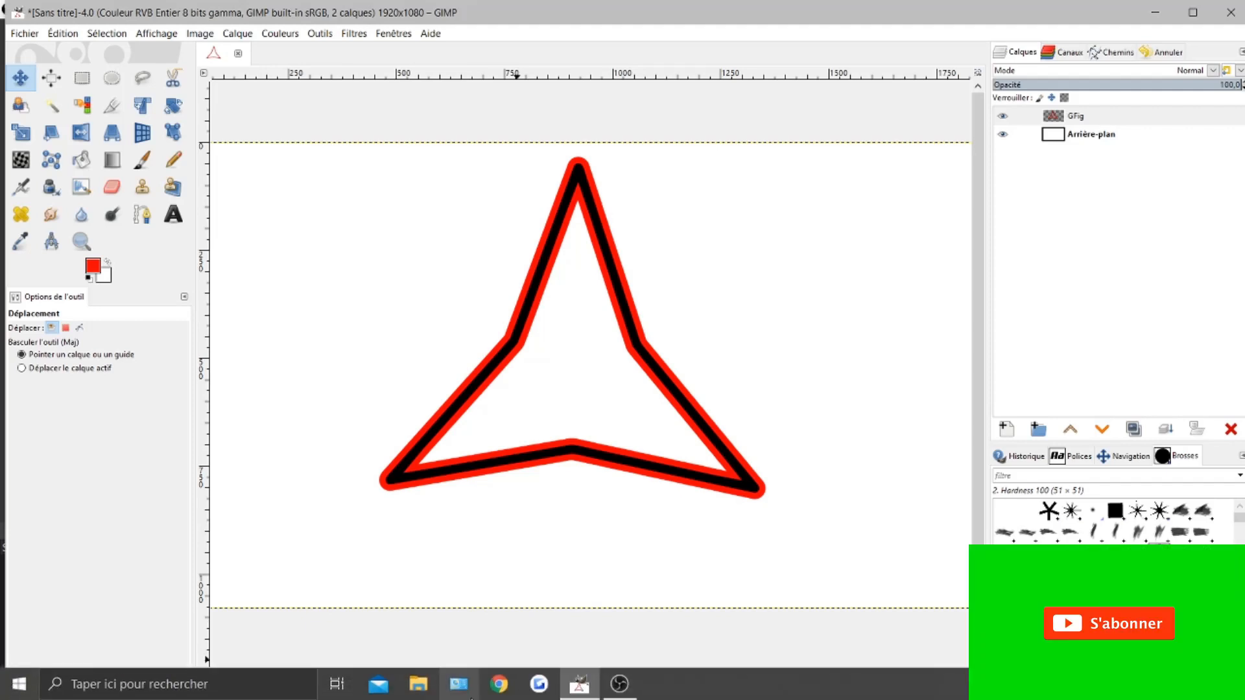